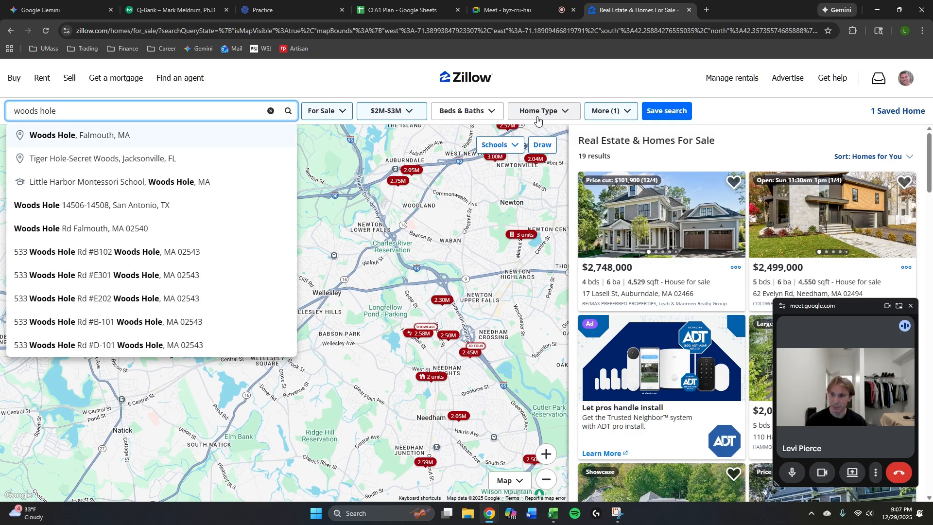
# Search for homes in Woods Hole, Falmouth, MA, and open the 4,299 sqft new-construction listing from the map.
pyautogui.press('Return')
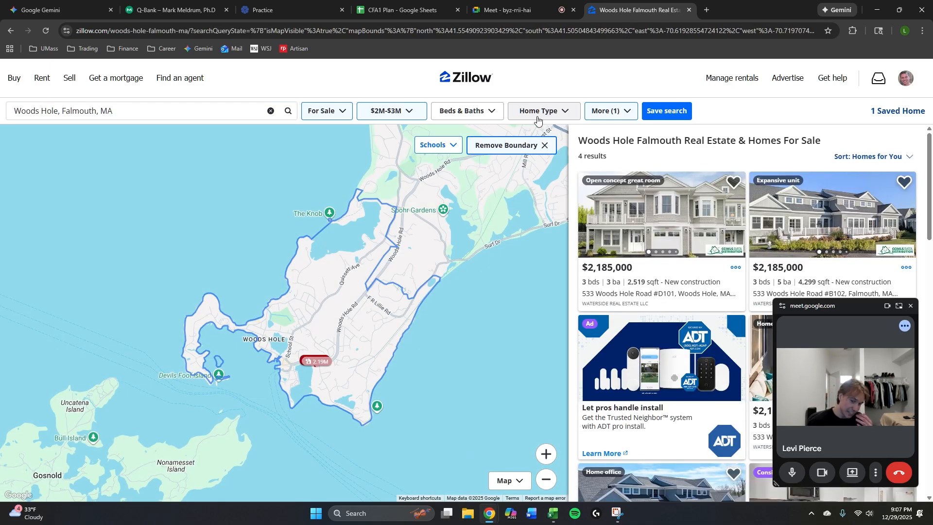
pyautogui.scroll(2, 393, 367)
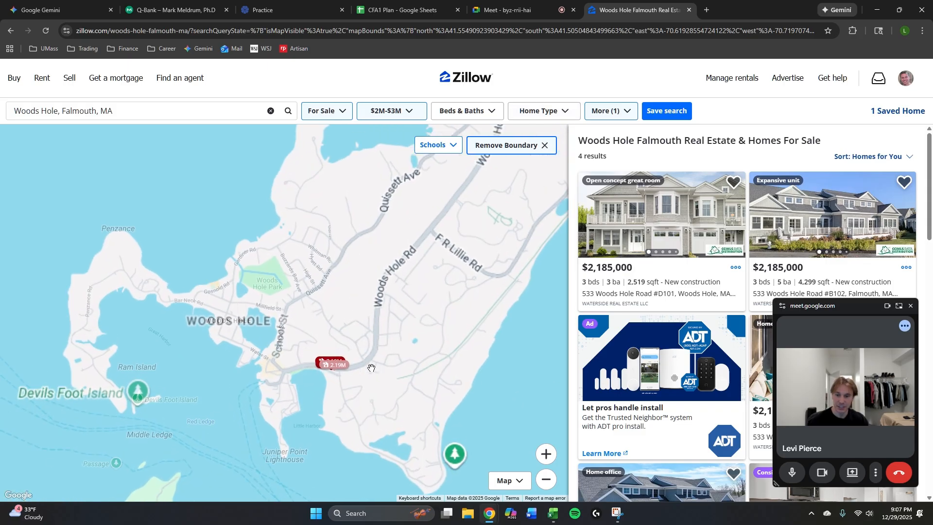
pyautogui.scroll(3, 393, 368)
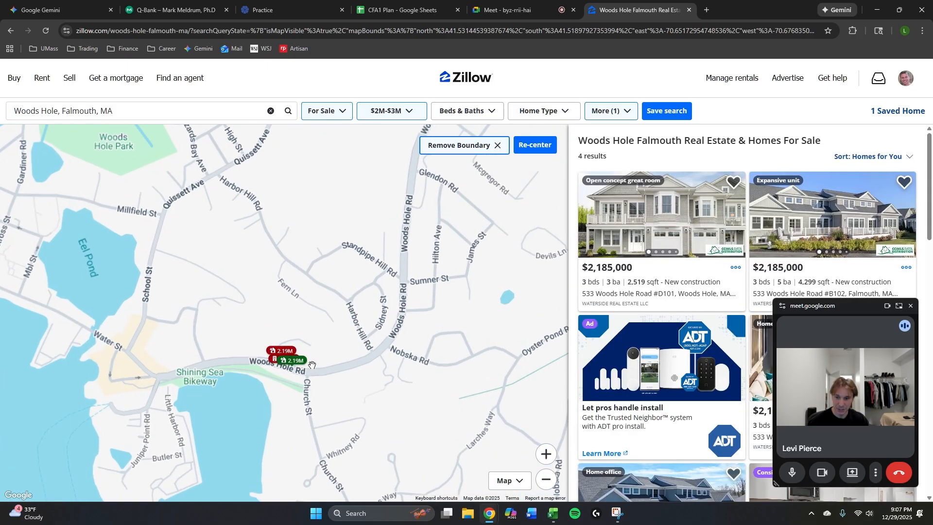
pyautogui.scroll(1, 277, 350)
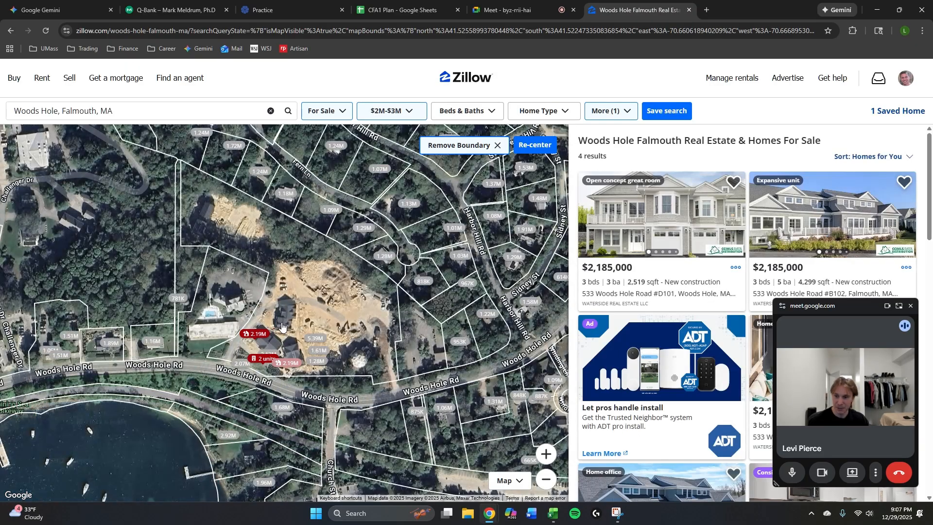
pyautogui.scroll(-1, 279, 330)
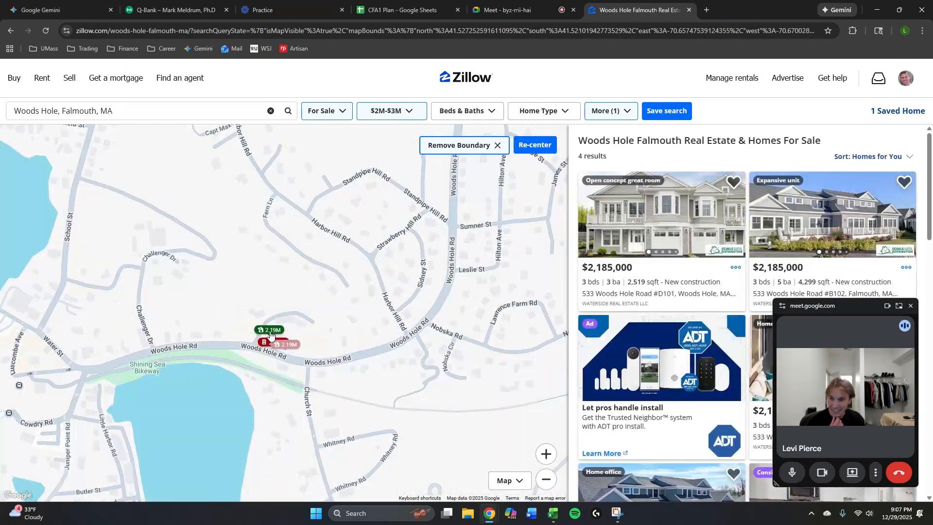
pyautogui.click(271, 335)
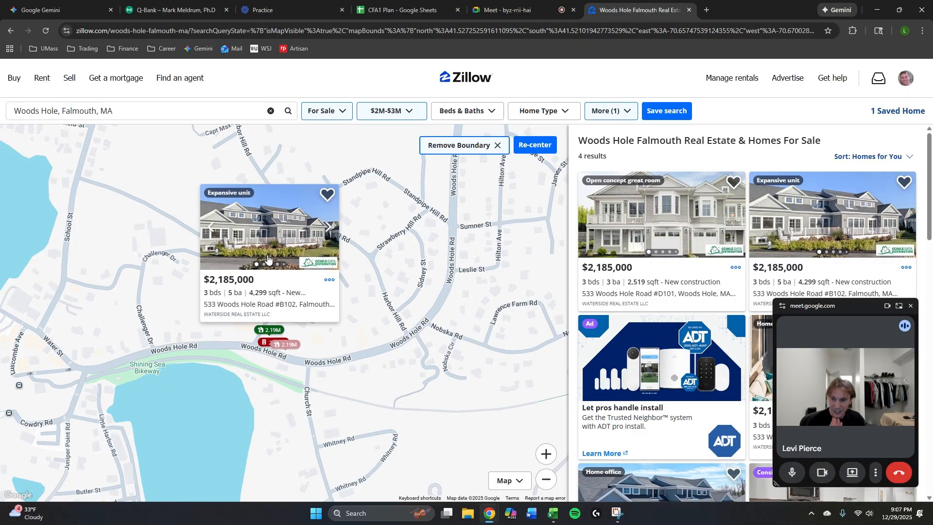
pyautogui.click(283, 239)
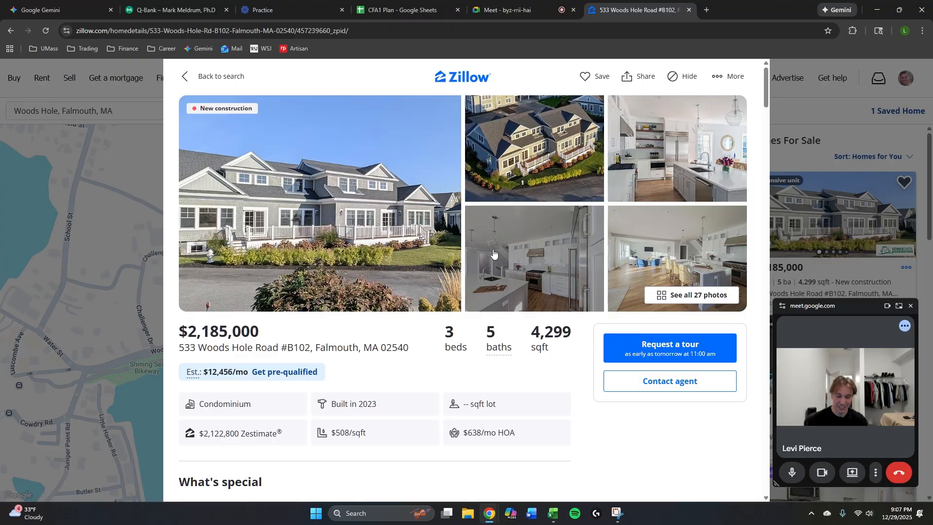
# Capture the listing's main photo with its price, switch to Excel, and place the image in the upper-left area of Sheet1.
pyautogui.press('super+shift+s')
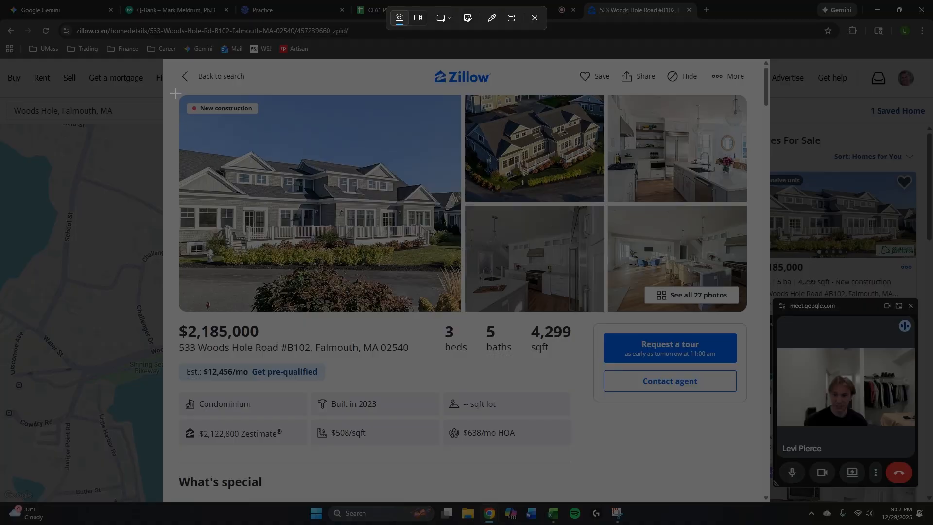
pyautogui.moveTo(175, 93); pyautogui.dragTo(468, 363)
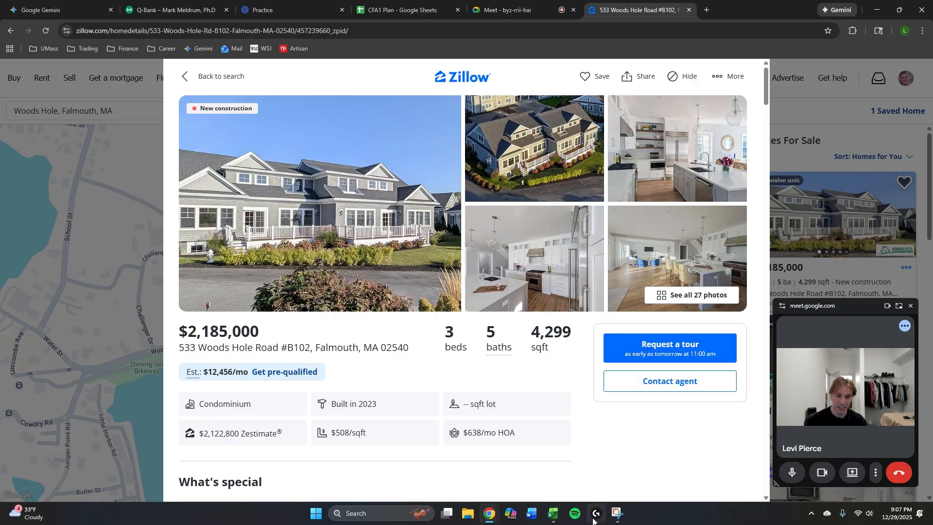
pyautogui.click(553, 513)
pyautogui.click(287, 170)
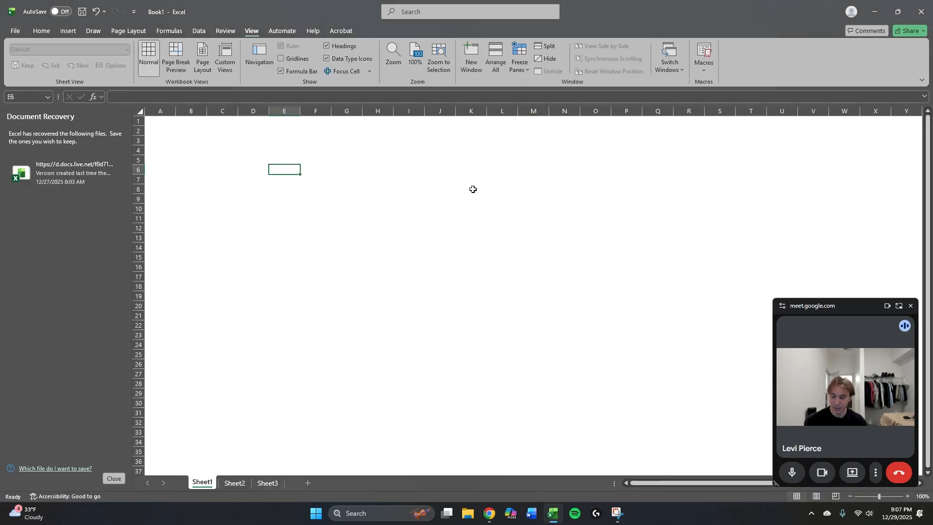
pyautogui.hotkey('ctrl', 'v')
pyautogui.moveTo(423, 224); pyautogui.dragTo(303, 178)
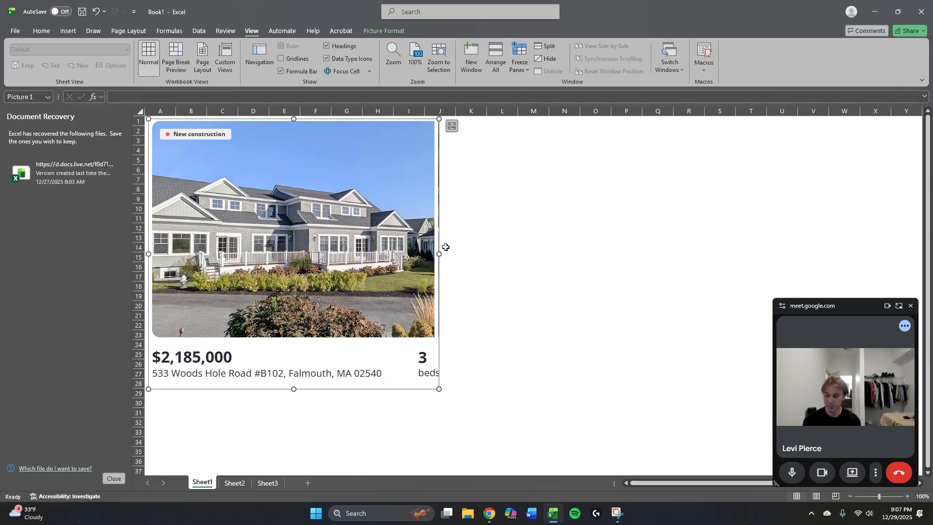
# Rename Sheet1, which holds the listing picture, as New home.
pyautogui.hotkey('alt', 'h')
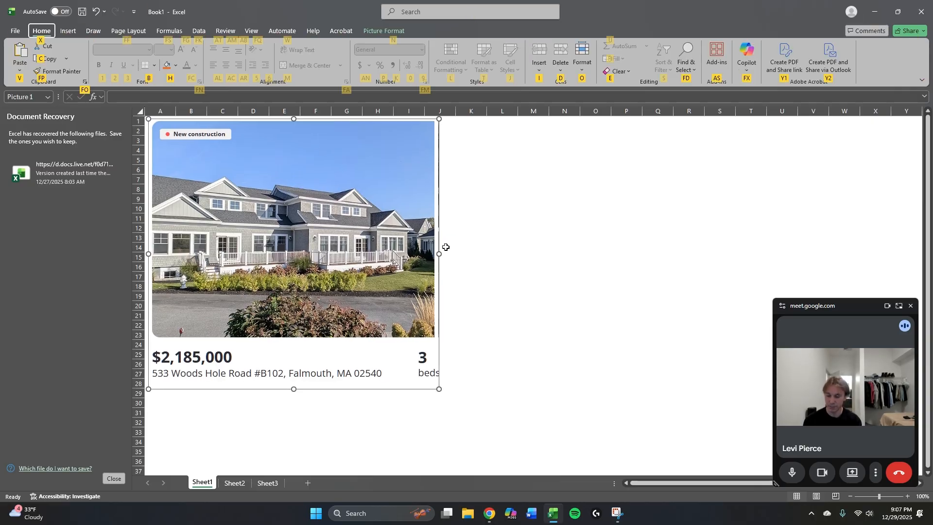
pyautogui.write('orNew home')
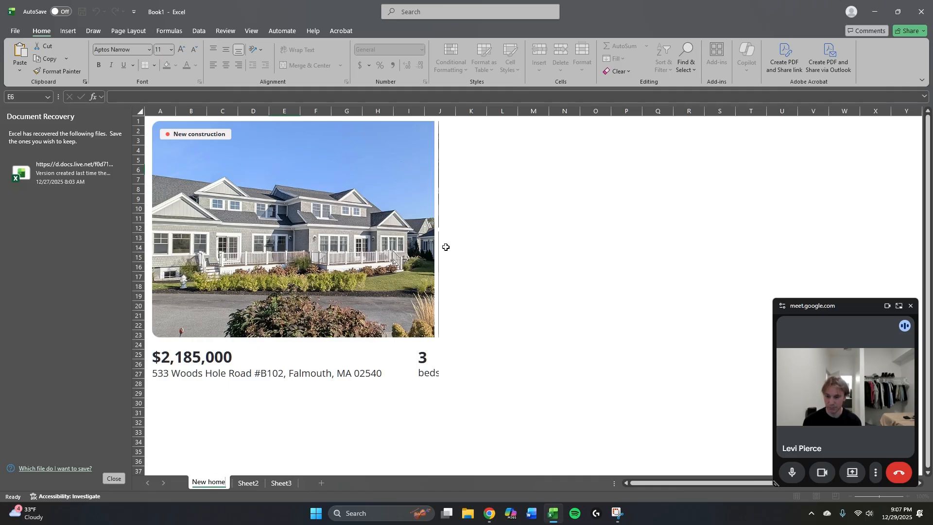
pyautogui.press('Return')
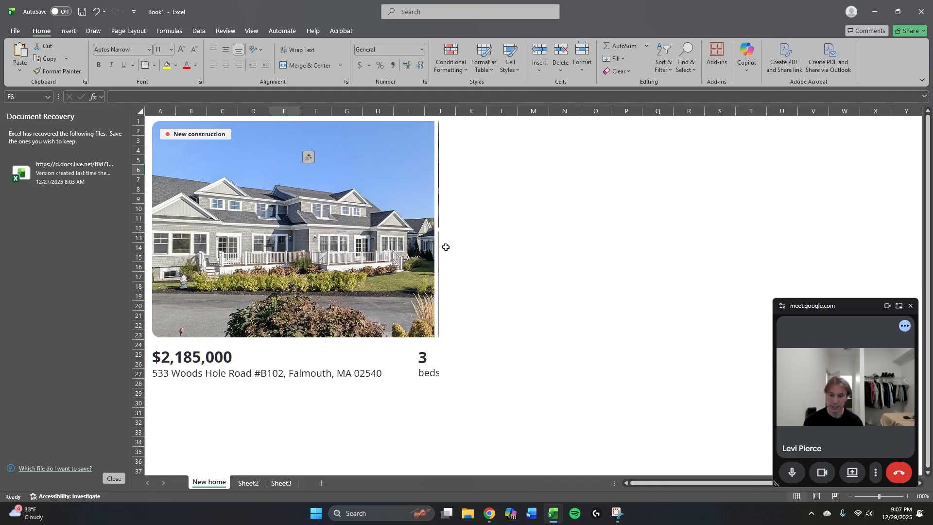
# Go to Sheet2 and hide its gridlines.
pyautogui.hotkey('ctrl', 'pagedown')
pyautogui.hotkey('alt', 'w')
pyautogui.press('v')
pyautogui.press('g')
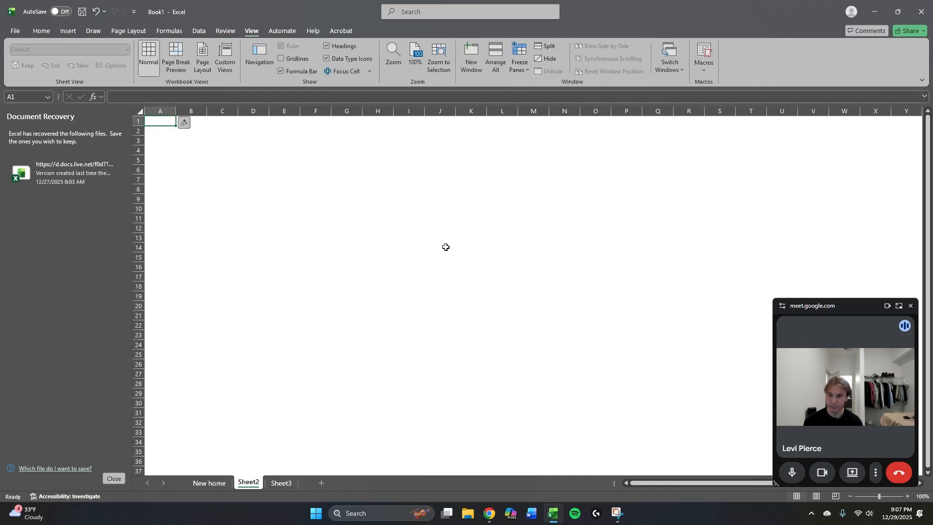
# Rename Sheet2 as Waterfall.
pyautogui.press('Right')
pyautogui.press('Down')
pyautogui.press('Down')
pyautogui.press('Down')
pyautogui.press('Left')
pyautogui.press('Up')
pyautogui.hotkey('alt', 'h')
pyautogui.write('or')
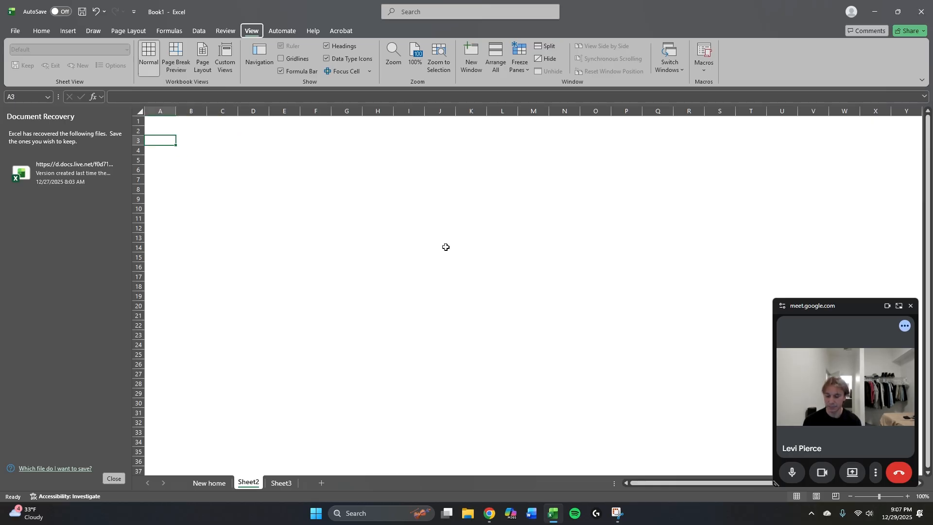
pyautogui.write('Waterfall')
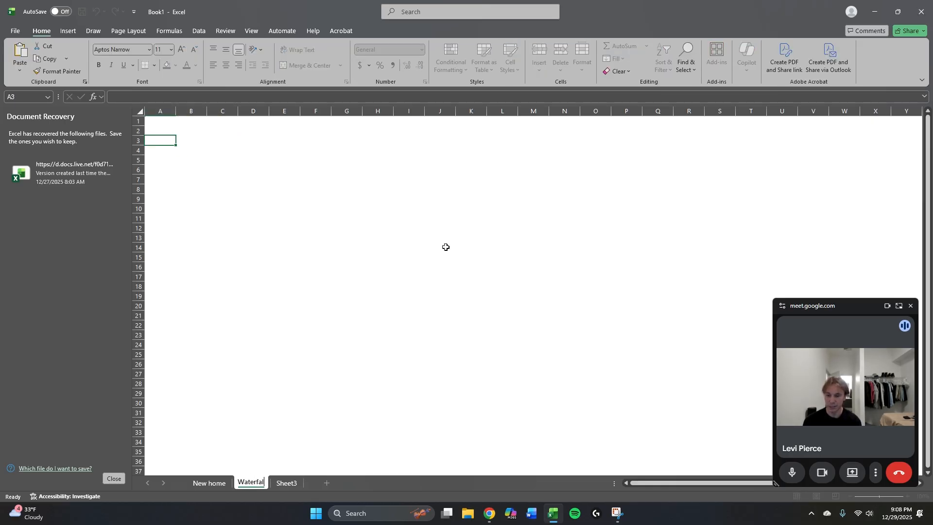
pyautogui.press('Return')
# Enter the heading New home in cell B3 of the Waterfall sheet.
pyautogui.press('Right')
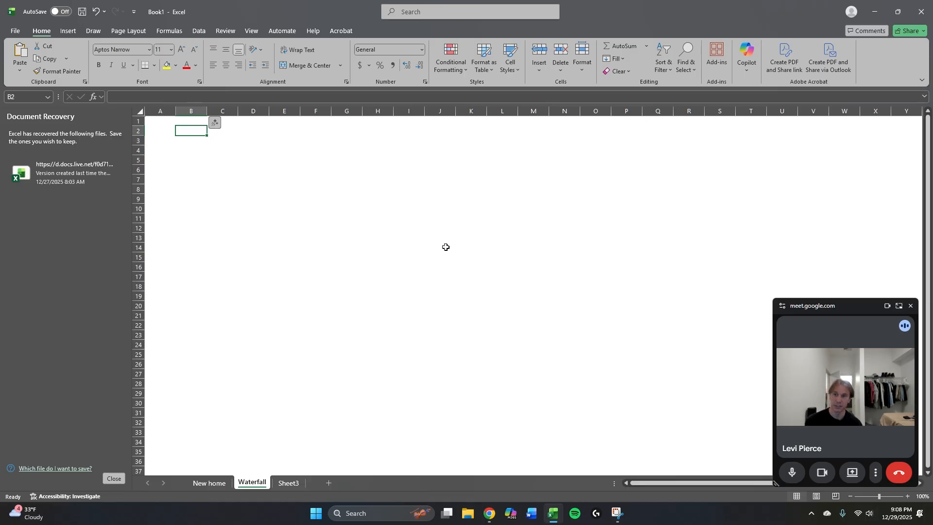
pyautogui.write('New home')
pyautogui.press('Left')
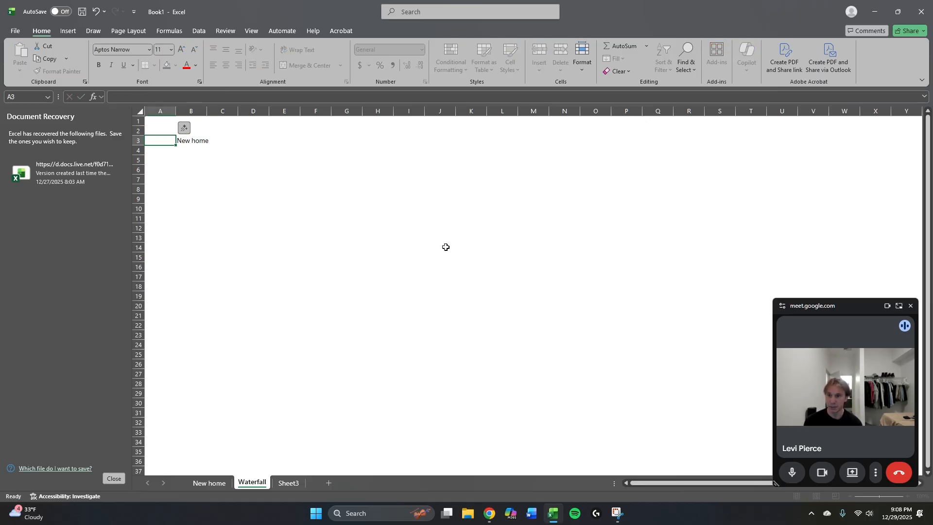
# Set the width of column A to 5 on the Waterfall sheet.
pyautogui.hotkey('ctrl', 'space')
pyautogui.press('alt')
pyautogui.write('how')
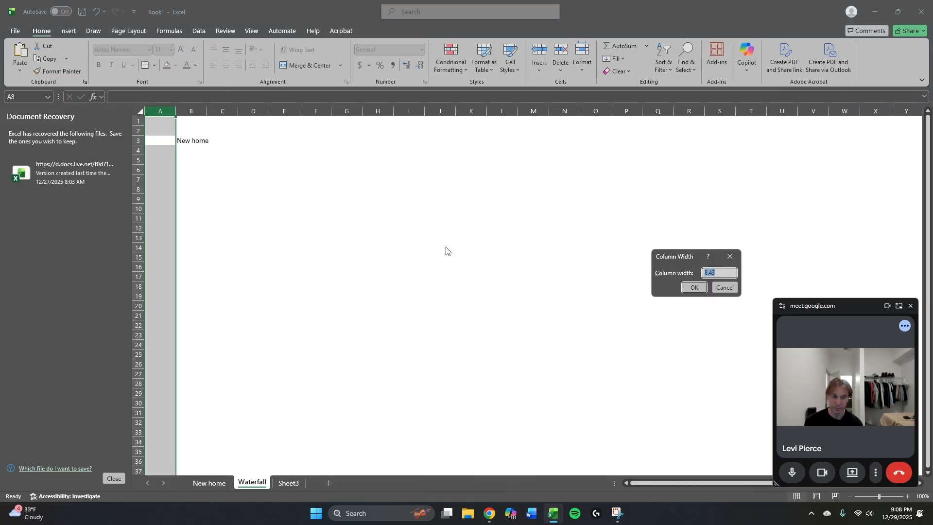
pyautogui.write('5')
pyautogui.press('Return')
# Check the listing price on the New home sheet, then add Cost in B4 with 2185000 in C4, formatted as currency.
pyautogui.press('Right')
pyautogui.press('Down')
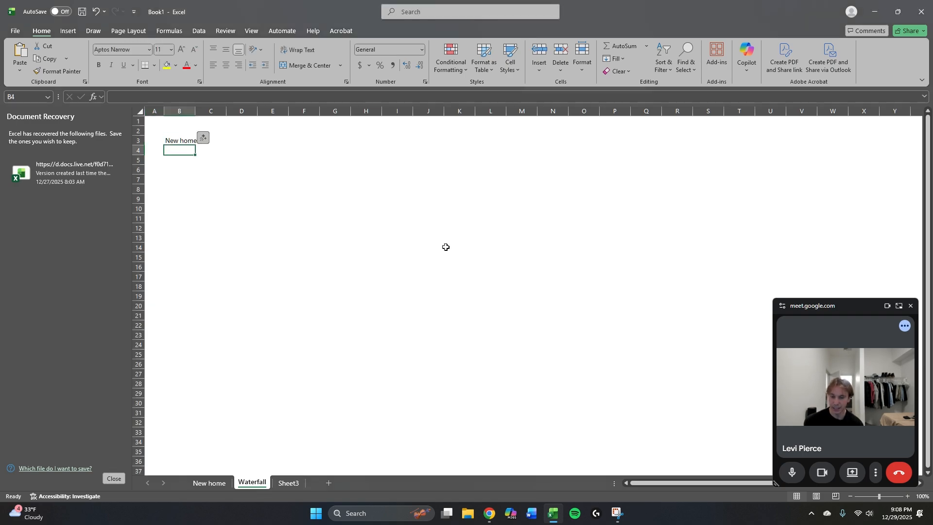
pyautogui.hotkey('ctrl', 'pageup')
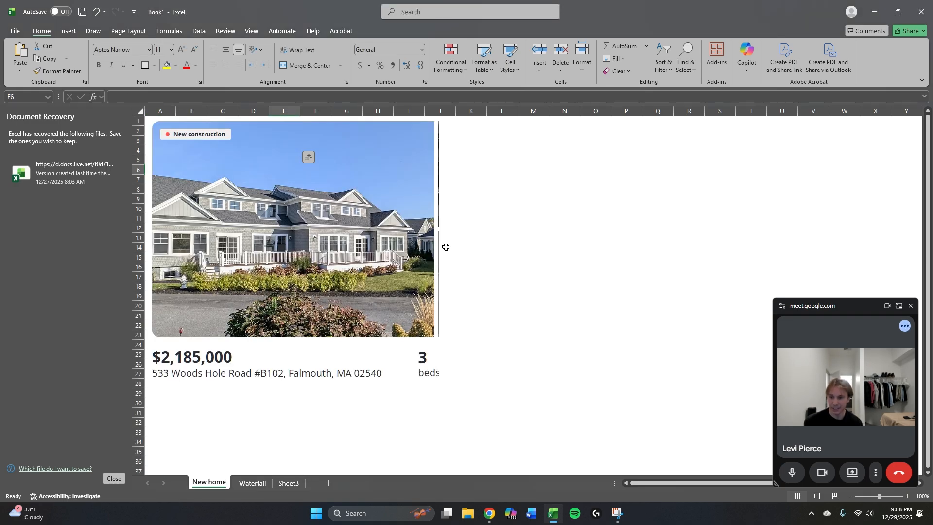
pyautogui.hotkey('ctrl', 'pagedown')
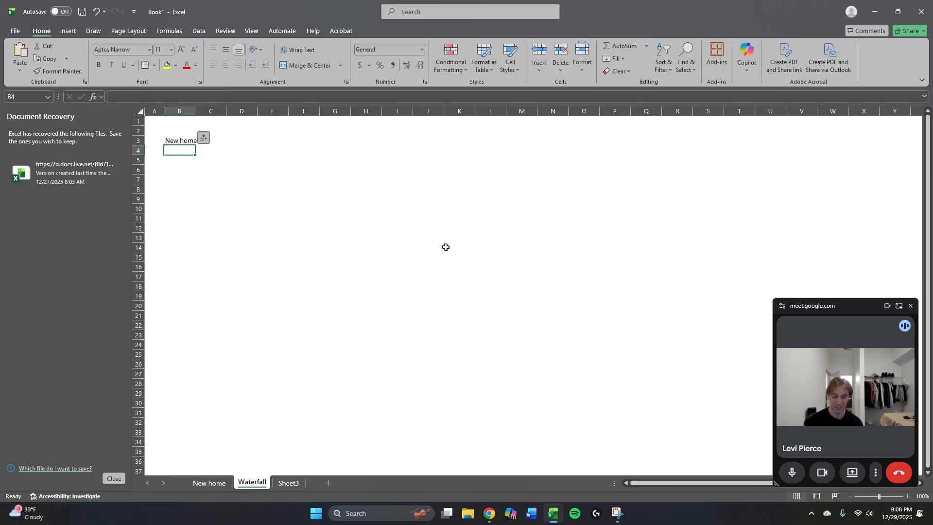
pyautogui.write('Cost')
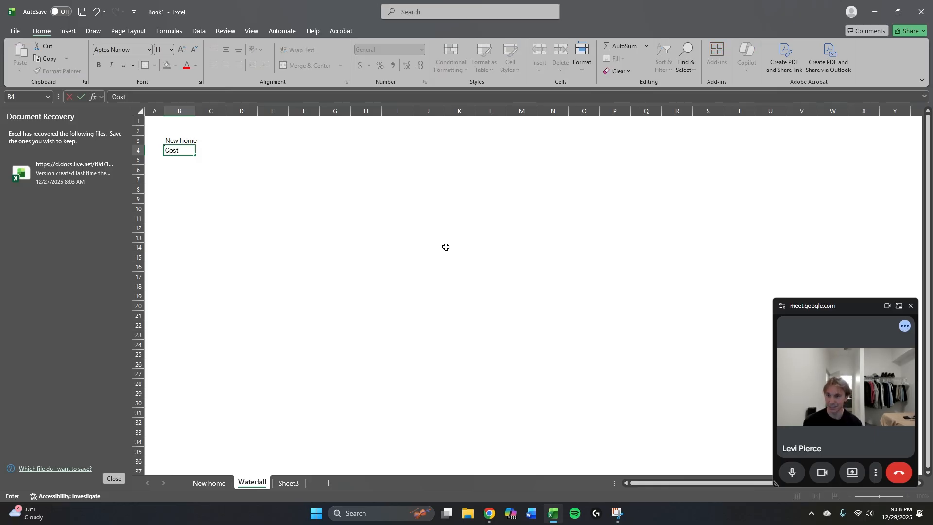
pyautogui.press('Tab')
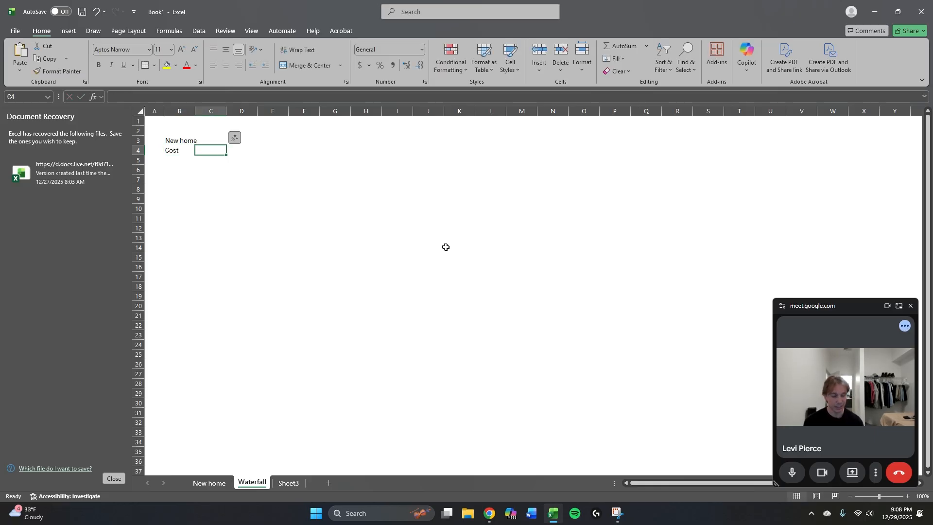
pyautogui.write('2')
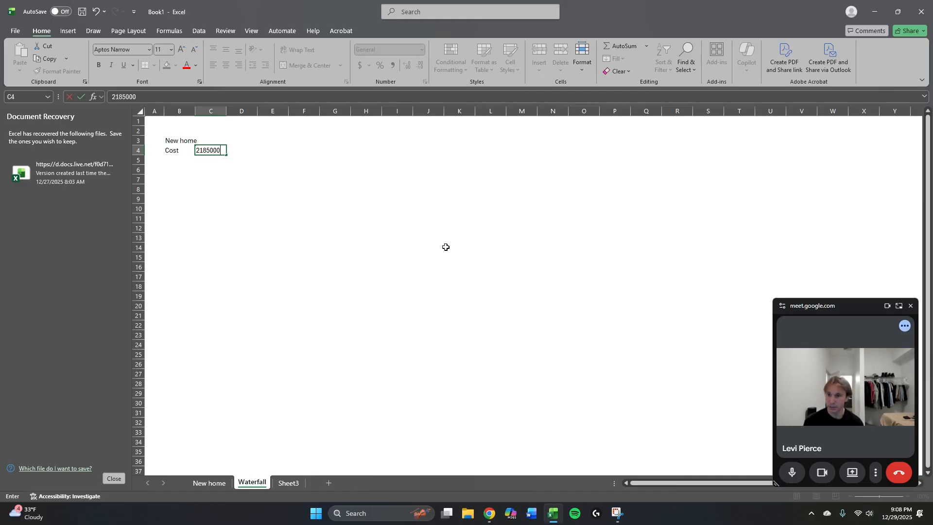
pyautogui.write('185000')
pyautogui.hotkey('ctrl', 'Return')
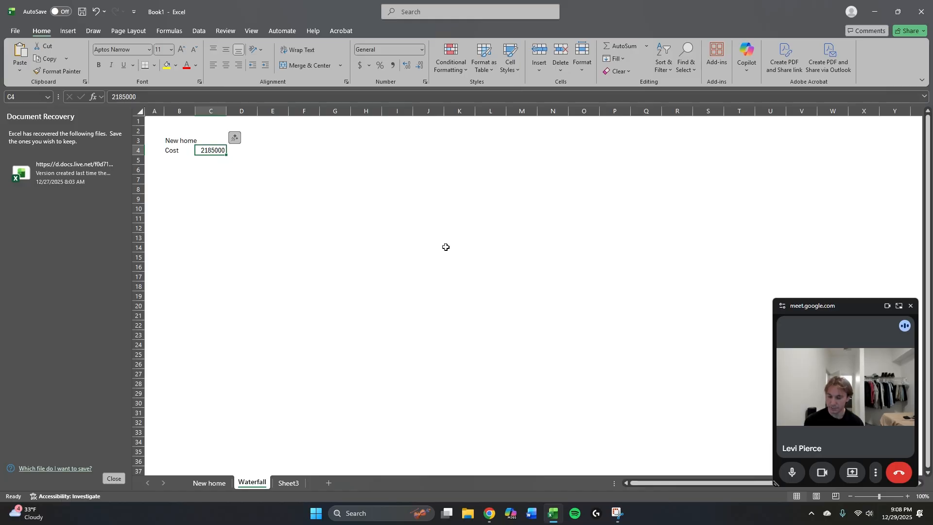
pyautogui.hotkey('ctrl', 'shift', '4')
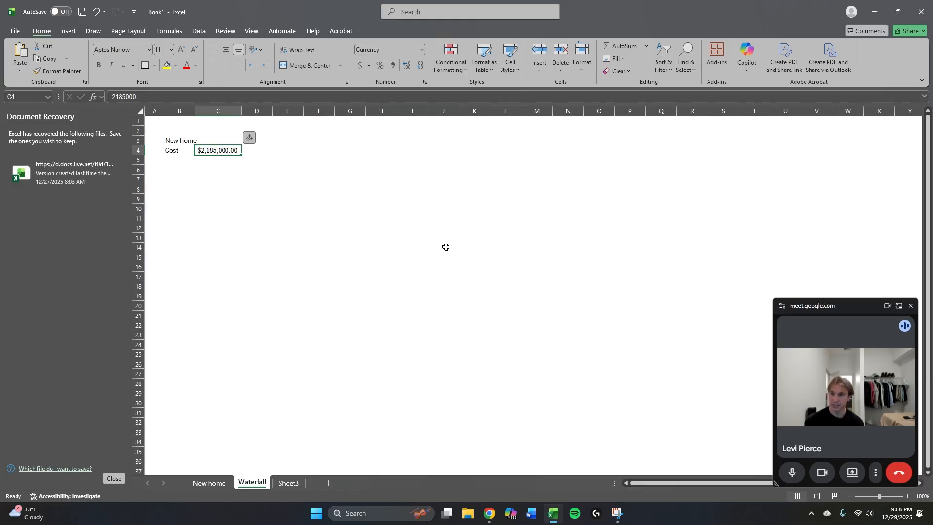
# Add the label DP in cell B5 with the amount 1000000 in C5.
pyautogui.press('Down')
pyautogui.press('Left')
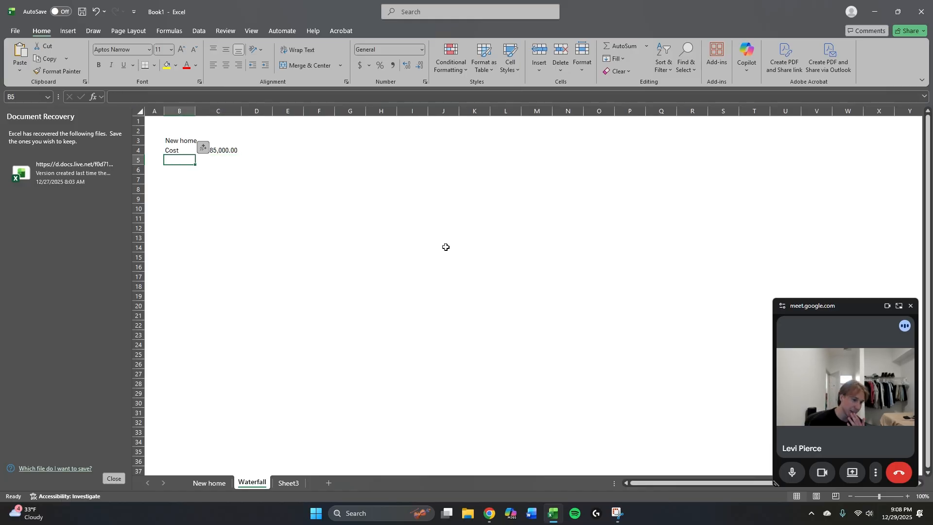
pyautogui.write('DP')
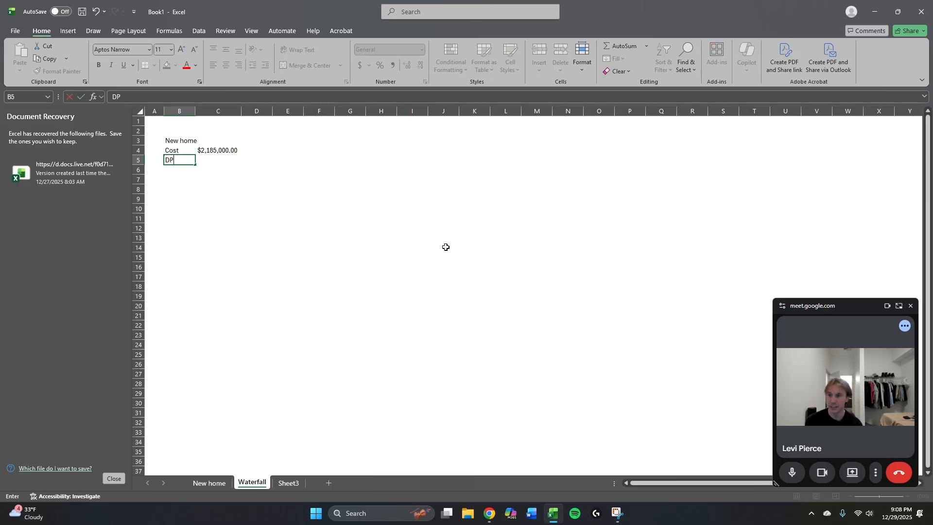
pyautogui.press('Tab')
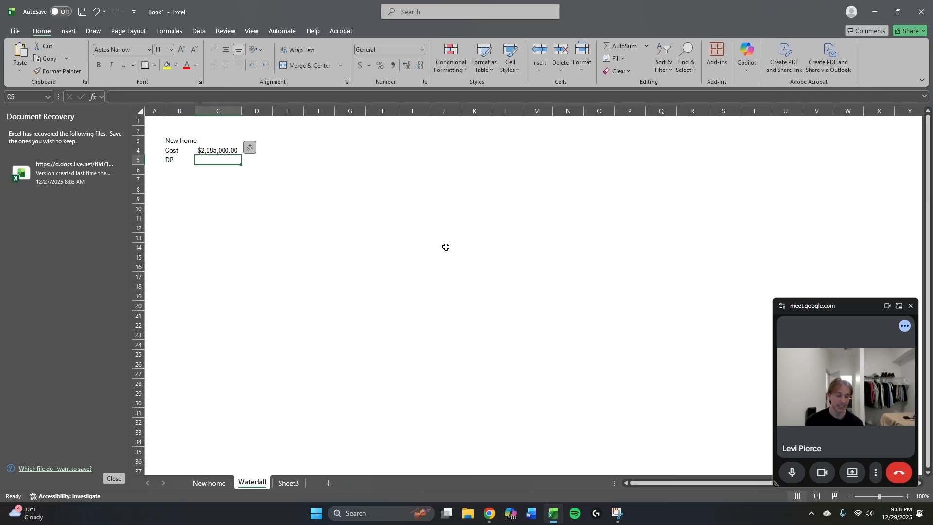
pyautogui.write('1000000')
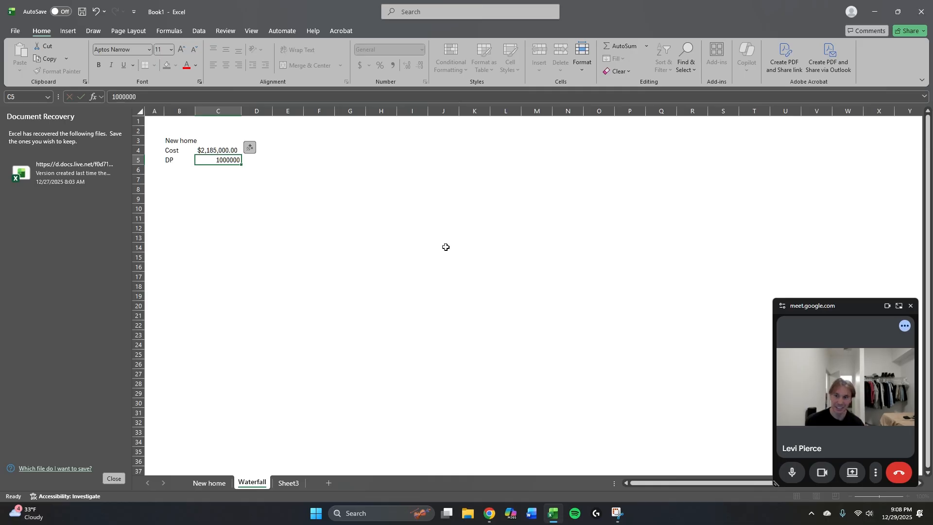
pyautogui.press('Up')
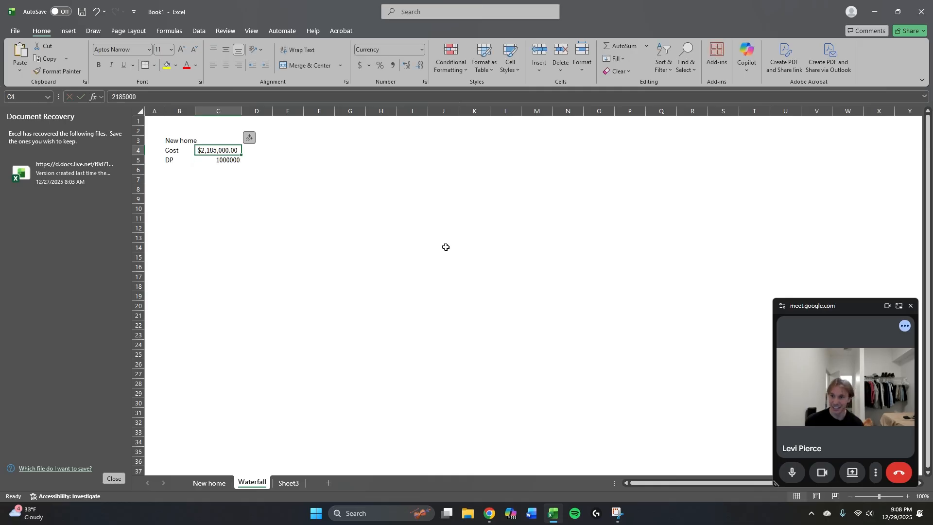
# Copy the currency format of the Cost amount in C4 onto the DP amount in C5 using a formats-only paste.
pyautogui.press('Down')
pyautogui.press('Up')
pyautogui.hotkey('ctrl', 'c')
pyautogui.press('Down')
pyautogui.hotkey('alt', 'e')
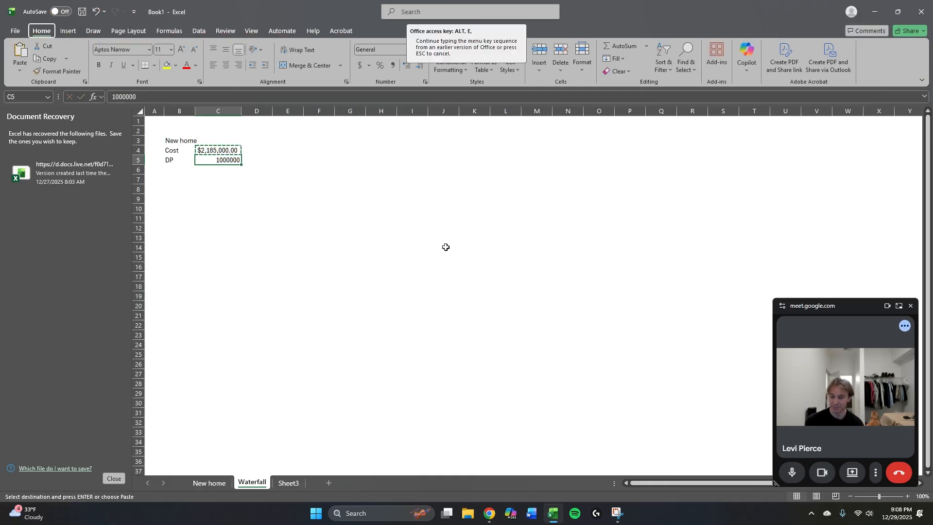
pyautogui.press('s')
pyautogui.press('t')
pyautogui.press('Return')
pyautogui.press('Down')
pyautogui.press('Escape')
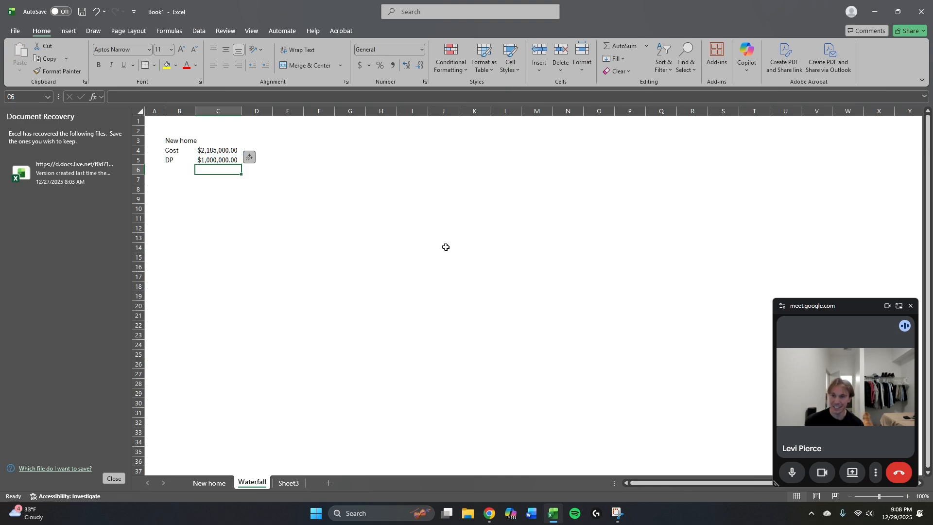
pyautogui.press('Up')
pyautogui.press('Up')
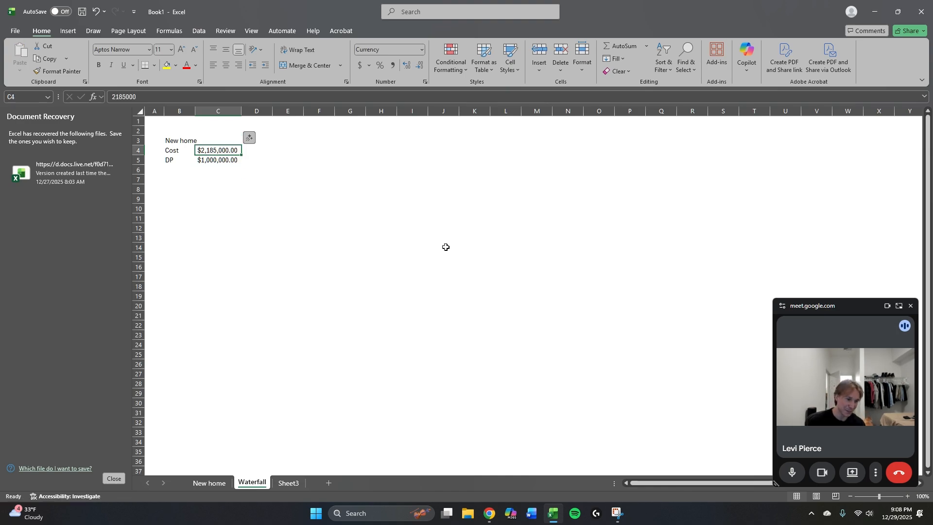
pyautogui.press('Up')
pyautogui.press('Down')
pyautogui.press('Left')
pyautogui.press('Down')
pyautogui.press('Right')
pyautogui.press('Left')
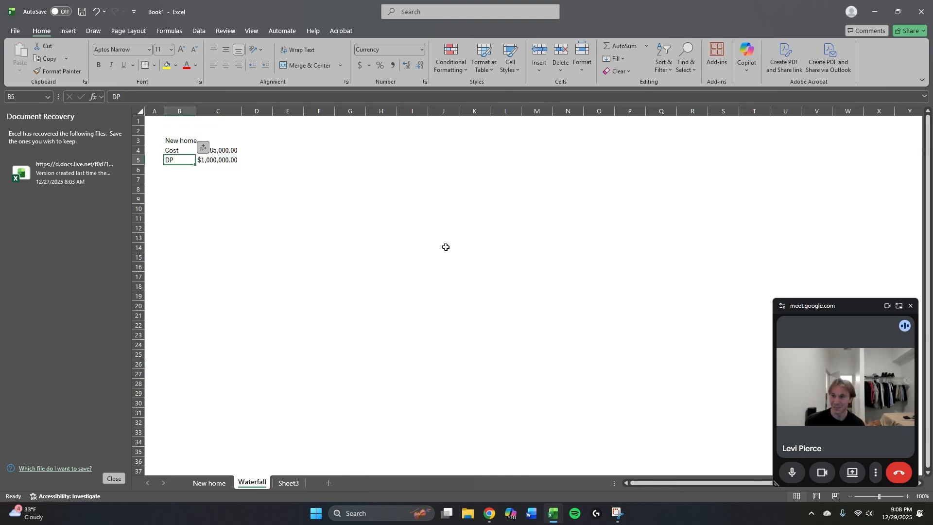
pyautogui.press('Down')
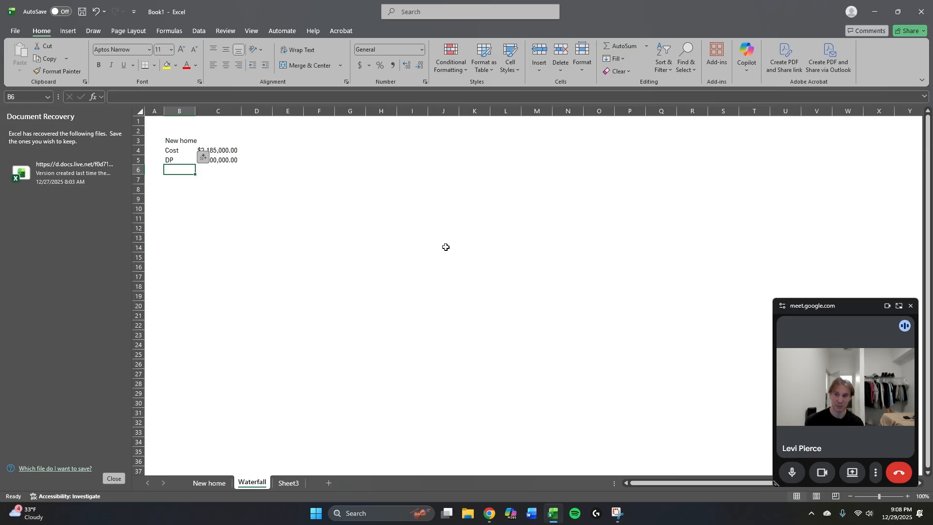
# Add a bottom border beneath the DP row across cells B5:C5.
pyautogui.press('Up')
pyautogui.hotkey('shift', 'Right')
pyautogui.hotkey('alt', 'h')
pyautogui.press('b')
pyautogui.press('o')
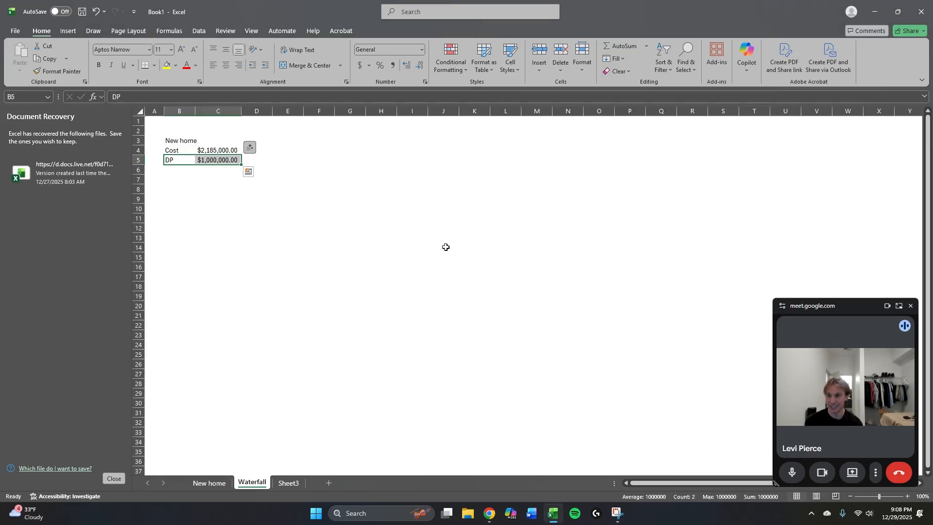
# Add the label Loan in B6 and compute it in C6 with the formula =C4-C5, formatted bold.
pyautogui.press('Down')
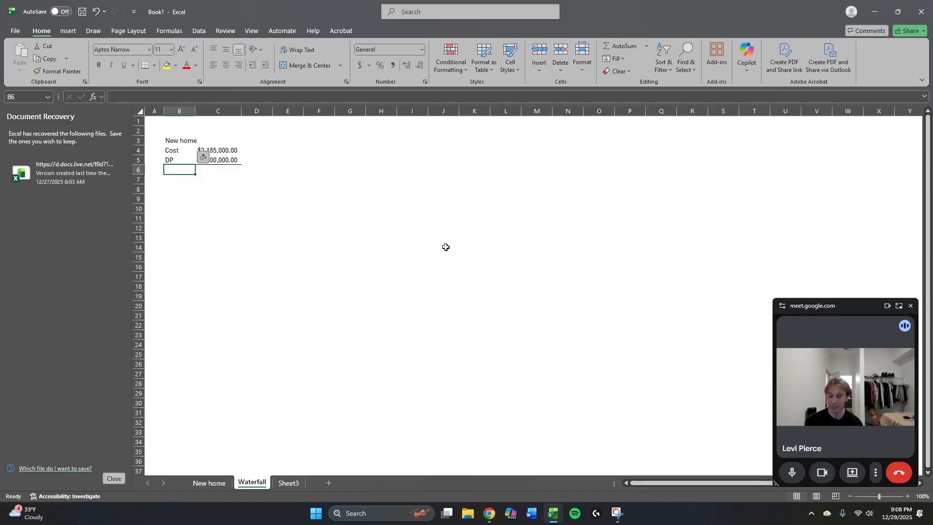
pyautogui.write('Loan')
pyautogui.press('Right')
pyautogui.write('=')
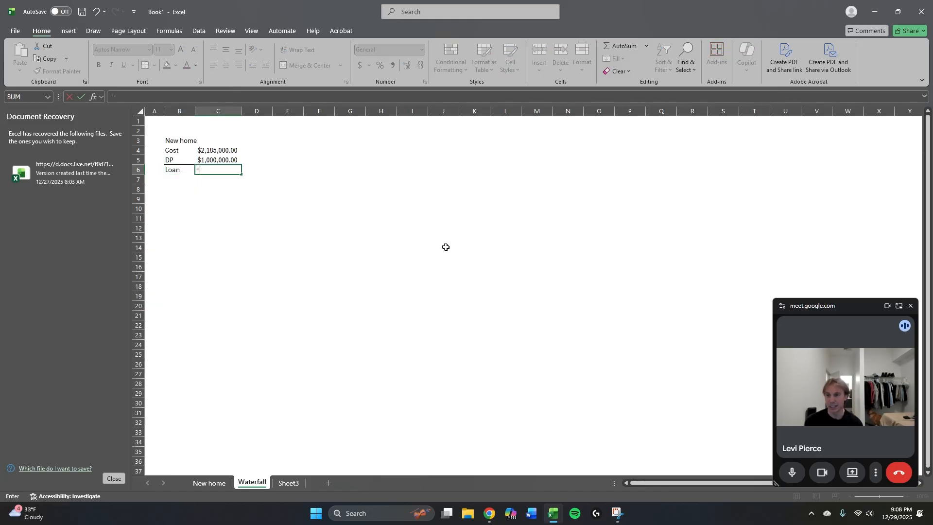
pyautogui.press('Up')
pyautogui.press('Up')
pyautogui.write('-')
pyautogui.press('Up')
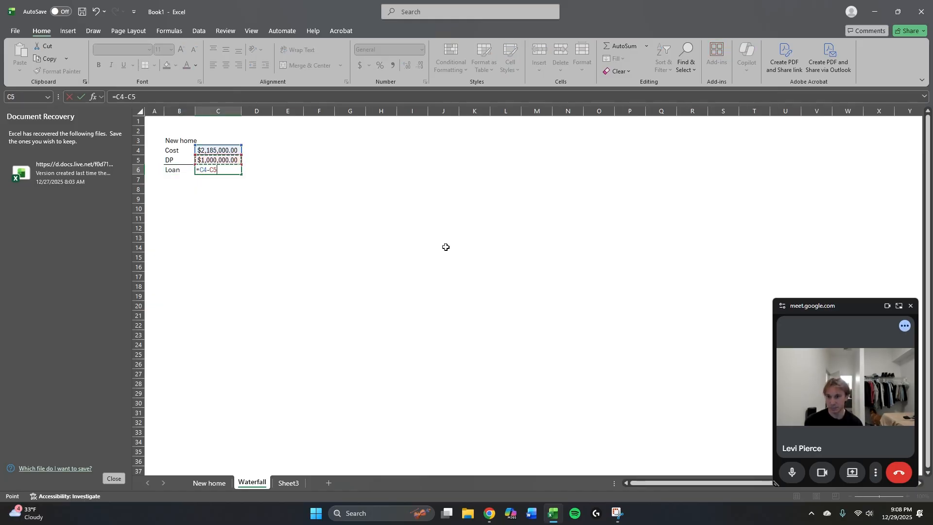
pyautogui.hotkey('ctrl', 'Return')
pyautogui.hotkey('ctrl', 'b')
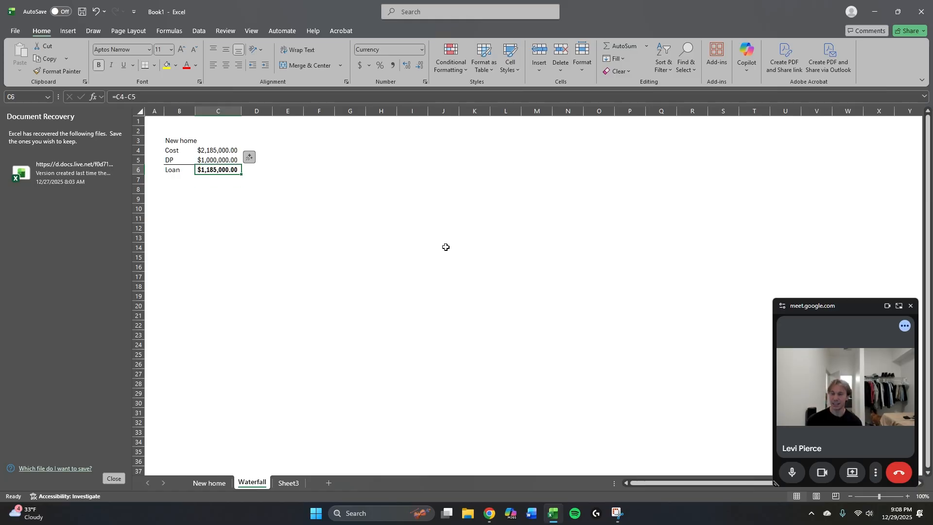
# Enter the heading Terms of Loan in cell C9, below the new home figures.
pyautogui.press('Down')
pyautogui.press('Down')
pyautogui.press('Down')
pyautogui.press('Down')
pyautogui.press('Up')
pyautogui.press('Up')
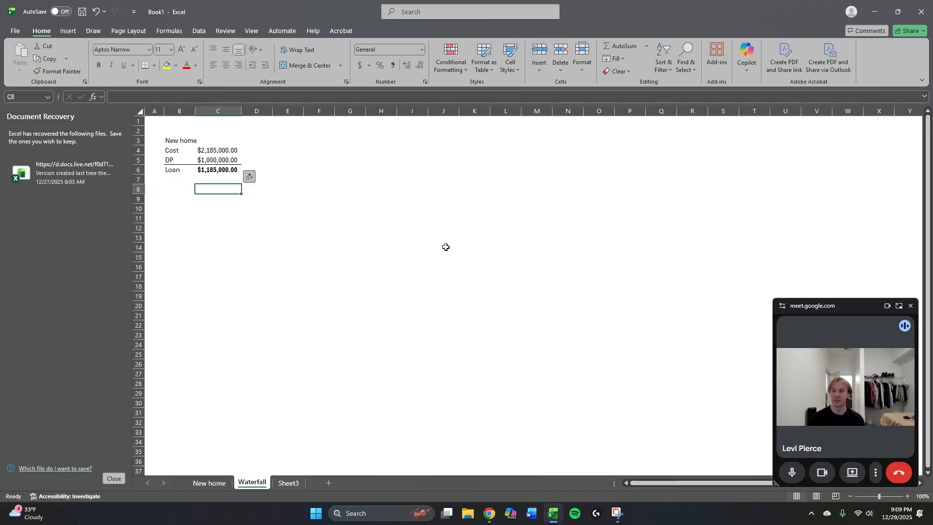
pyautogui.press('Down')
pyautogui.press('Up')
pyautogui.press('Down')
pyautogui.press('Down')
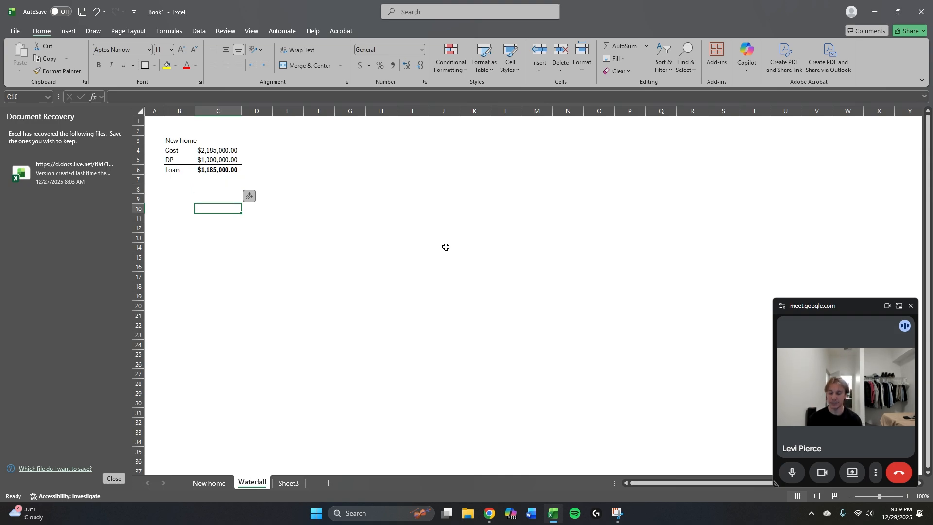
pyautogui.press('Up')
pyautogui.write('T')
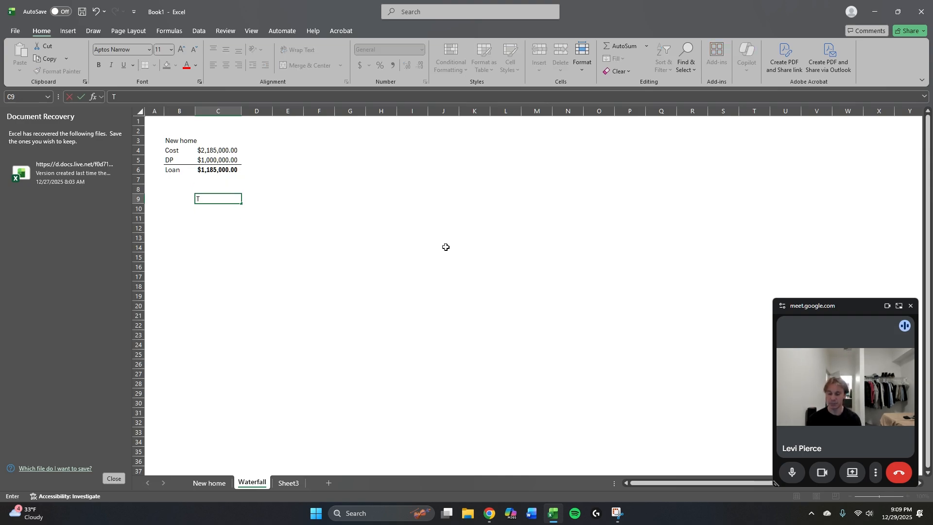
pyautogui.write('erms of Loan')
pyautogui.press('Tab')
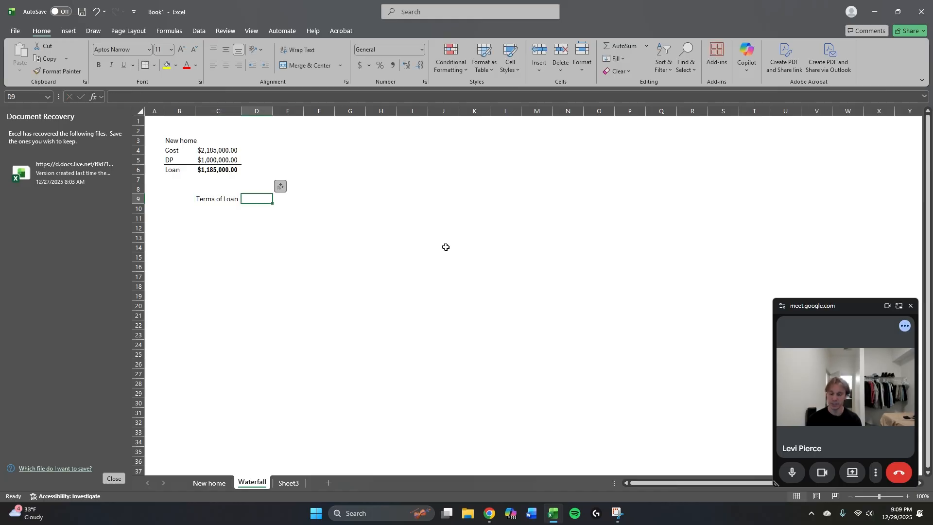
# Add the PV heading in D9 with the formula =-C6 in D10, using a number format with thousands separators and two decimals.
pyautogui.write('PV')
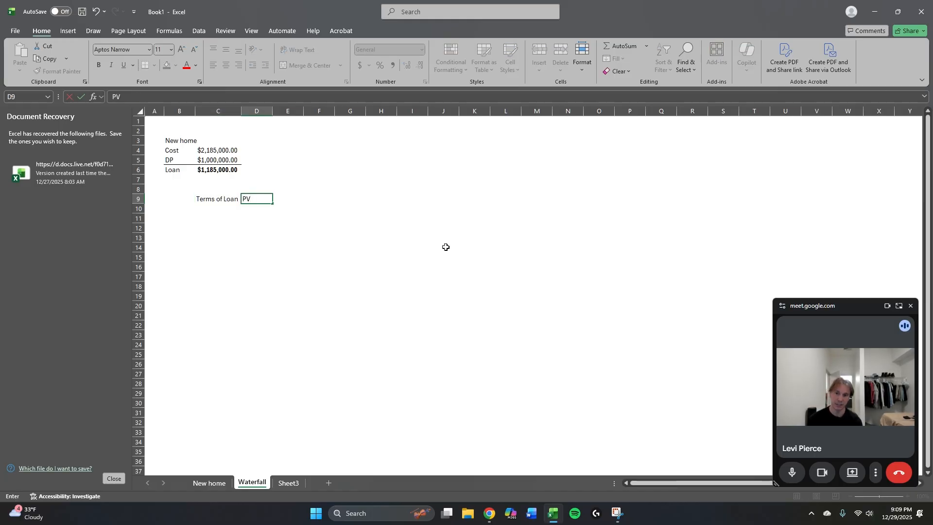
pyautogui.press('Return')
pyautogui.write('=-C6')
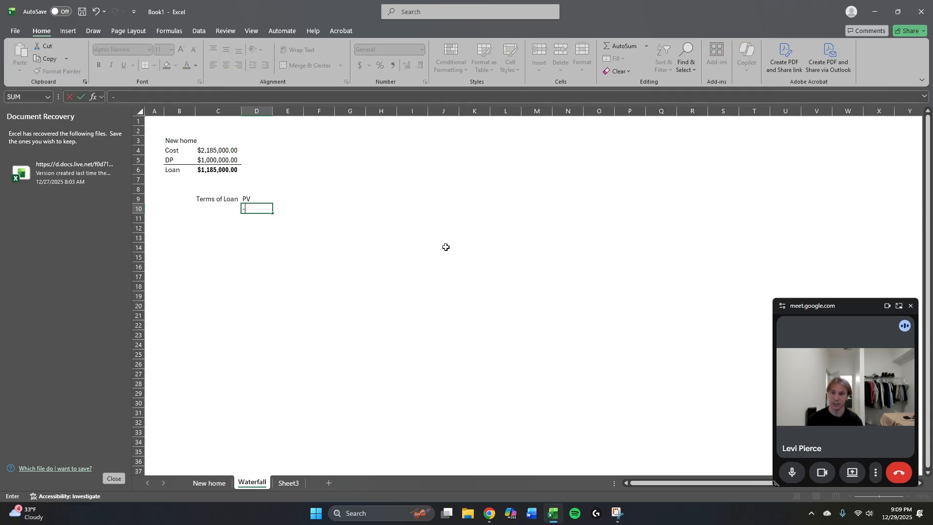
pyautogui.hotkey('ctrl', 'Return')
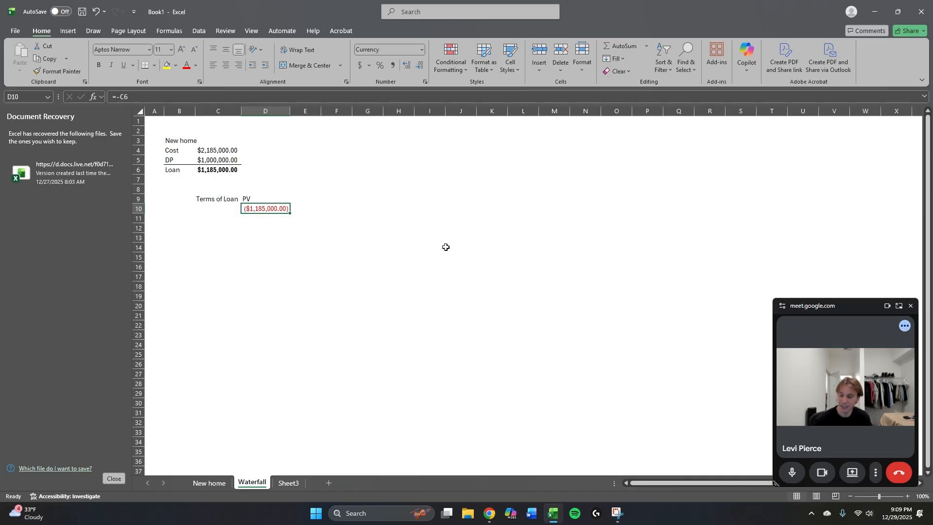
pyautogui.hotkey('ctrl', 'shift', '1')
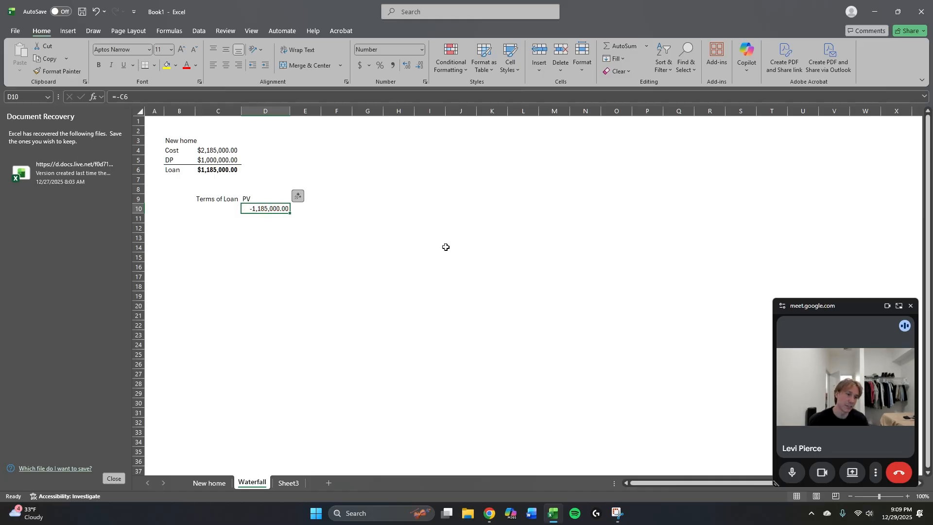
pyautogui.press('Right')
pyautogui.press('Right')
pyautogui.press('Up')
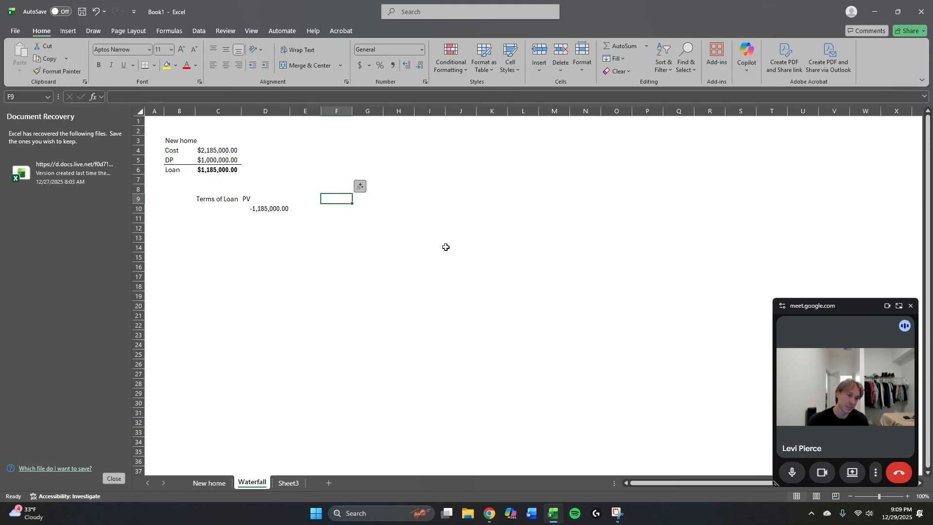
pyautogui.press('Up')
pyautogui.press('Left')
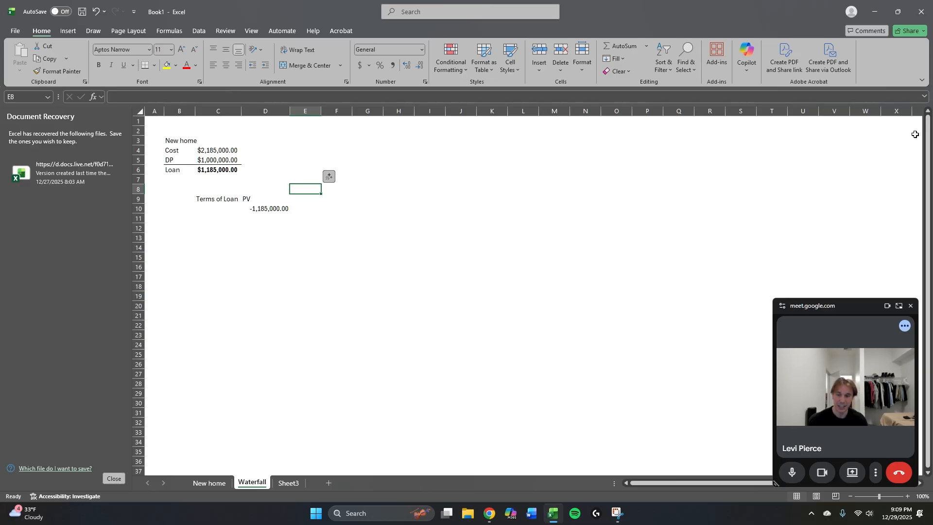
pyautogui.press('Left')
pyautogui.press('Down')
pyautogui.press('Down')
pyautogui.press('Up')
pyautogui.press('Left')
pyautogui.press('Right')
pyautogui.press('Down')
pyautogui.press('Down')
pyautogui.press('Right')
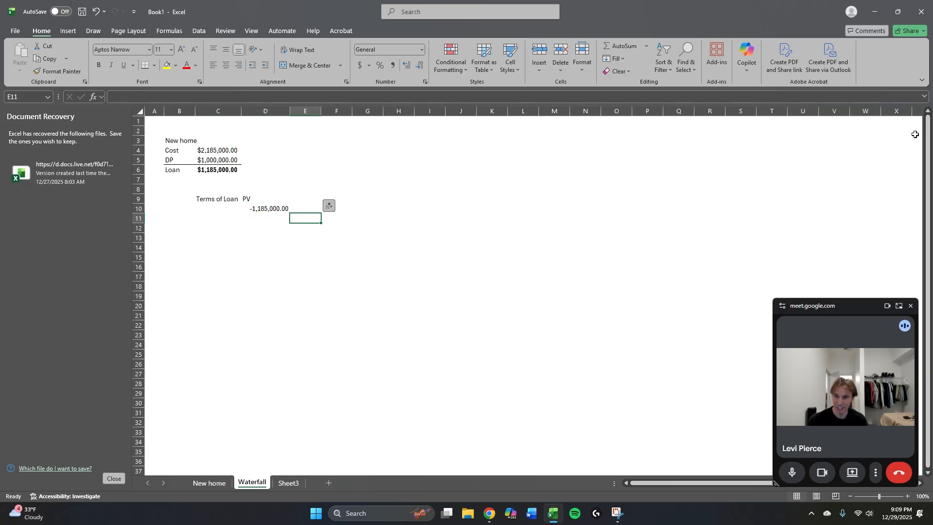
pyautogui.press('Up')
pyautogui.press('Up')
pyautogui.press('Left')
pyautogui.press('Up')
pyautogui.press('Right')
pyautogui.press('Down')
pyautogui.press('Left')
pyautogui.press('Down')
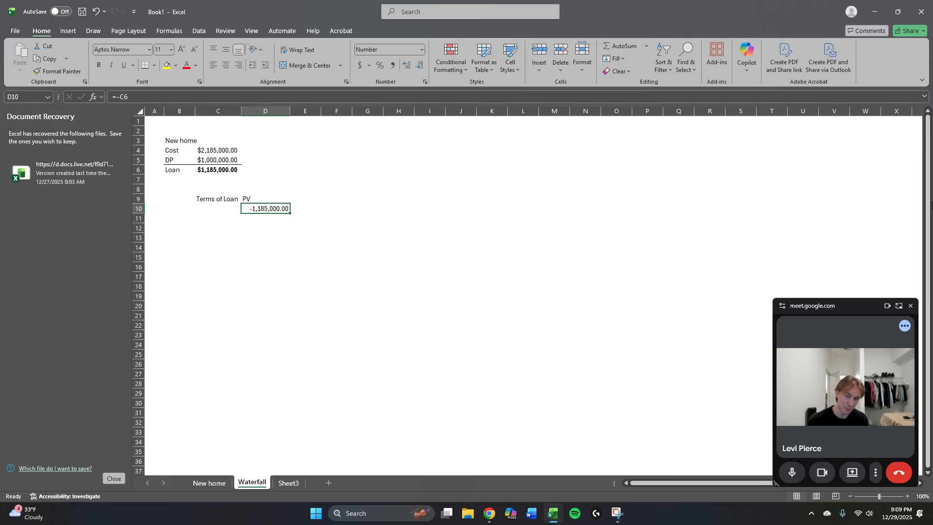
# Add the heading FV in cell E9 with the value 0 in E10.
pyautogui.press('Left')
pyautogui.press('Up')
pyautogui.press('Right')
pyautogui.press('Right')
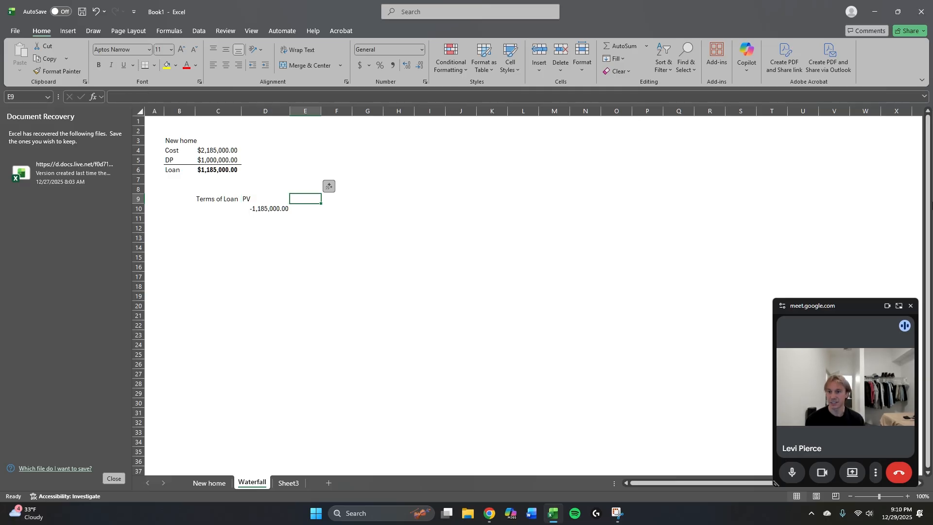
pyautogui.write('FV')
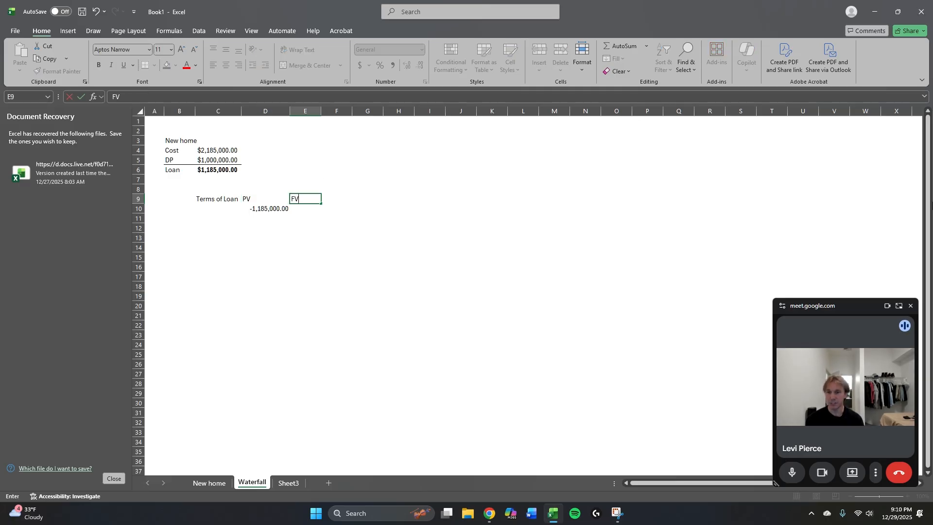
pyautogui.press('Return')
pyautogui.write('0')
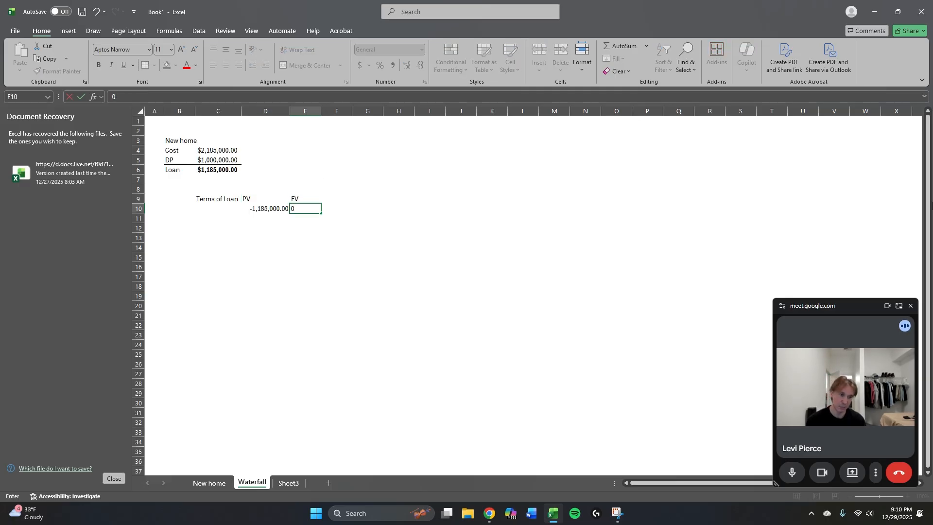
pyautogui.press('Right')
# Enter the heading N(30 yrs monthly) in F9 and autofit the width of column F to it.
pyautogui.press('Up')
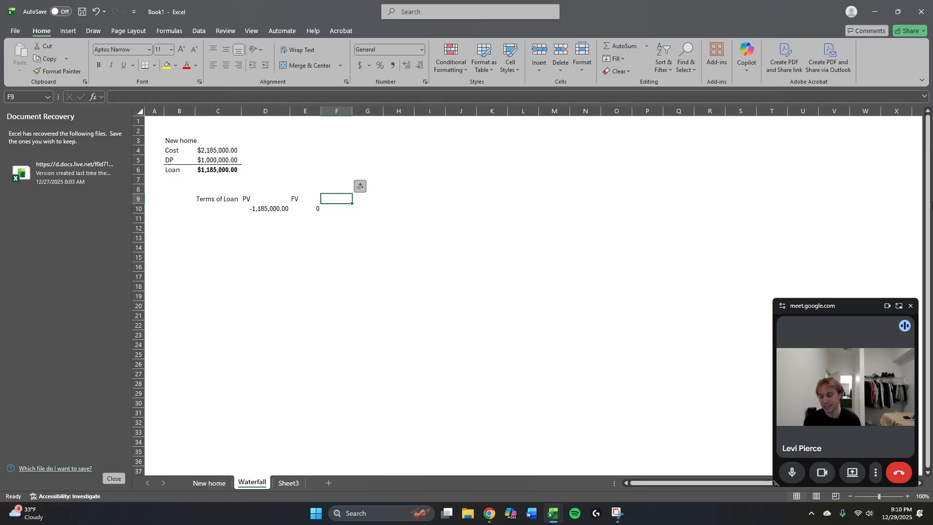
pyautogui.write('N')
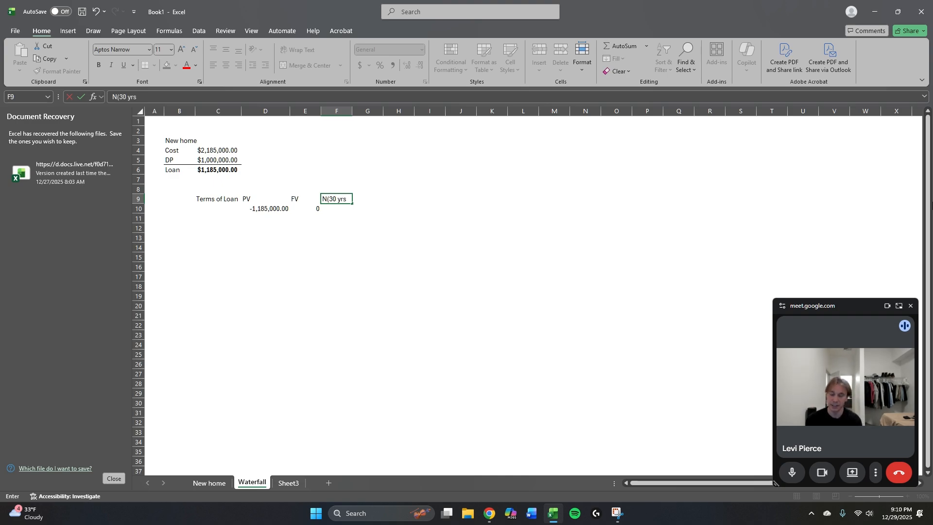
pyautogui.write('(30 yrs month')
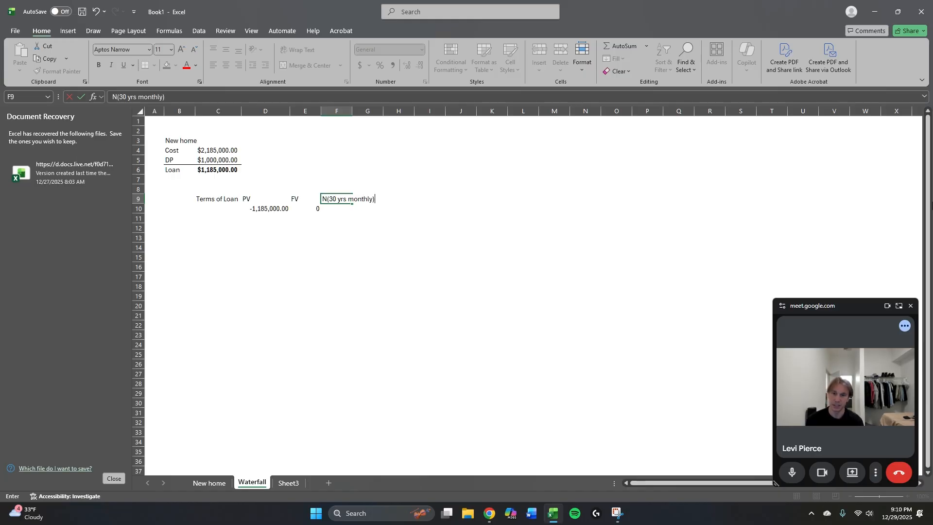
pyautogui.write('ly)')
pyautogui.hotkey('ctrl', 'Return')
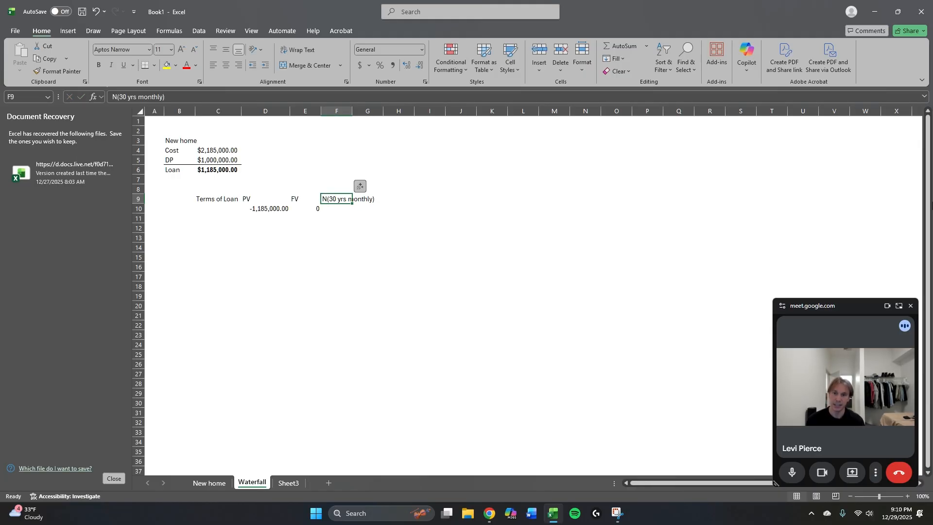
pyautogui.hotkey('alt', 'h')
pyautogui.press('o')
pyautogui.press('i')
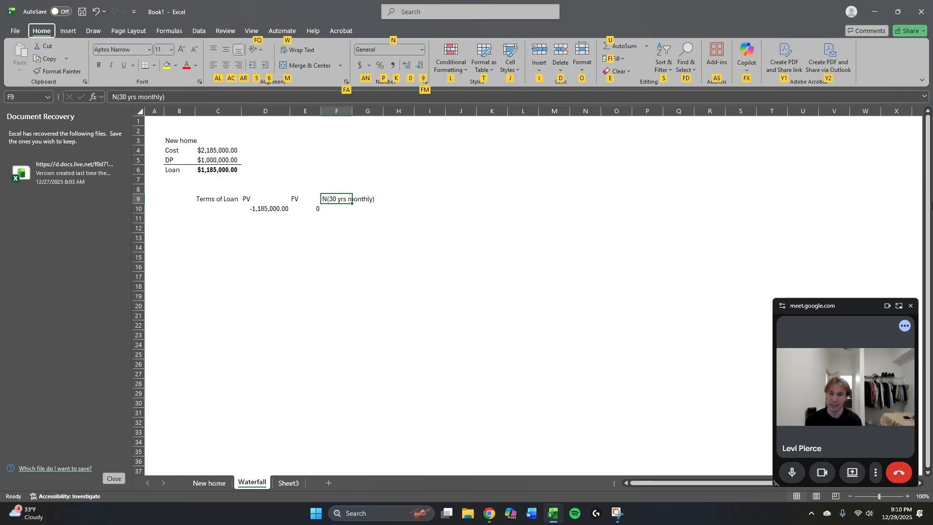
# Add the heading Rate (3.5%) in G9 and calculate the monthly rate in G10 with =.035/12.
pyautogui.press('Right')
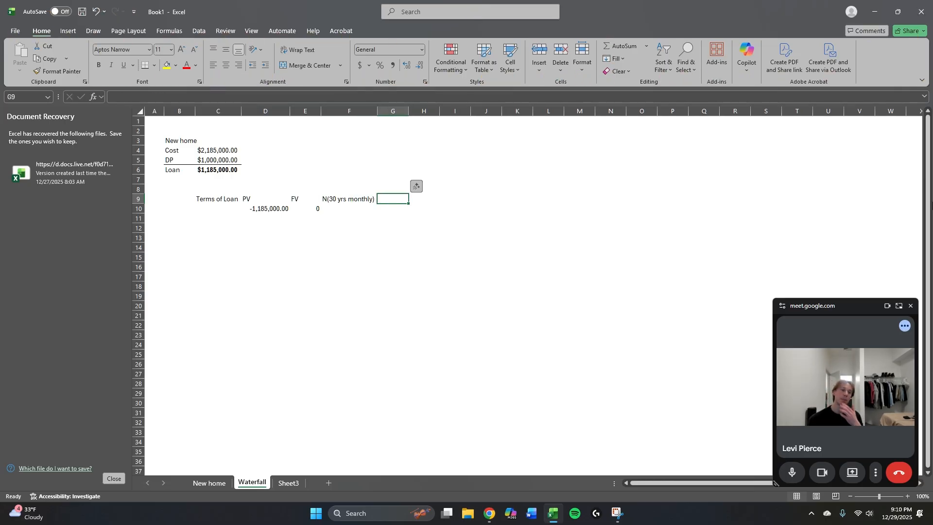
pyautogui.write('Rate')
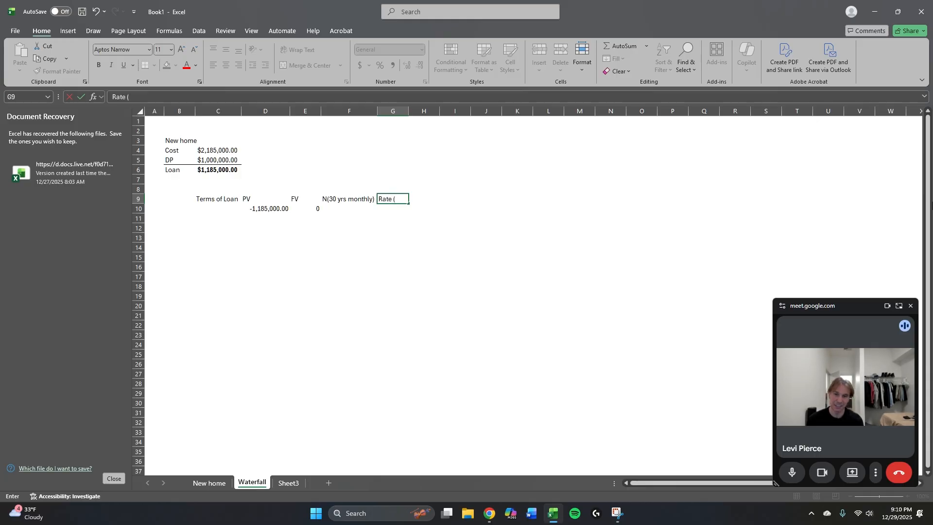
pyautogui.write(' (3.')
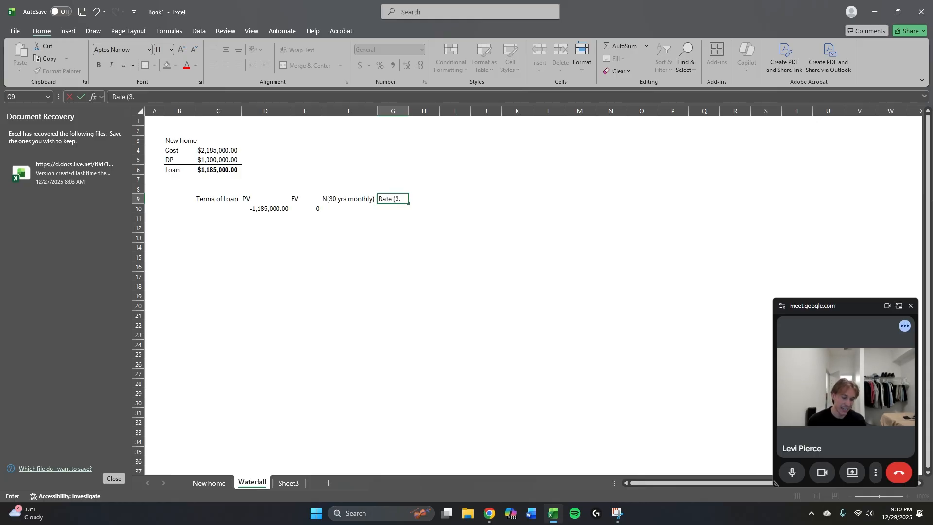
pyautogui.write('5%')
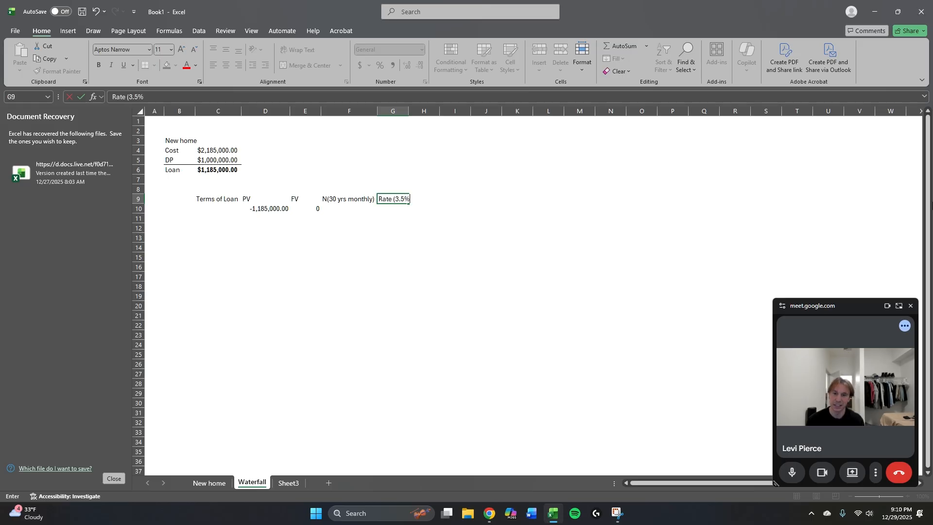
pyautogui.press('Return')
pyautogui.write('=.0')
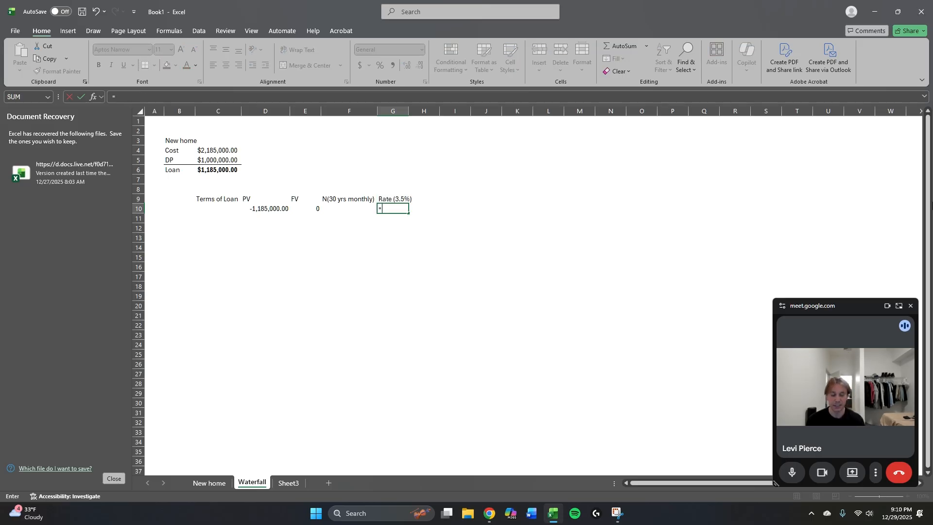
pyautogui.write('/12')
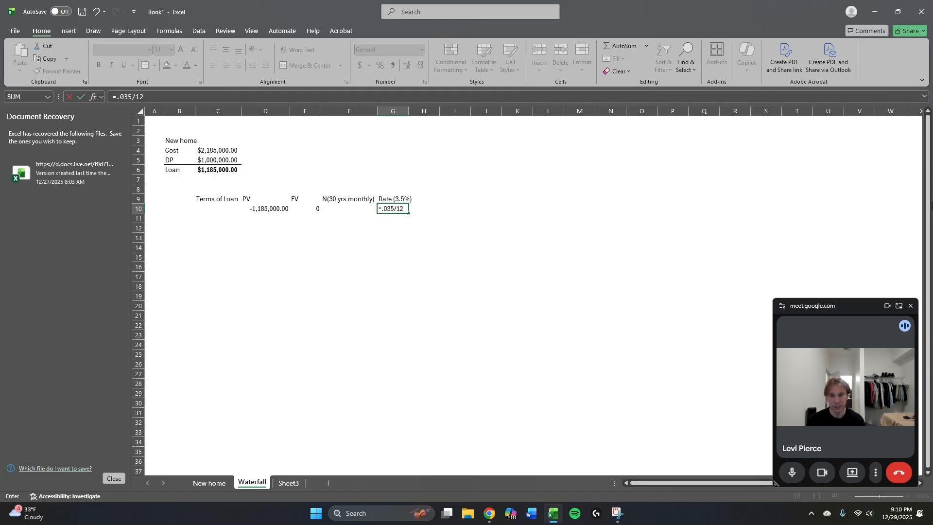
pyautogui.hotkey('ctrl', 'Return')
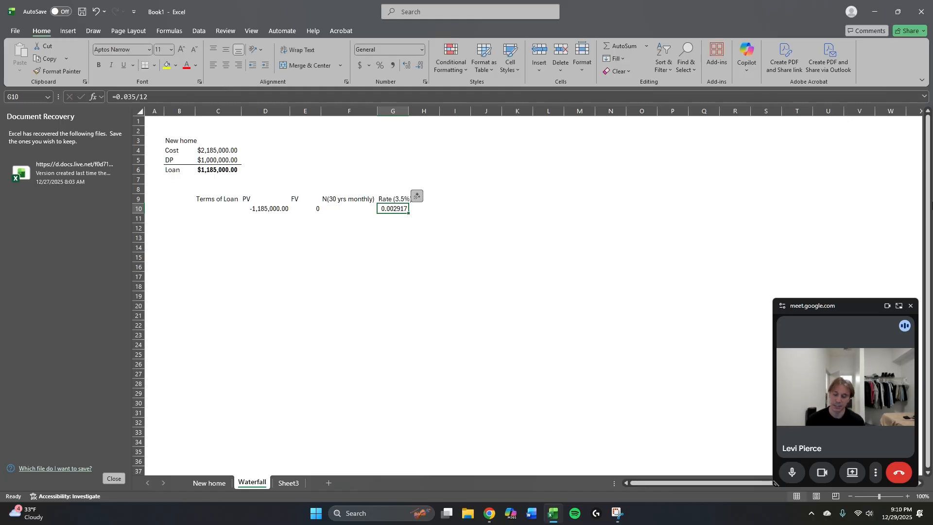
# Format the monthly rate in G10 as a percentage with three decimal places.
pyautogui.hotkey('ctrl', 'shift', '5')
pyautogui.press('Down')
pyautogui.press('Up')
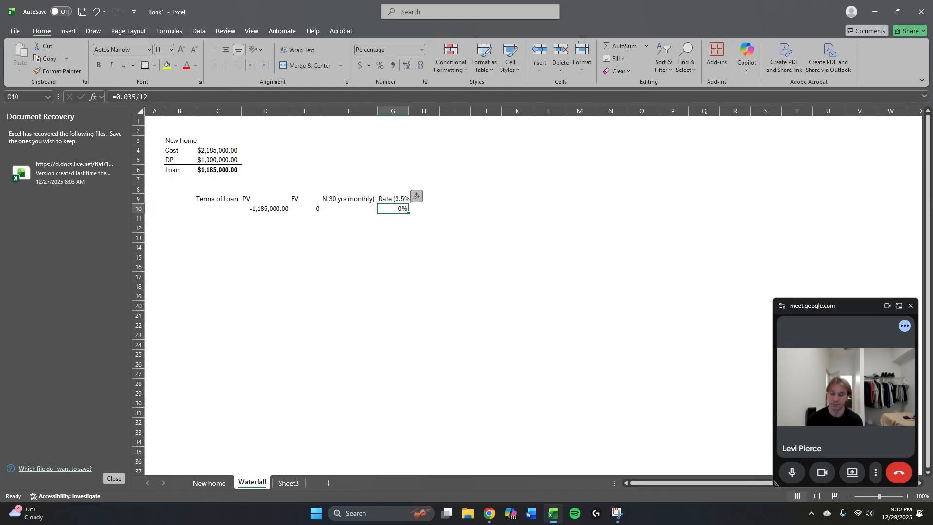
pyautogui.hotkey('alt', 'h')
pyautogui.press('0')
pyautogui.hotkey('alt', 'h')
pyautogui.press('0')
pyautogui.hotkey('alt', 'h')
pyautogui.press('0')
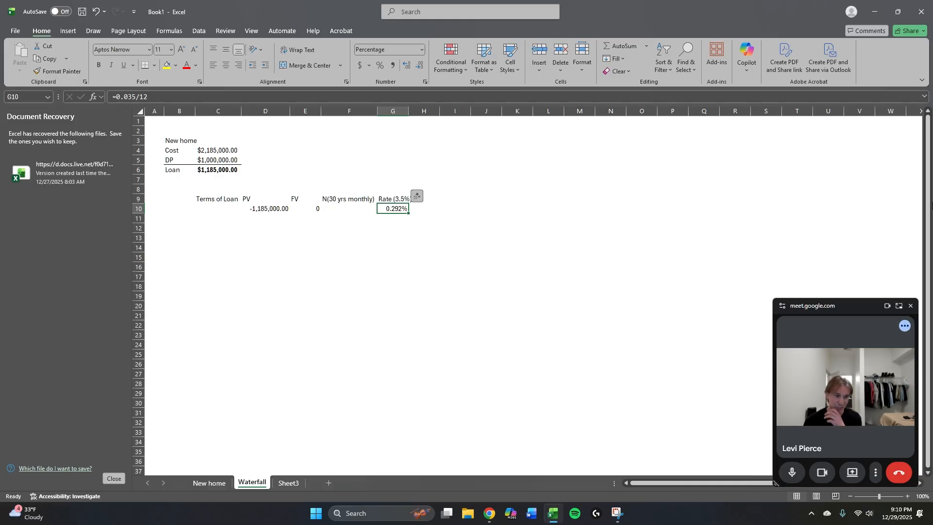
pyautogui.press('Up')
pyautogui.press('Right')
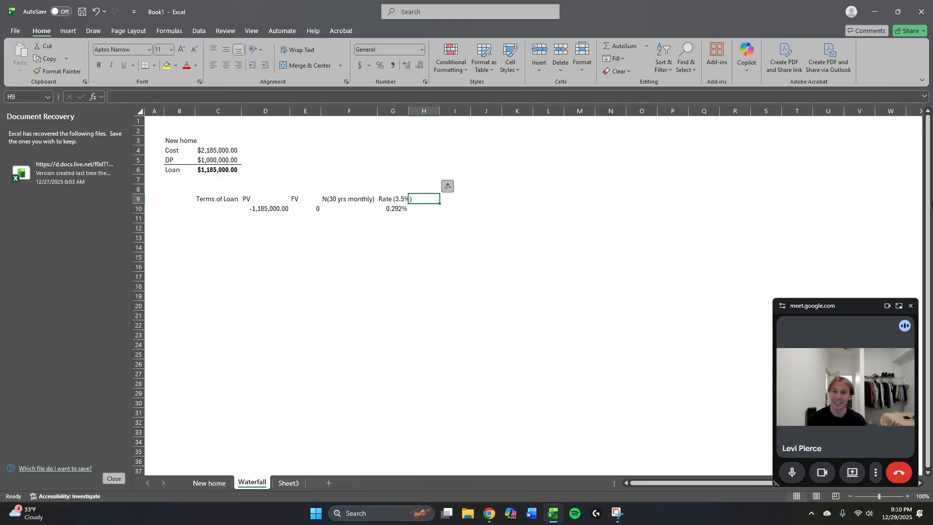
pyautogui.press('Left')
pyautogui.press('Left')
pyautogui.press('Left')
pyautogui.press('Left')
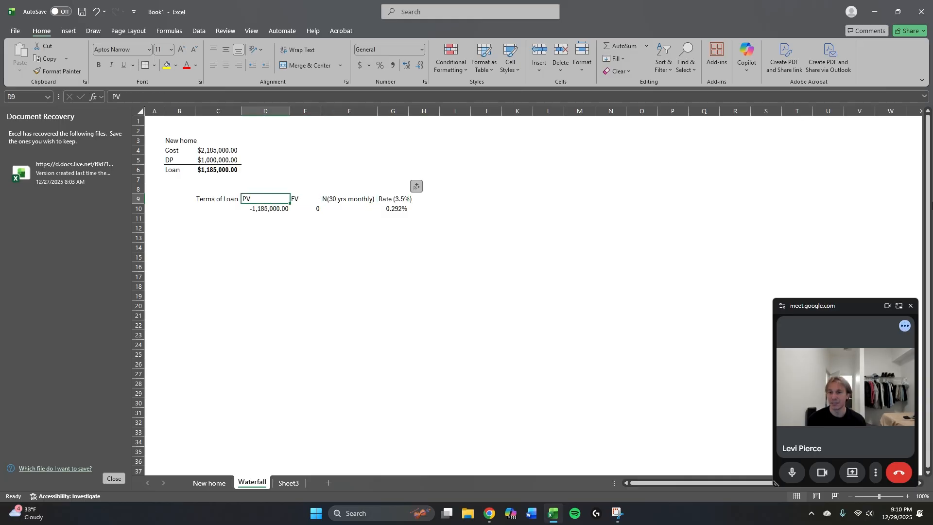
pyautogui.press('Right')
pyautogui.press('Right')
pyautogui.press('Right')
pyautogui.press('Right')
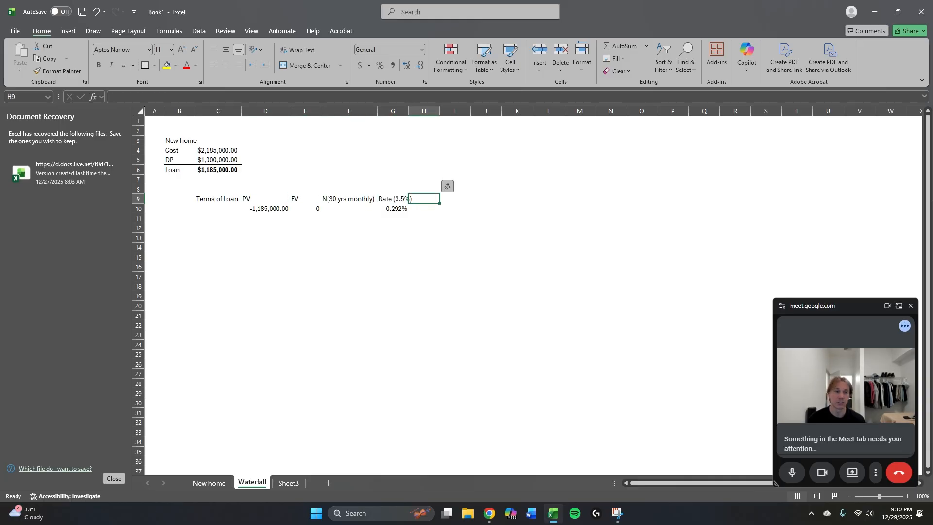
pyautogui.press('Right')
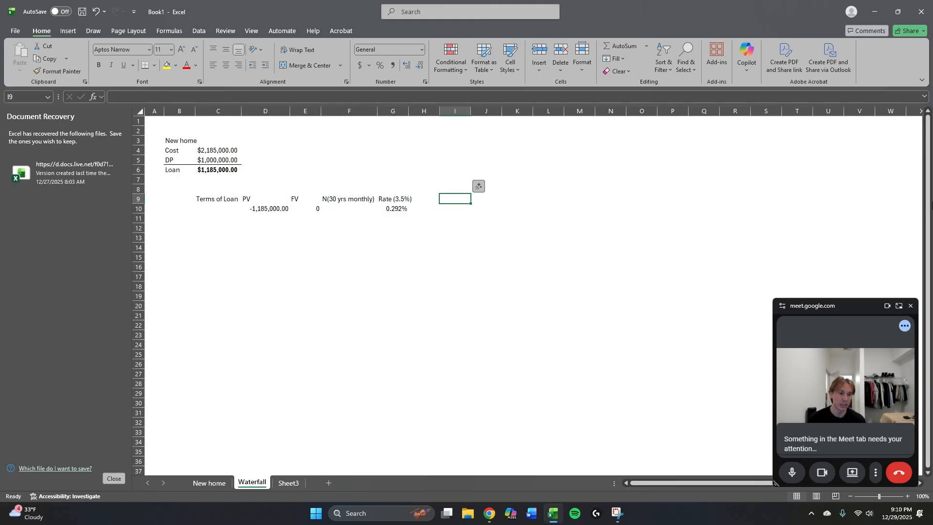
pyautogui.press('Left')
pyautogui.hotkey('alt', 'Tab')
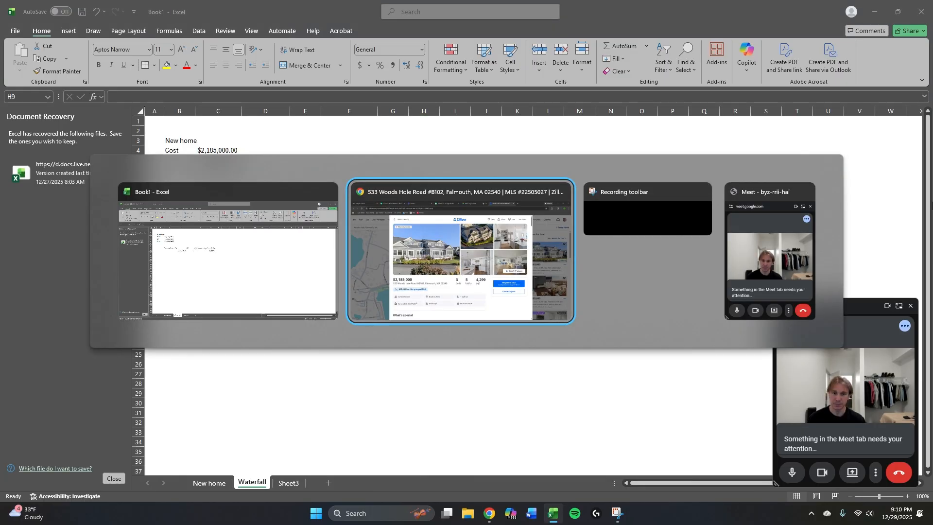
pyautogui.hotkey('ctrl', 'Tab')
pyautogui.hotkey('ctrl', 'Tab')
pyautogui.hotkey('ctrl', 'Tab')
pyautogui.hotkey('ctrl', 'Tab')
pyautogui.hotkey('ctrl', 'Tab')
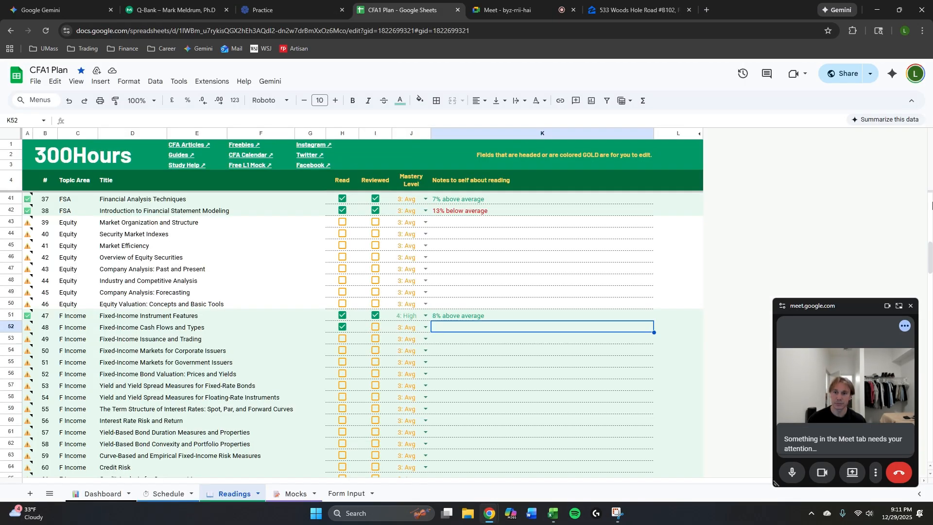
pyautogui.click(516, 340)
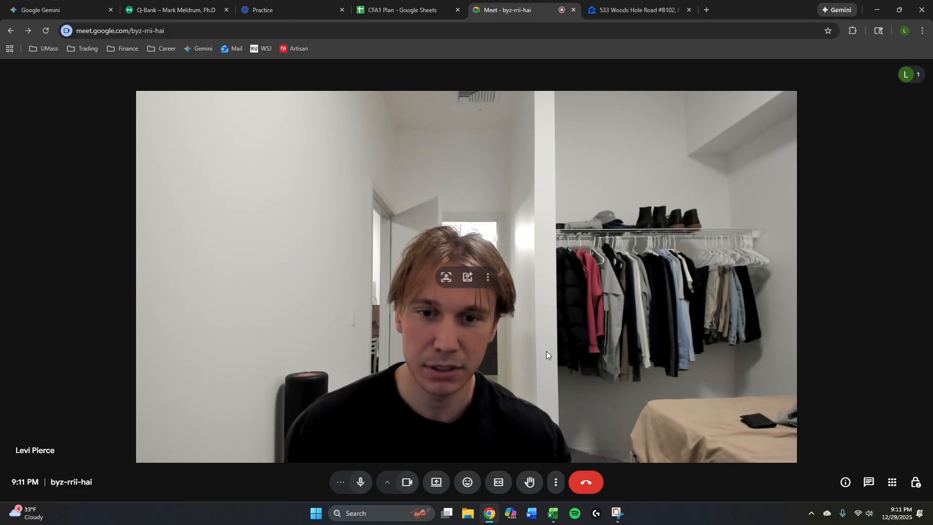
pyautogui.hotkey('alt', 'Tab')
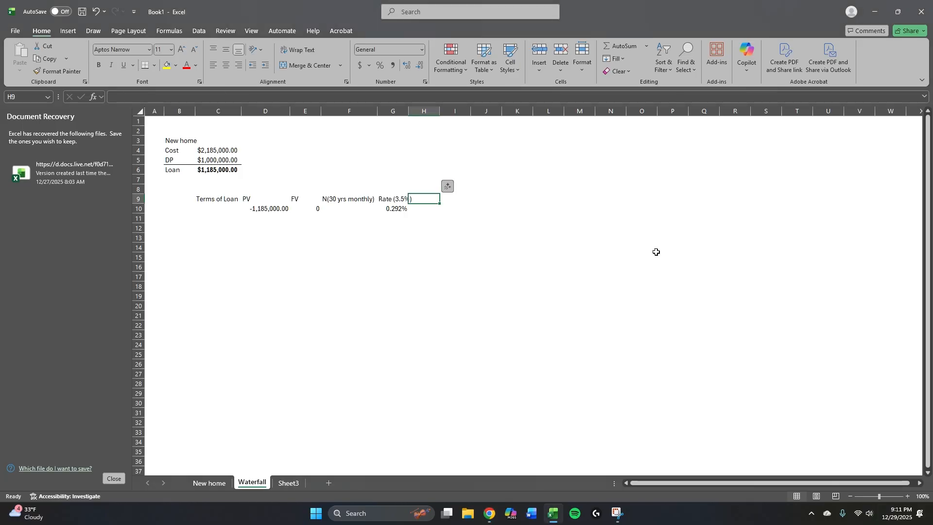
pyautogui.hotkey('alt', 'Tab')
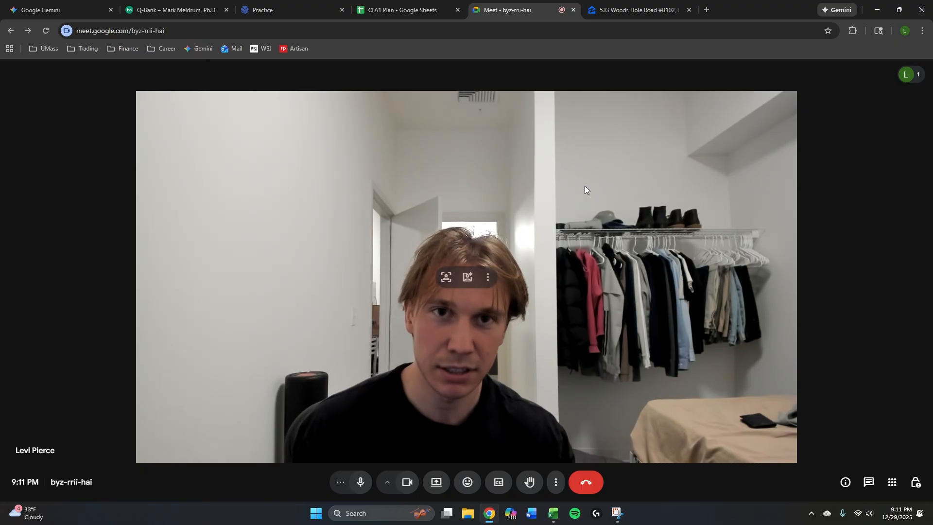
pyautogui.hotkey('ctrl', 'Tab')
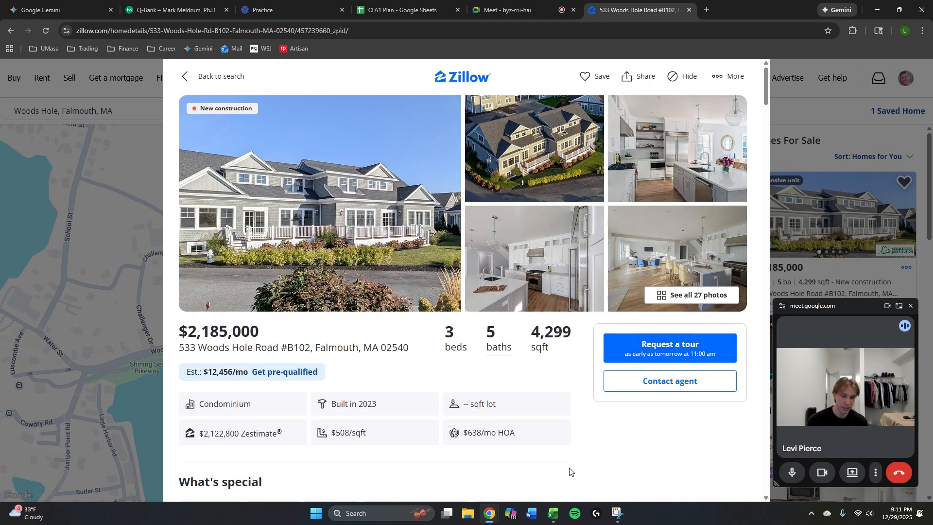
pyautogui.click(561, 519)
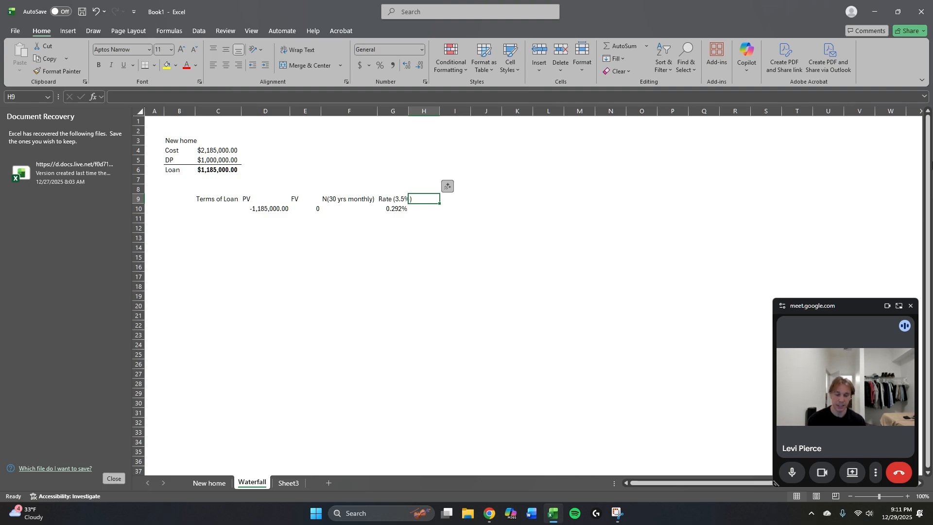
# Enter the heading Monthly PMT in cell H9.
pyautogui.write('PMT')
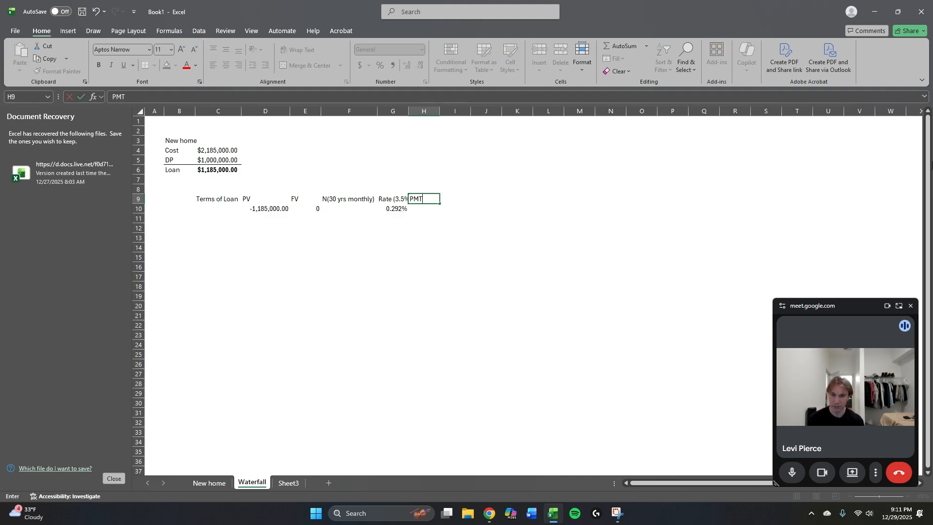
pyautogui.press('Tab')
pyautogui.press('Left')
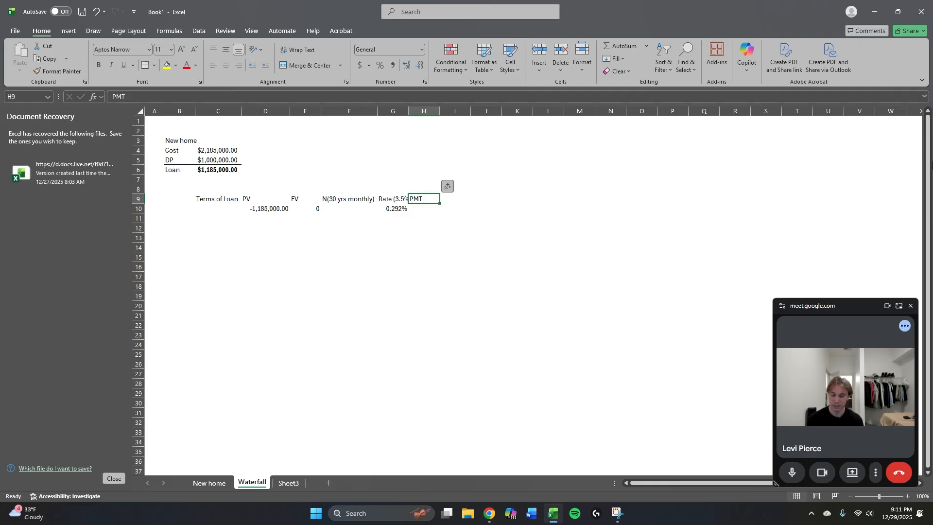
pyautogui.write('Monthly')
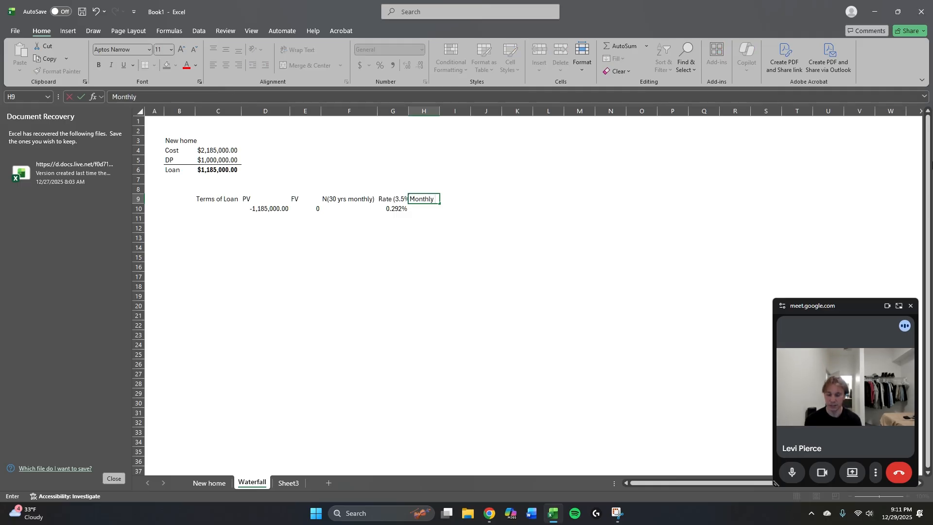
pyautogui.write(' PMT')
pyautogui.hotkey('ctrl', 'Return')
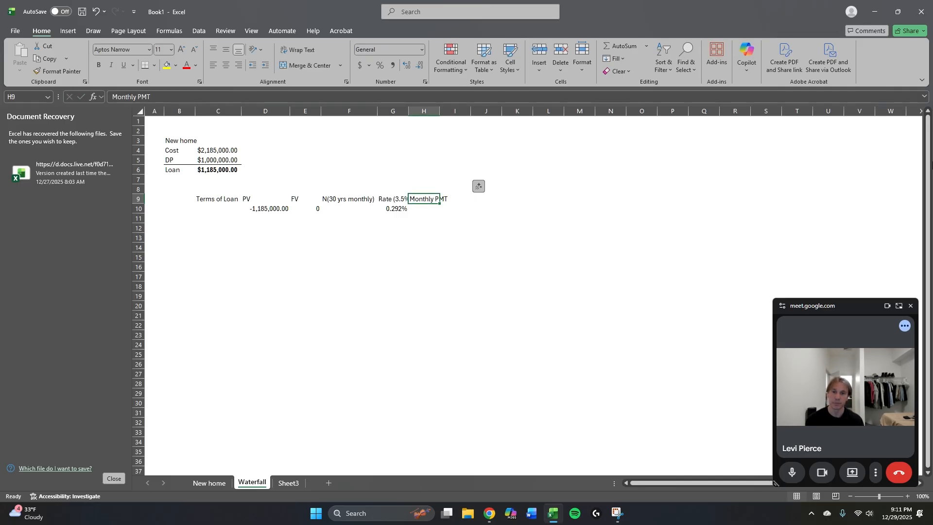
# Autofit the widths of columns H and G to their row 9 headings.
pyautogui.hotkey('alt', 'h')
pyautogui.press('o')
pyautogui.press('i')
pyautogui.press('Left')
pyautogui.press('alt')
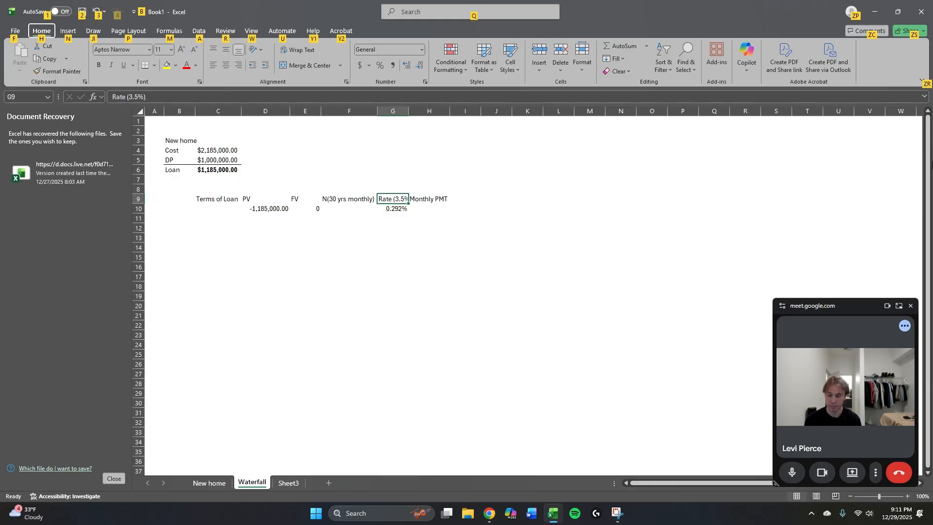
pyautogui.press('h')
pyautogui.press('o')
pyautogui.press('i')
# Center the loan term headings in C9:H9 horizontally.
pyautogui.press('Right')
pyautogui.hotkey('ctrl', 'shift', 'Left')
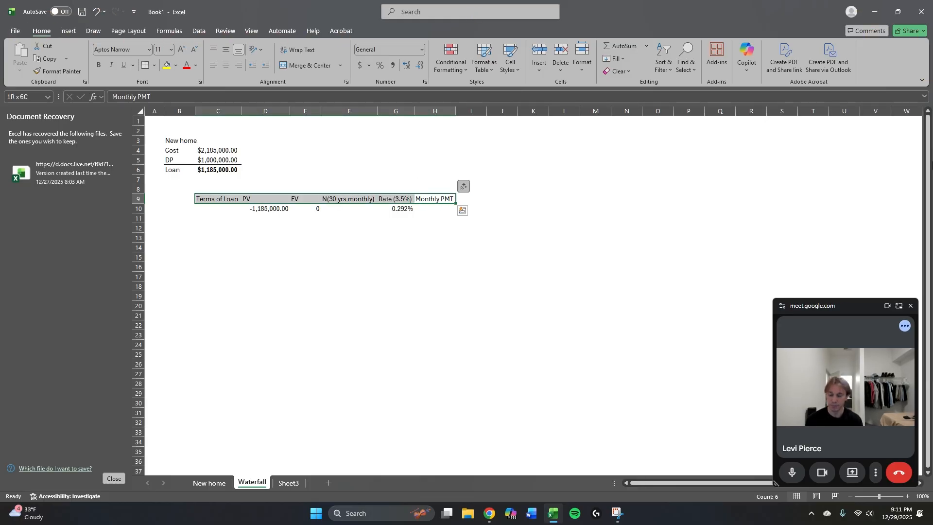
pyautogui.hotkey('alt', 'h')
pyautogui.press('a')
pyautogui.press('c')
# Make the headings from Terms of Loan through Monthly PMT in C9:H9 bold.
pyautogui.press('Right')
pyautogui.press('Left')
pyautogui.press('Left')
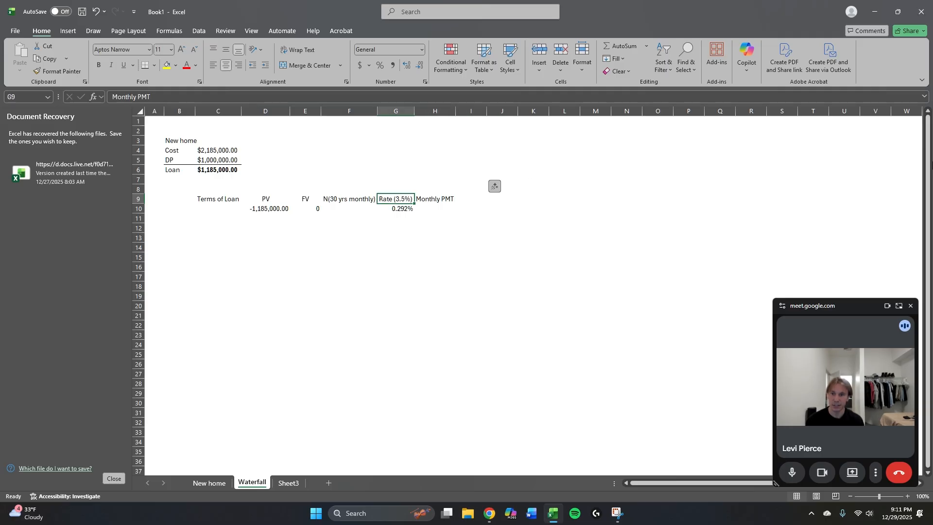
pyautogui.press('Left')
pyautogui.press('Left')
pyautogui.press('Left')
pyautogui.press('Left')
pyautogui.hotkey('ctrl', 'shift', 'Right')
pyautogui.hotkey('ctrl', 'b')
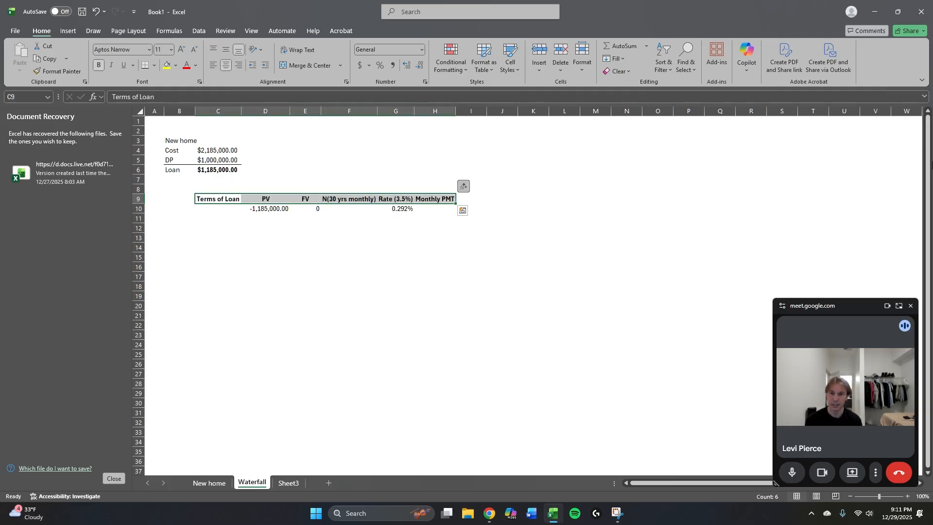
pyautogui.press('Right')
pyautogui.press('Right')
pyautogui.press('Right')
pyautogui.press('Right')
pyautogui.press('Right')
pyautogui.press('Down')
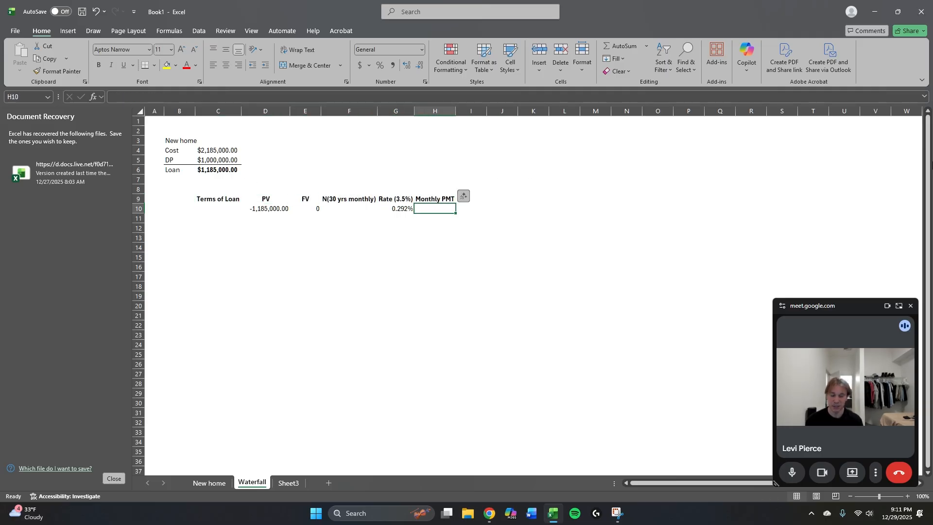
pyautogui.write('=pmt')
pyautogui.press('Tab')
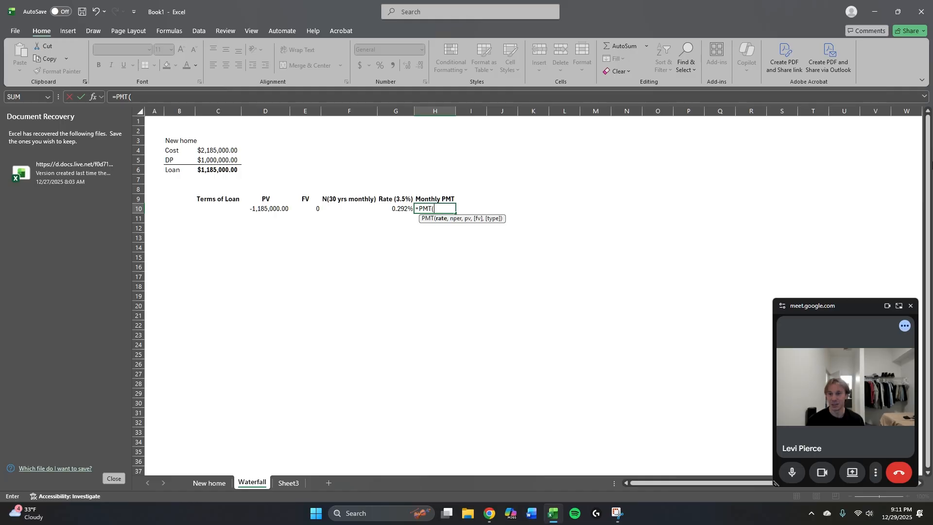
pyautogui.press('Left')
pyautogui.write('.')
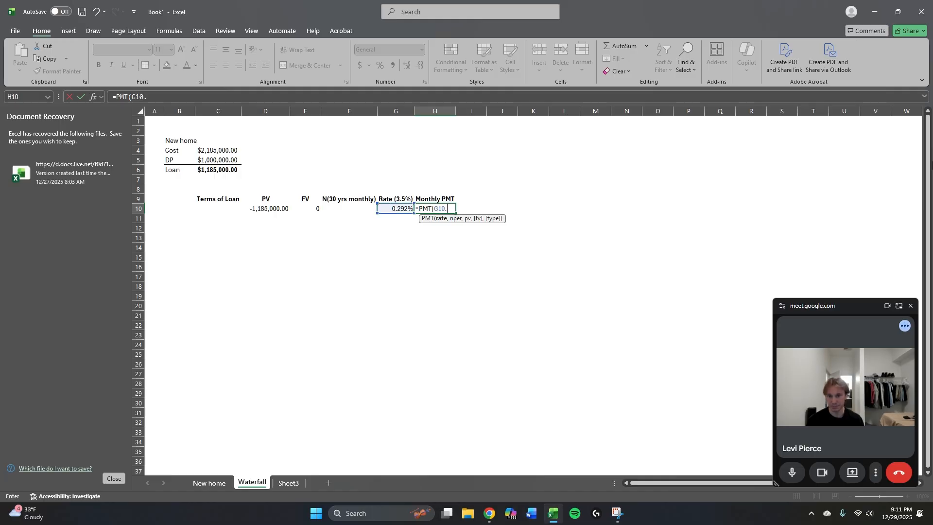
pyautogui.press('BackSpace')
pyautogui.write(',')
pyautogui.press('Left')
pyautogui.press('Left')
pyautogui.press('Right')
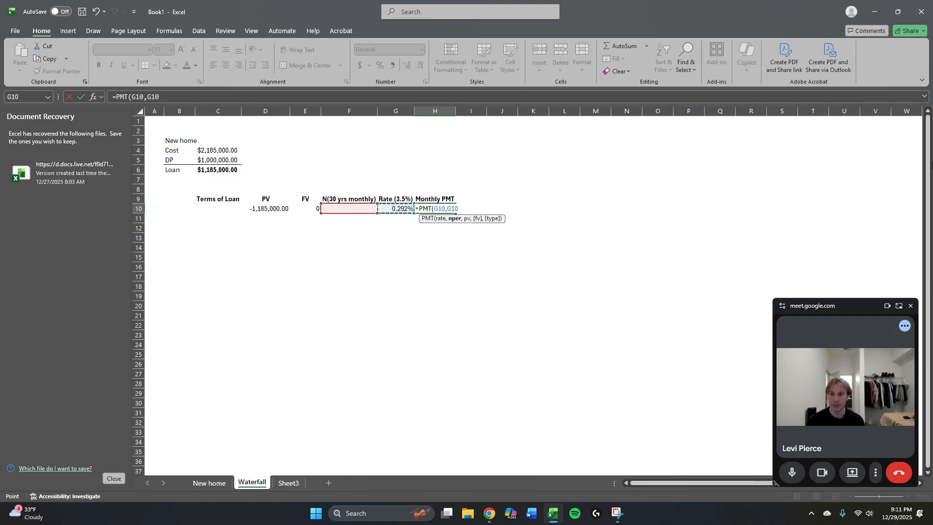
pyautogui.press('Escape')
# Calculate the number of monthly payments in F10 with the formula =30*12.
pyautogui.press('Left')
pyautogui.press('Left')
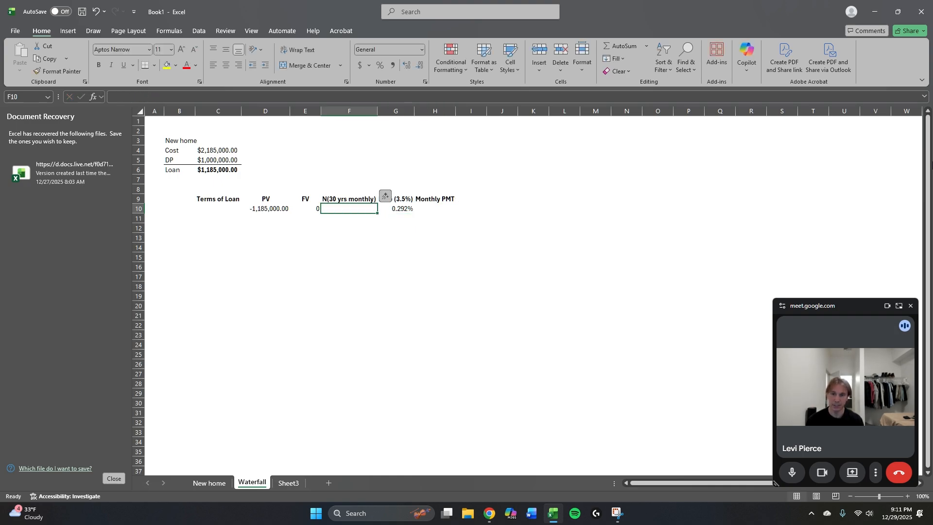
pyautogui.write('=30')
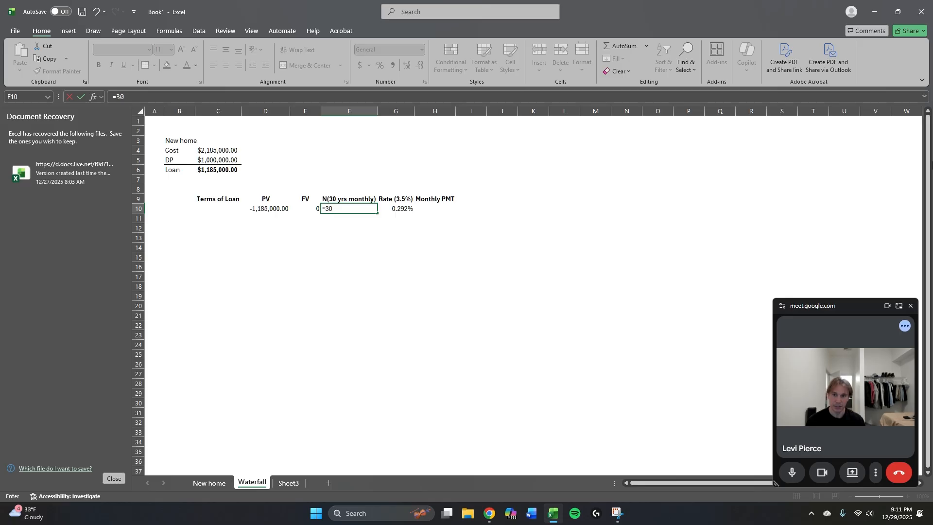
pyautogui.write('*12')
pyautogui.hotkey('ctrl', 'Return')
# Calculate the monthly payment in H10 with the formula =PMT(G10,F10,D10,E10).
pyautogui.press('Right')
pyautogui.press('Right')
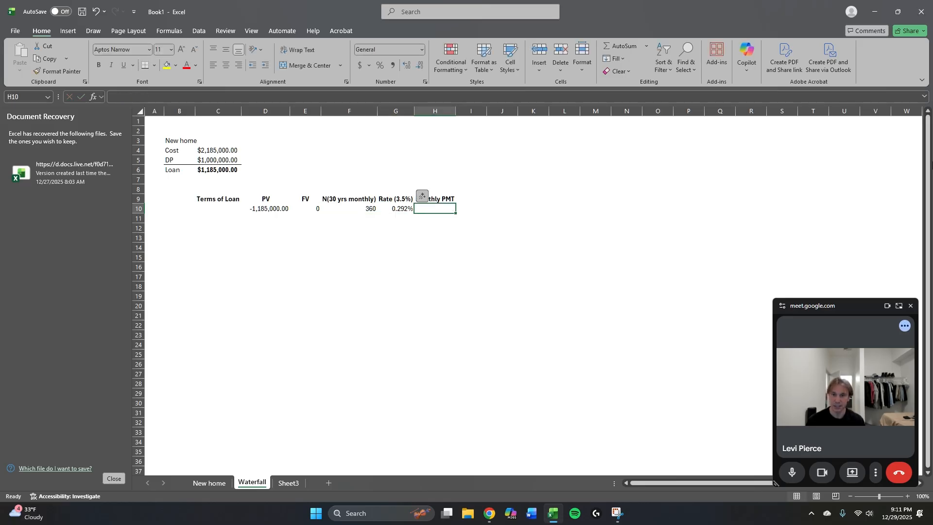
pyautogui.write('=')
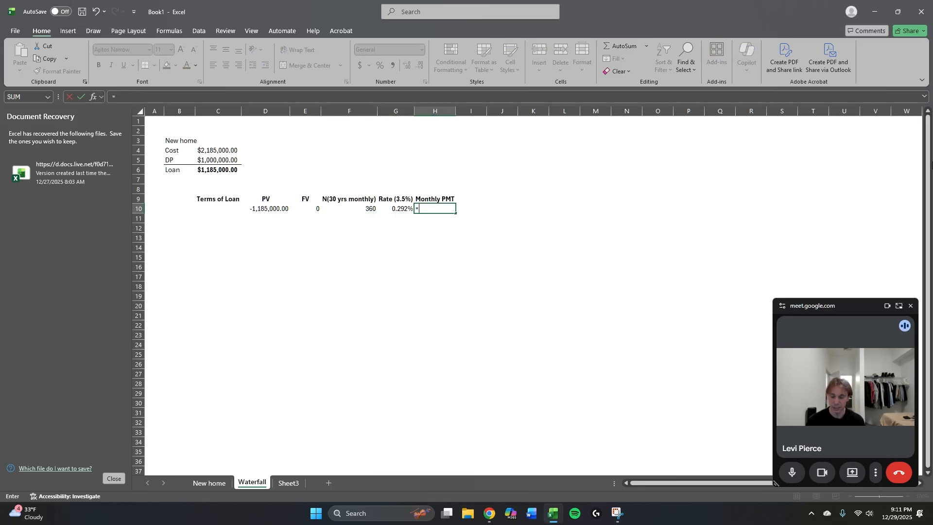
pyautogui.write('pmt')
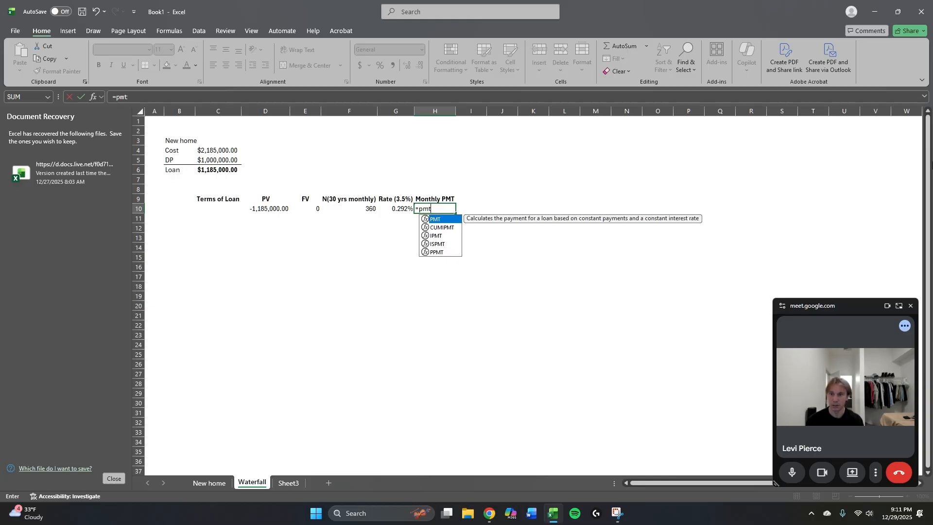
pyautogui.press('Tab')
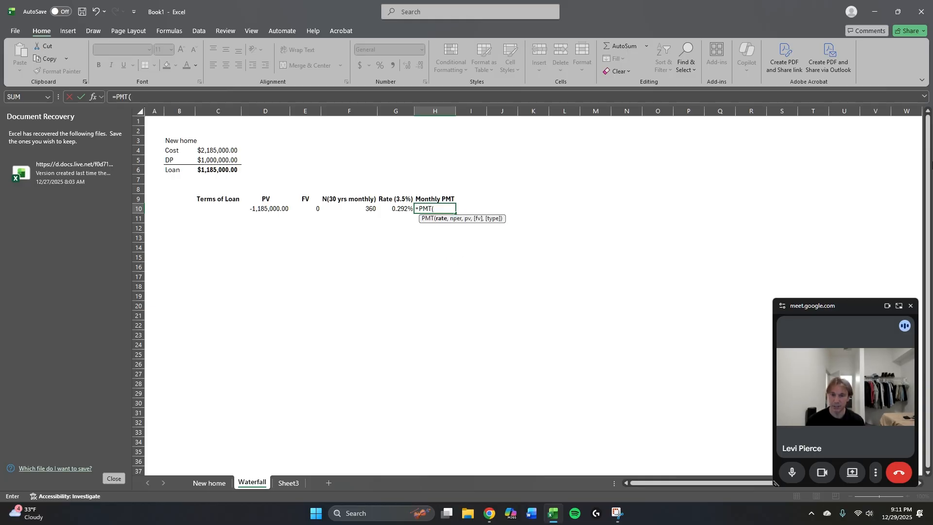
pyautogui.press('Left')
pyautogui.write('.')
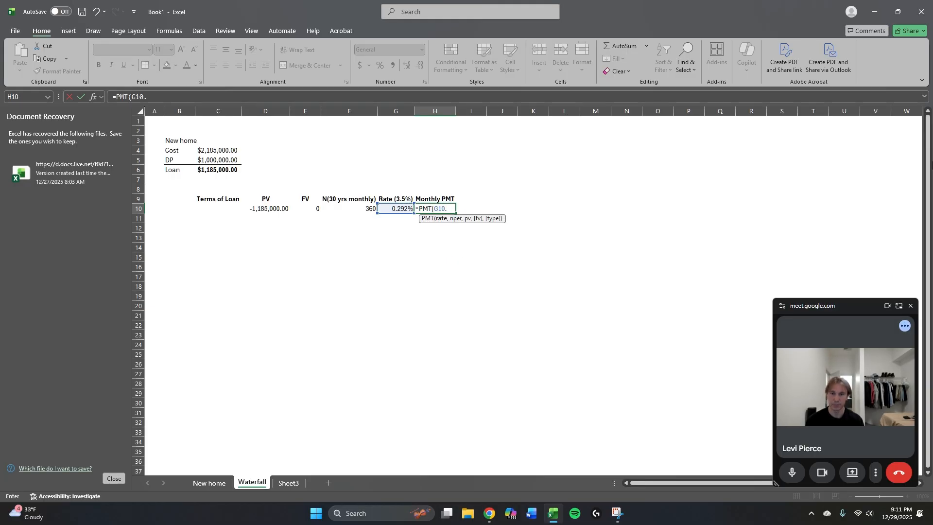
pyautogui.press('BackSpace')
pyautogui.write(',')
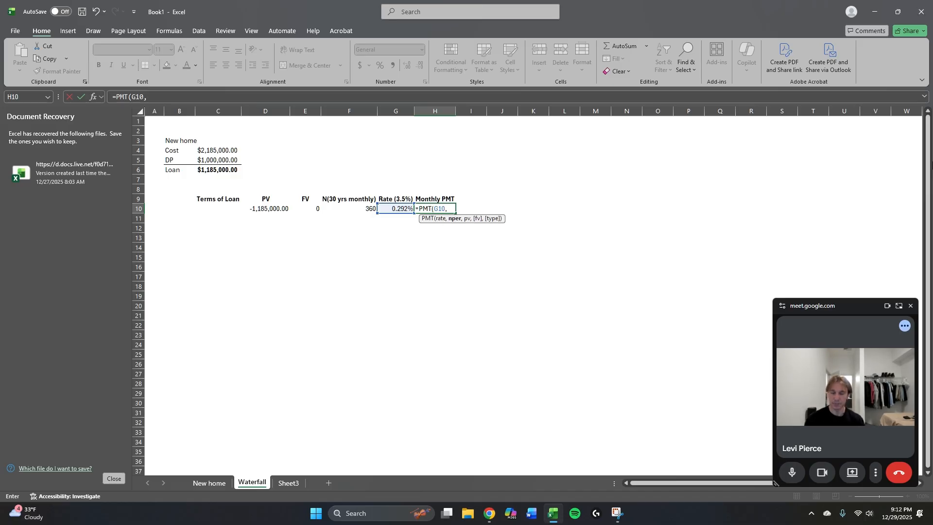
pyautogui.press('Left')
pyautogui.press('Left')
pyautogui.write(',')
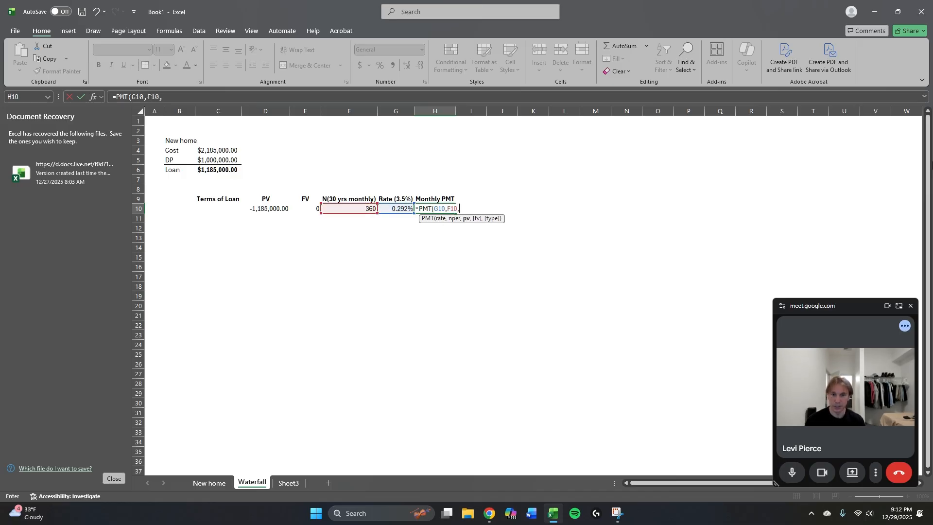
pyautogui.press('Left')
pyautogui.press('Left')
pyautogui.press('Left')
pyautogui.press('Left')
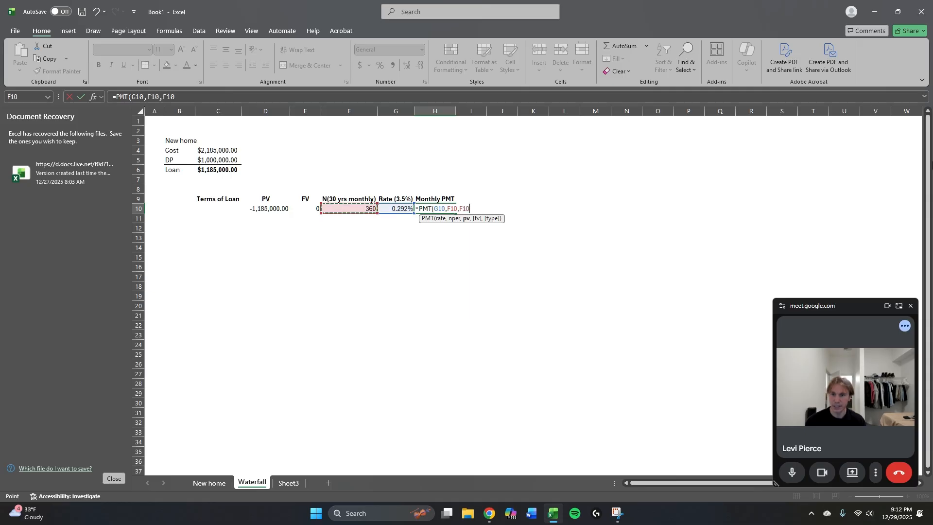
pyautogui.write(',')
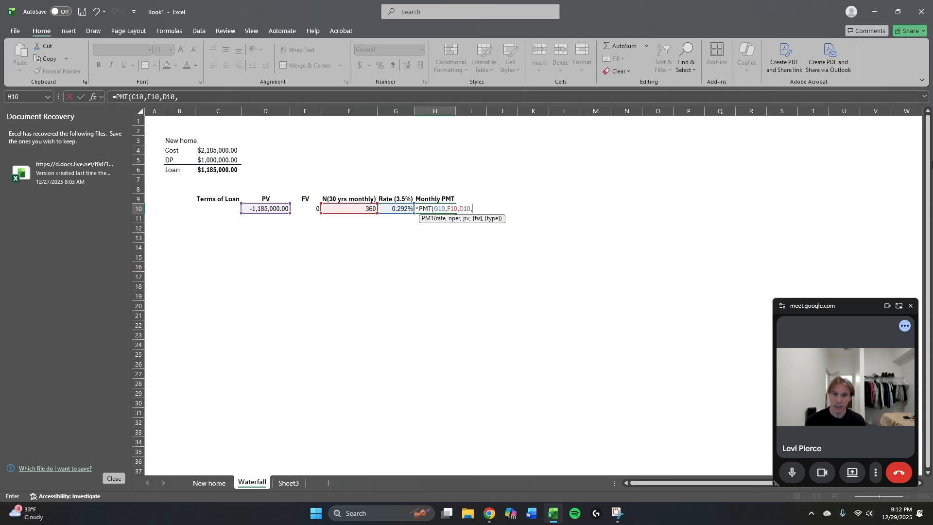
pyautogui.press('Left')
pyautogui.press('Left')
pyautogui.press('Left')
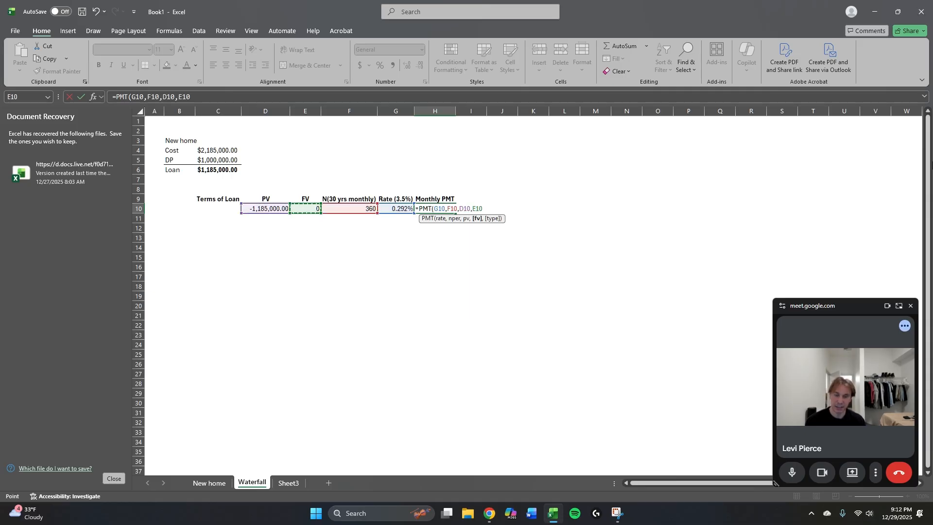
pyautogui.write(')')
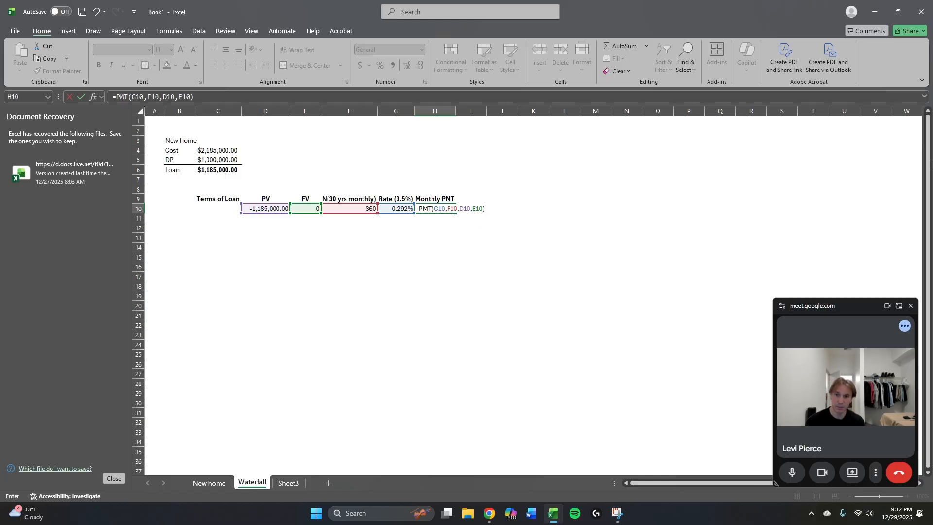
pyautogui.hotkey('ctrl', 'Return')
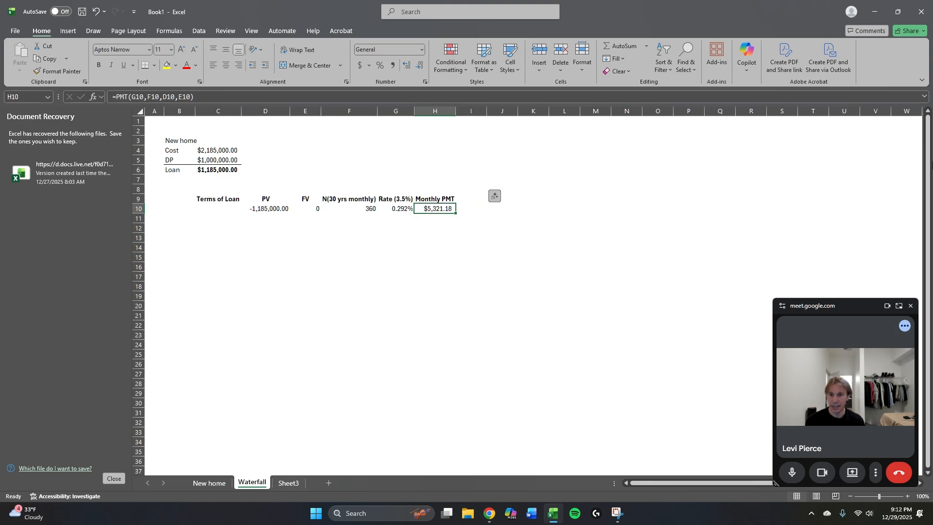
# Check the payment formula in H10 and make the cell bold.
pyautogui.press('F2')
pyautogui.press('Escape')
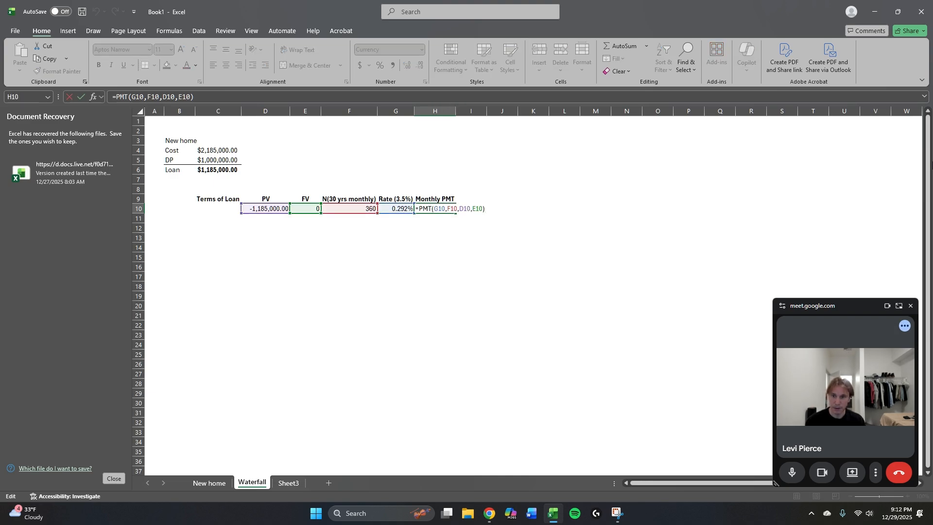
pyautogui.press('Escape')
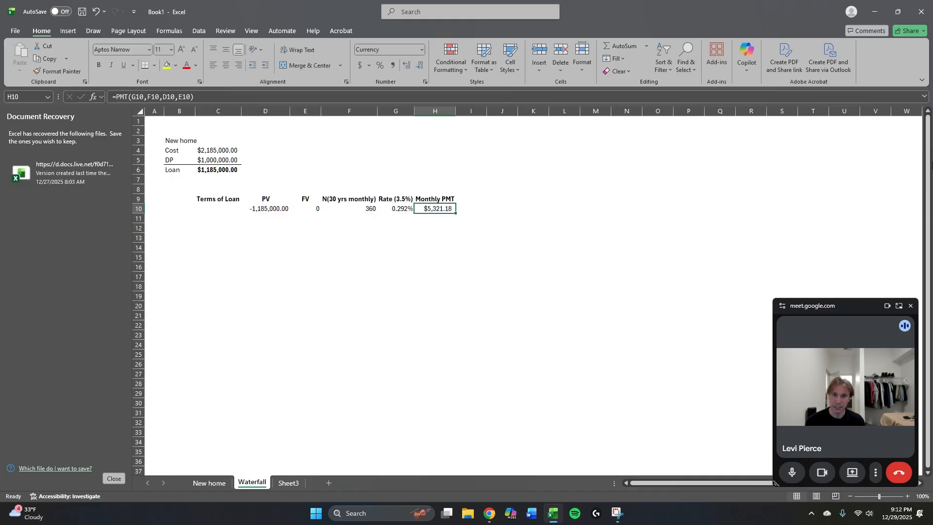
pyautogui.hotkey('ctrl', 'b')
pyautogui.press('Down')
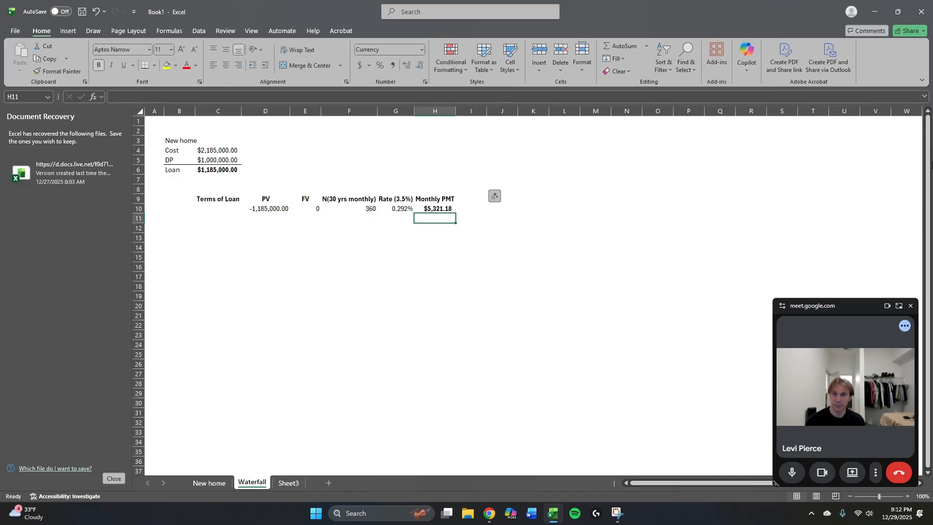
# Enter the label Month in C12.
pyautogui.press('Down')
pyautogui.press('Left')
pyautogui.press('Down')
pyautogui.press('Left')
pyautogui.press('Left')
pyautogui.press('Left')
pyautogui.press('Left')
pyautogui.press('Up')
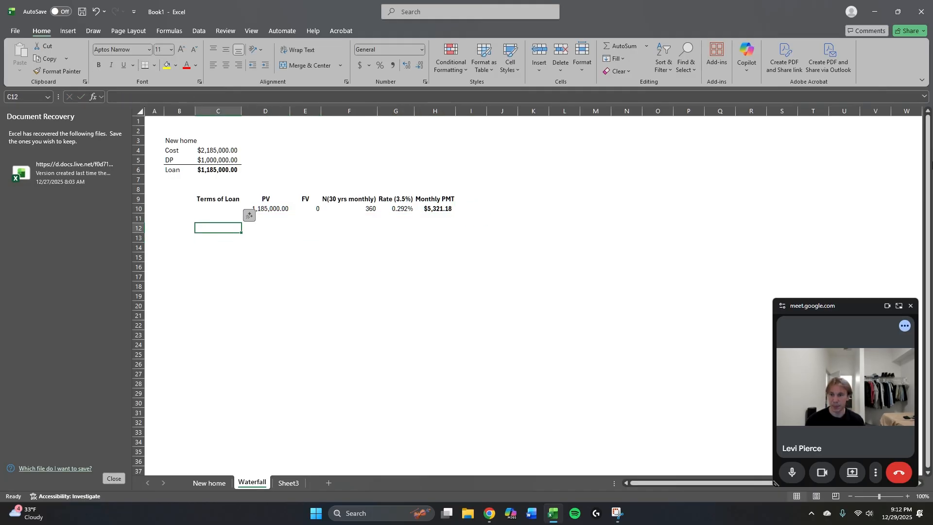
pyautogui.write('Mont')
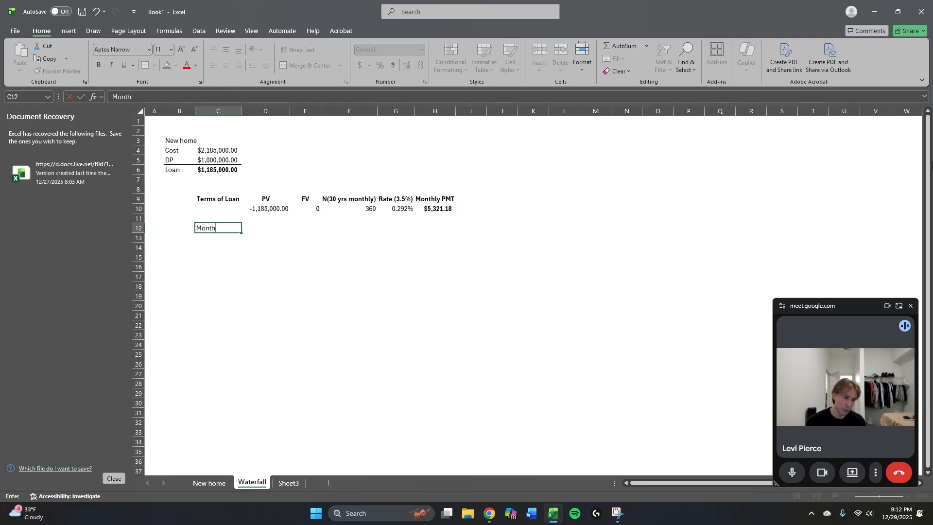
pyautogui.write('h')
pyautogui.press('Return')
# Move the Month label from C12 to C14.
pyautogui.press('Up')
pyautogui.press('Down')
pyautogui.press('Up')
pyautogui.hotkey('ctrl', 'c')
pyautogui.press('Down')
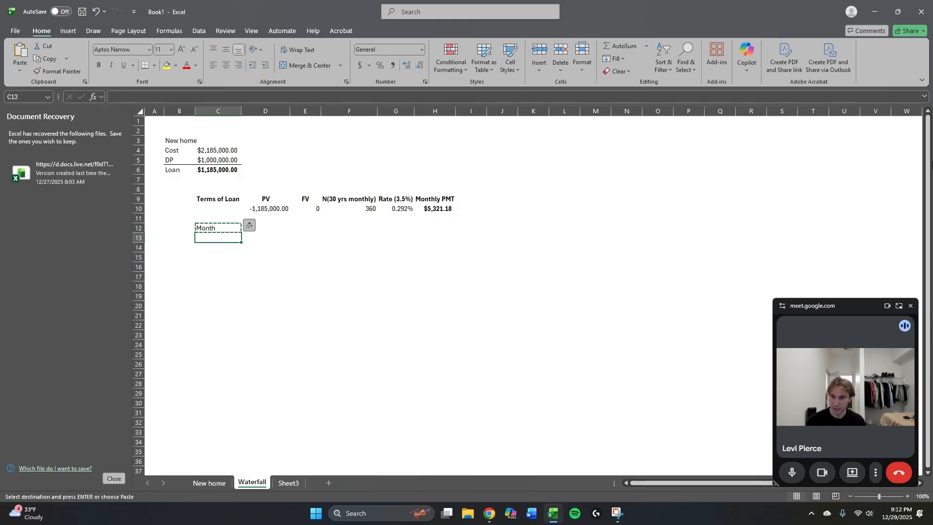
pyautogui.press('Down')
pyautogui.press('Return')
# Enter the title Waterfall in C13, directly above the Month label.
pyautogui.press('Up')
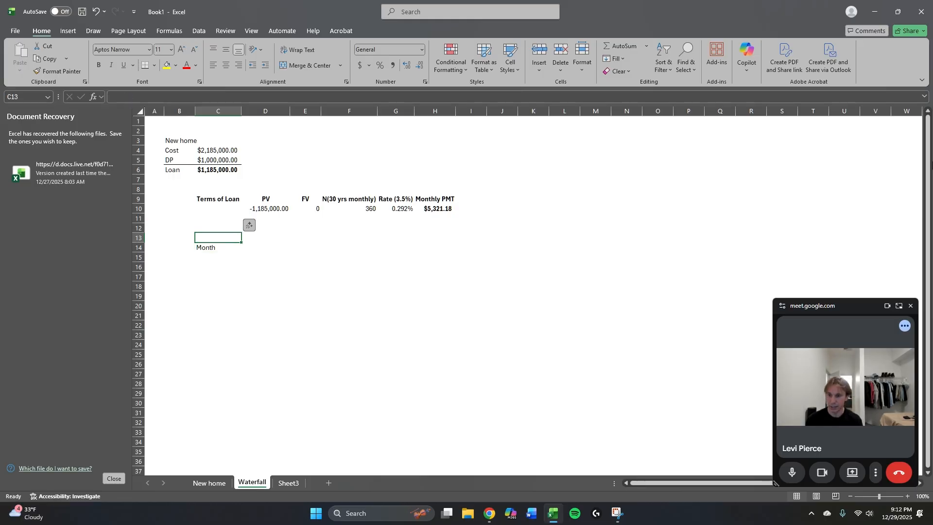
pyautogui.write('Water')
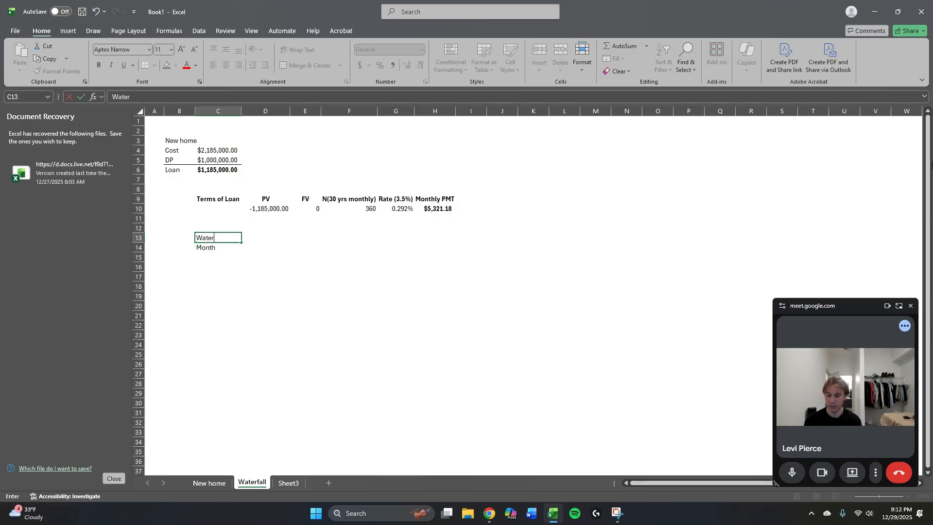
pyautogui.write('fall')
pyautogui.hotkey('ctrl', 'Return')
# Start the month numbering under Month with 1 in C15 and the formula =C15+1 in C16.
pyautogui.press('Down')
pyautogui.press('Down')
pyautogui.press('Up')
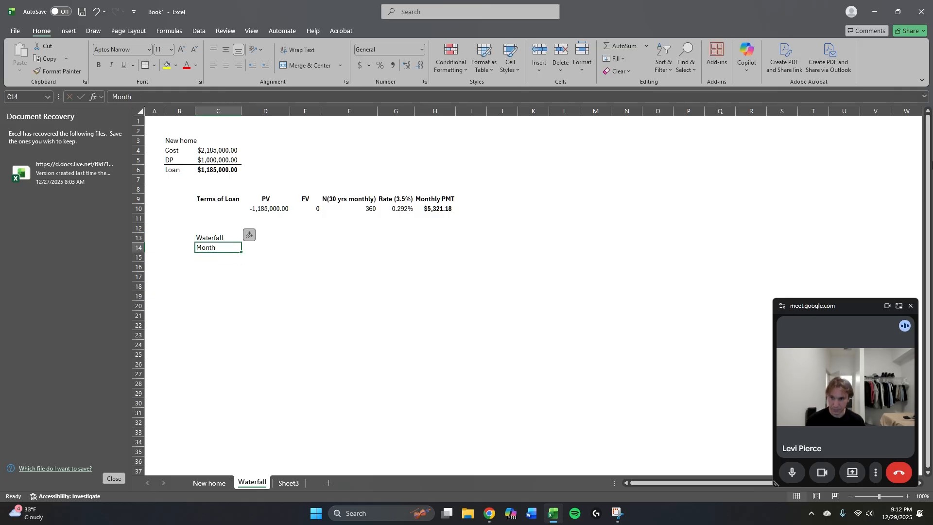
pyautogui.press('Down')
pyautogui.write('1')
pyautogui.press('Return')
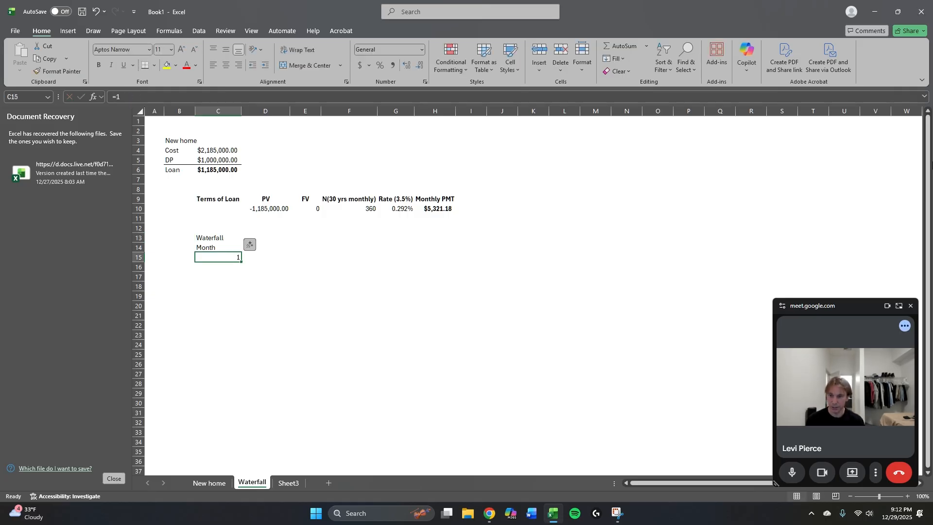
pyautogui.write('=')
pyautogui.press('Up')
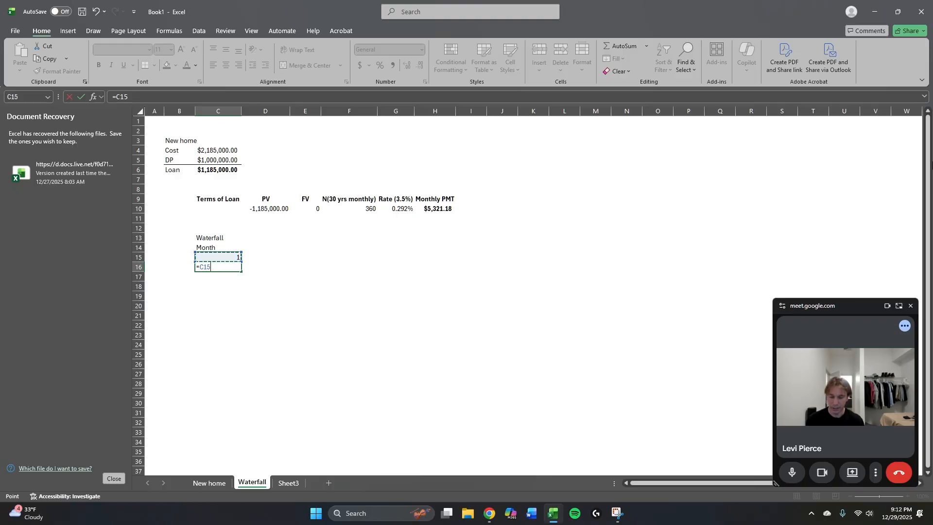
pyautogui.write('+1')
pyautogui.hotkey('ctrl', 'Return')
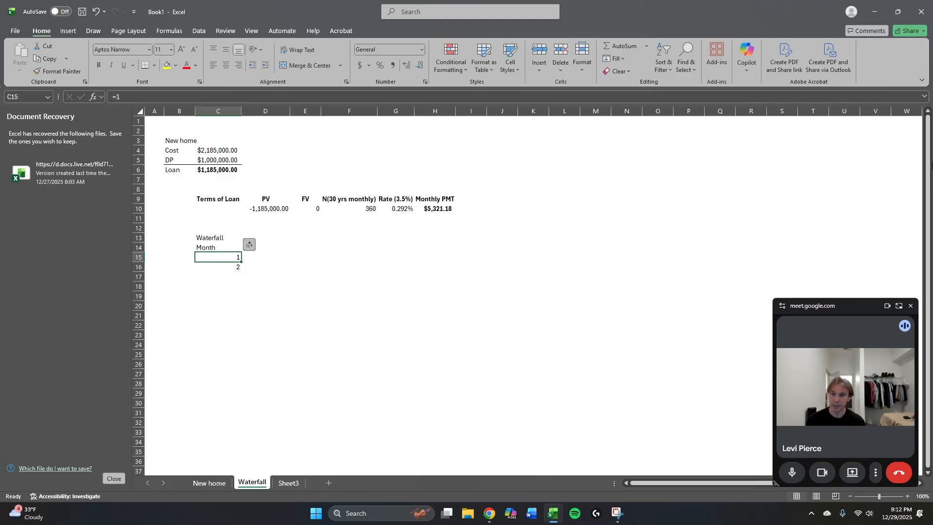
# Fill the month numbering down column C to month 360 in C374.
pyautogui.hotkey('shift', 'Down')
pyautogui.moveTo(218, 277); pyautogui.dragTo(241, 427)
pyautogui.press('Down')
pyautogui.press('Down')
pyautogui.press('Down')
pyautogui.hotkey('ctrl', 'Down')
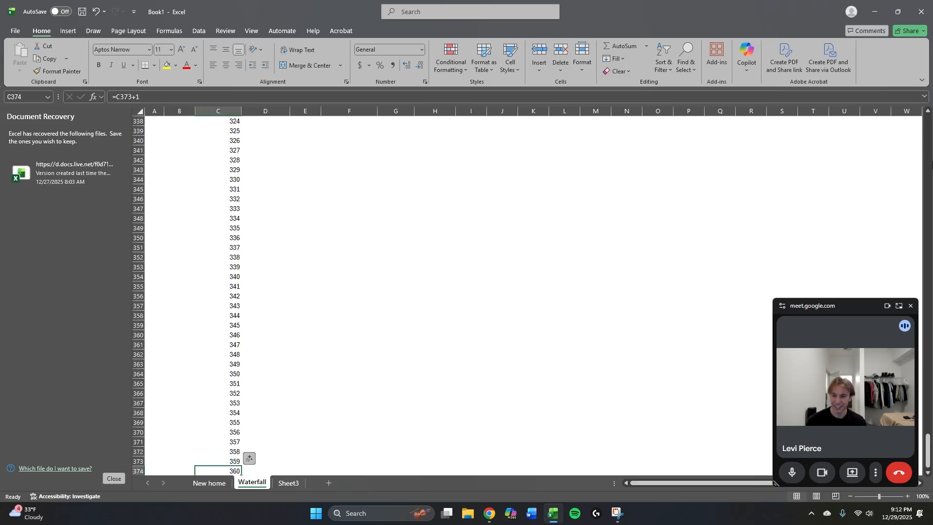
pyautogui.hotkey('ctrl', 'Up')
pyautogui.hotkey('ctrl', 'Down')
pyautogui.press('Down')
pyautogui.write('1')
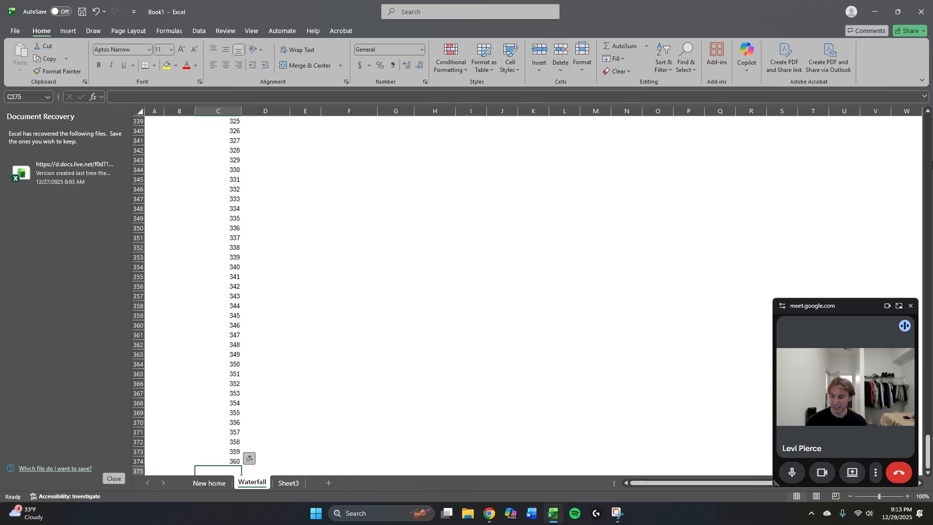
pyautogui.press('Tab')
pyautogui.press('Left')
pyautogui.hotkey('shift', 'Right')
pyautogui.hotkey('shift', 'Right')
pyautogui.hotkey('shift', 'Right')
pyautogui.hotkey('shift', 'Right')
pyautogui.hotkey('shift', 'Right')
pyautogui.hotkey('shift', 'Right')
pyautogui.hotkey('shift', 'Right')
pyautogui.hotkey('shift', 'Right')
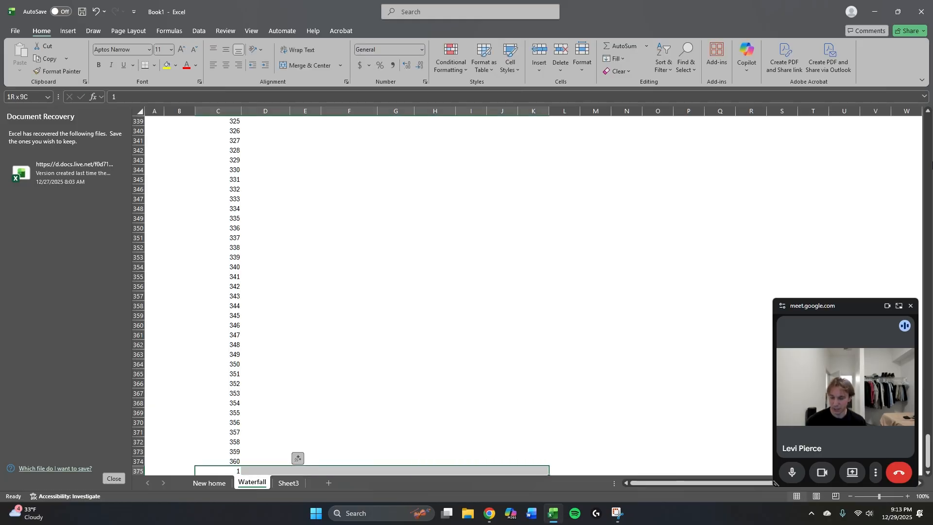
pyautogui.write('R')
pyautogui.press('Right')
pyautogui.press('Left')
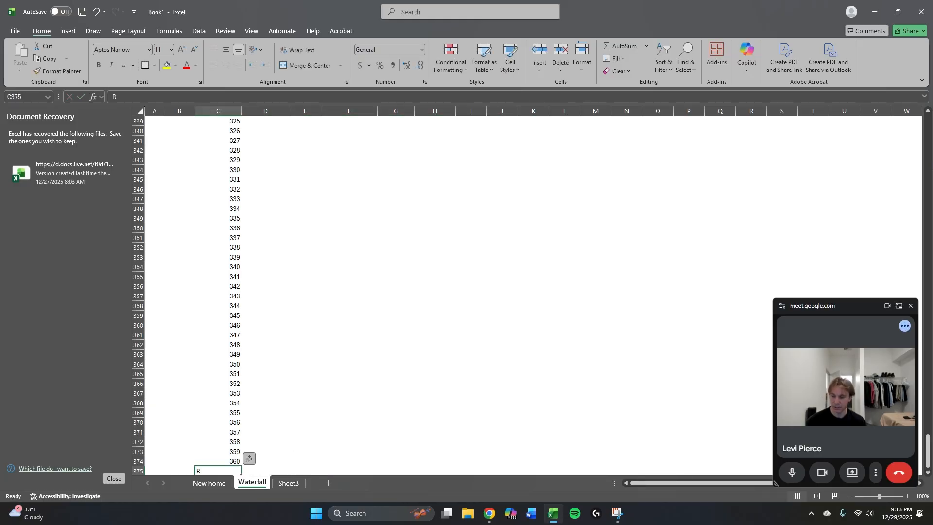
# Enter 1 in C375 below the last month and fill it right across to M375.
pyautogui.write('1')
pyautogui.press('Right')
pyautogui.press('Left')
pyautogui.hotkey('shift', 'Right')
pyautogui.hotkey('shift', 'Right')
pyautogui.hotkey('shift', 'Right')
pyautogui.hotkey('shift', 'Right')
pyautogui.hotkey('shift', 'Right')
pyautogui.hotkey('shift', 'Right')
pyautogui.hotkey('shift', 'Right')
pyautogui.hotkey('shift', 'Right')
pyautogui.hotkey('shift', 'Right')
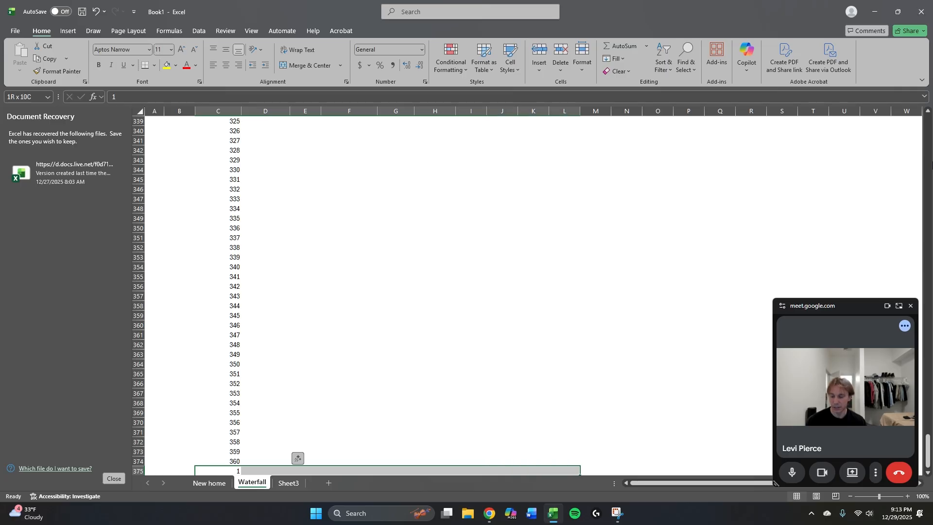
pyautogui.hotkey('shift', 'Right')
pyautogui.hotkey('ctrl', 'r')
# Enter the heading PMT in D14, next to the Month label.
pyautogui.press('Up')
pyautogui.press('Up')
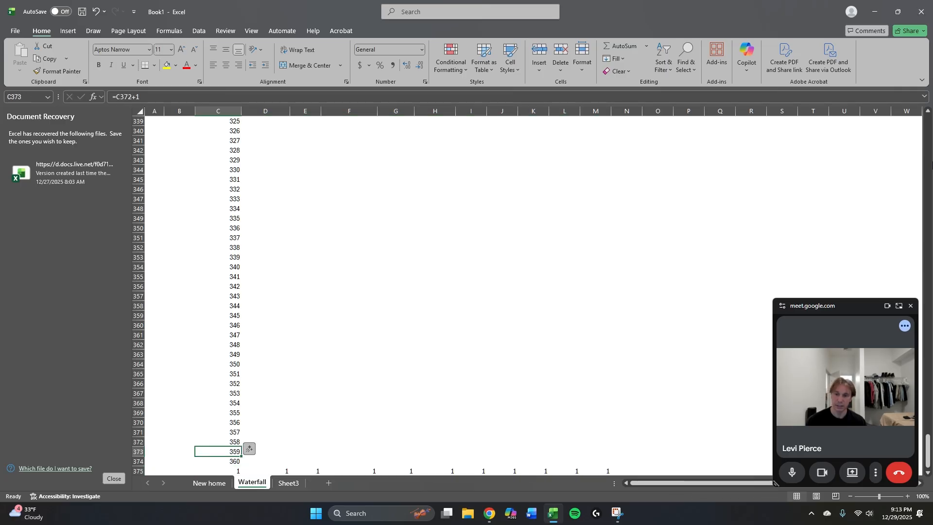
pyautogui.hotkey('ctrl', 'Up')
pyautogui.press('Right')
pyautogui.hotkey('ctrl', 'Up')
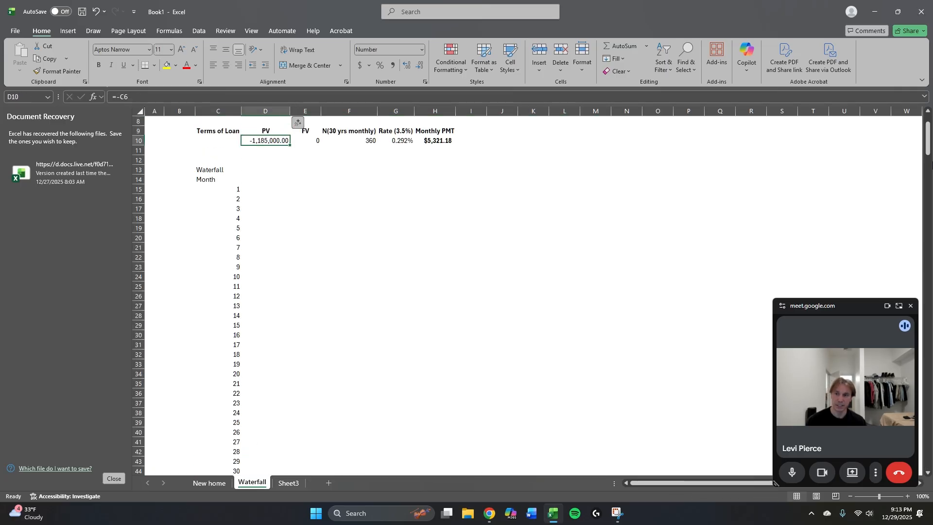
pyautogui.press('Down')
pyautogui.press('Down')
pyautogui.press('Down')
pyautogui.press('Down')
pyautogui.write('PM')
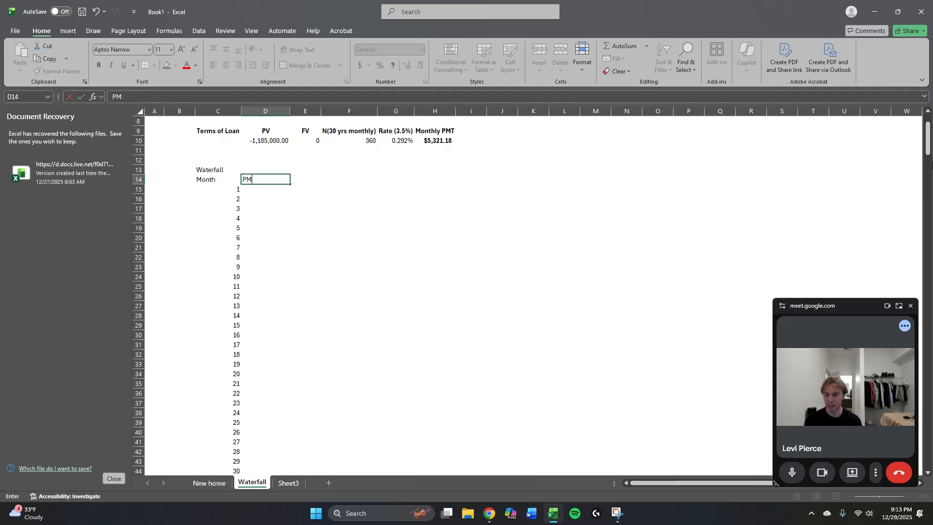
pyautogui.write('T')
pyautogui.press('Return')
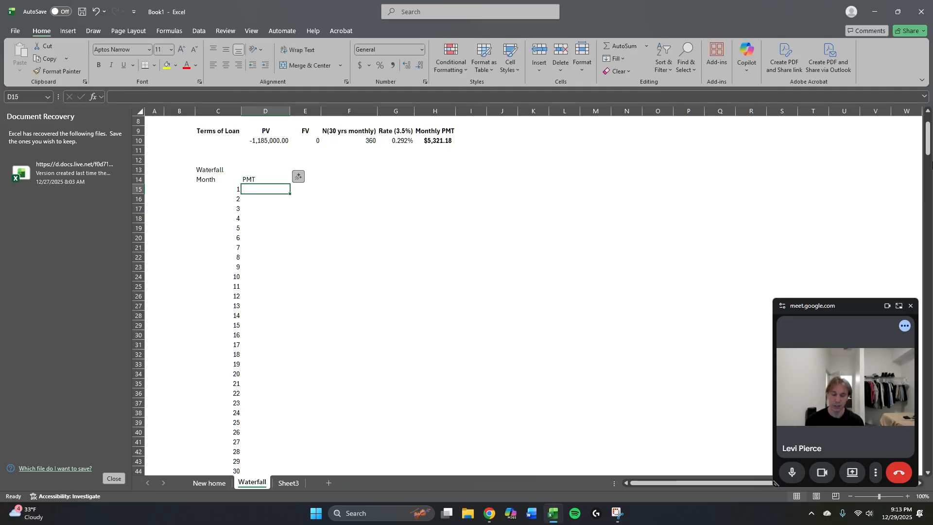
# Link month 1's payment in D15 to the monthly payment with the absolute reference =$H$10.
pyautogui.write('=')
pyautogui.press('Up')
pyautogui.press('Up')
pyautogui.press('Up')
pyautogui.press('Right')
pyautogui.press('Right')
pyautogui.press('Right')
pyautogui.press('Up')
pyautogui.press('Up')
pyautogui.press('Right')
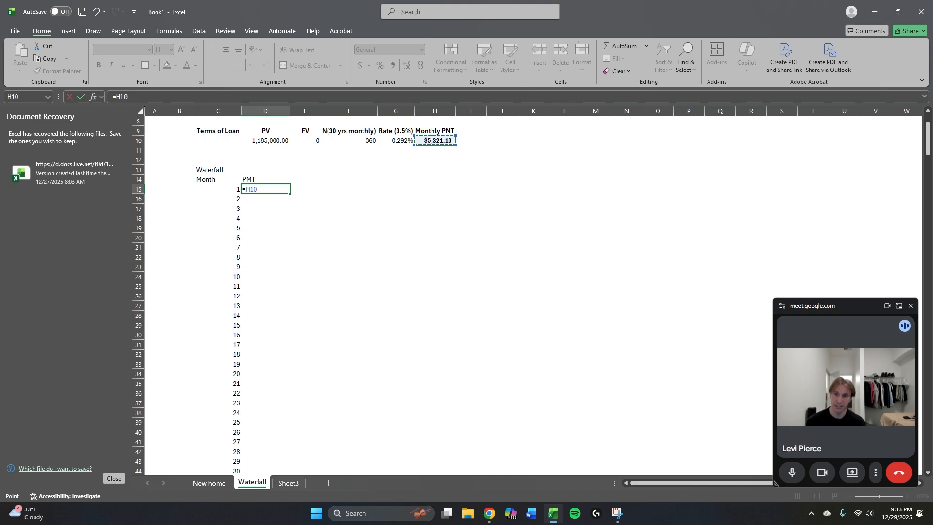
pyautogui.press('F4')
pyautogui.hotkey('ctrl', 'Return')
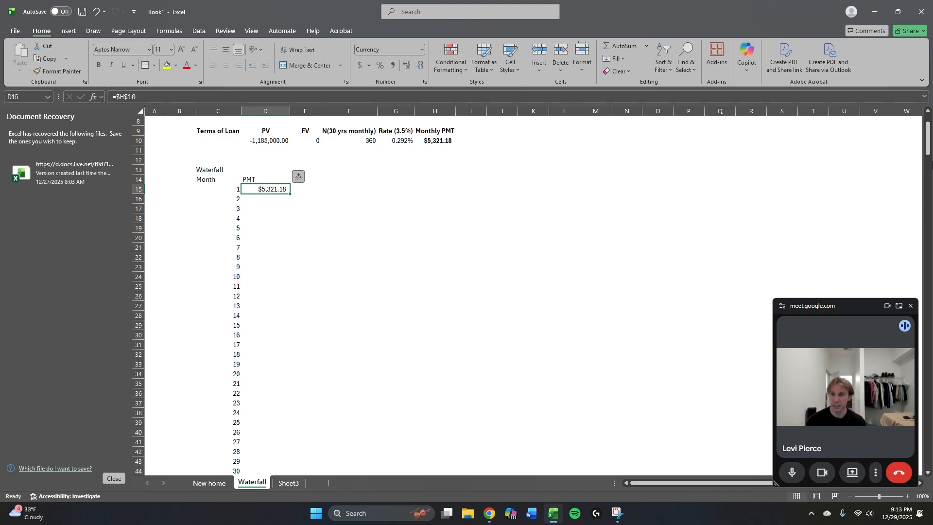
# Fill the month 1 payment formula in D15 down the PMT column to the bottom of the schedule.
pyautogui.hotkey('ctrl', 'shift', 'Down')
pyautogui.hotkey('ctrl', 'd')
pyautogui.press('Right')
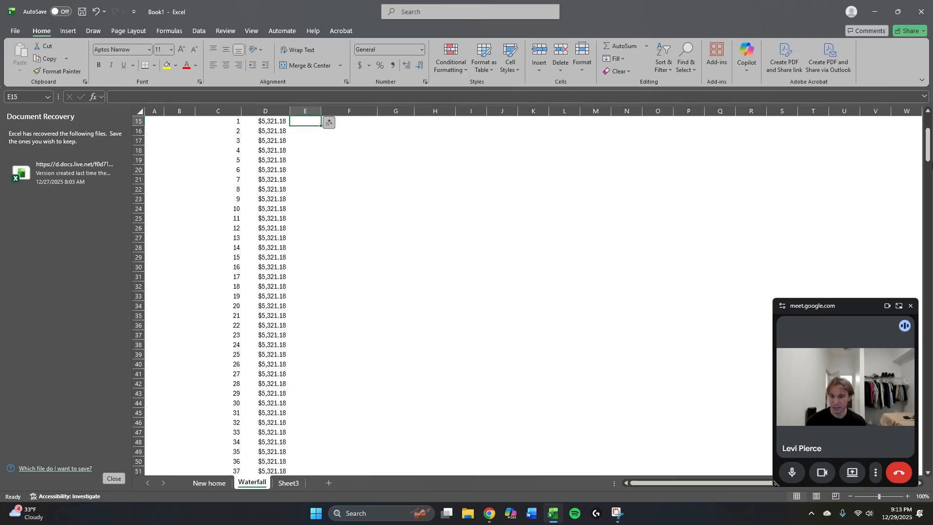
# Enter the heading Monthly Interest PMT in E14, next to the PMT heading.
pyautogui.scroll(1, 210, 295)
pyautogui.press('Up')
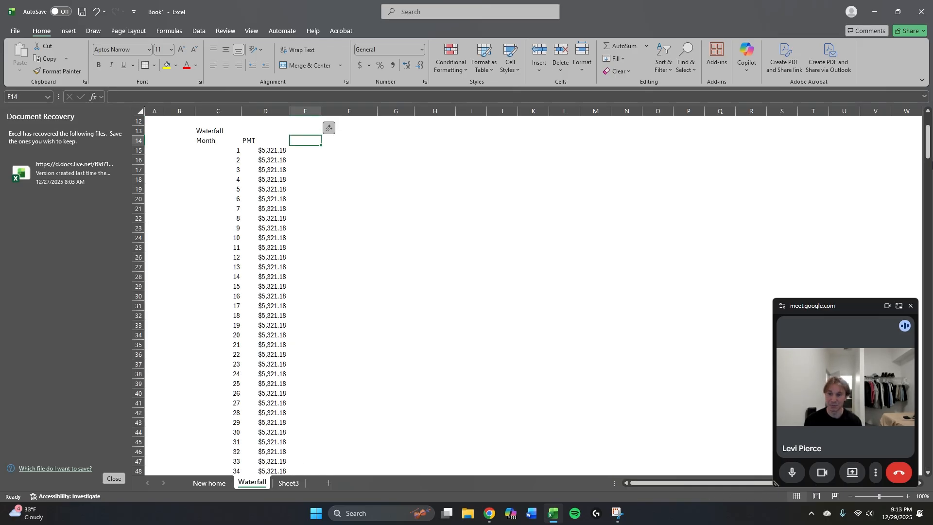
pyautogui.write('Interest')
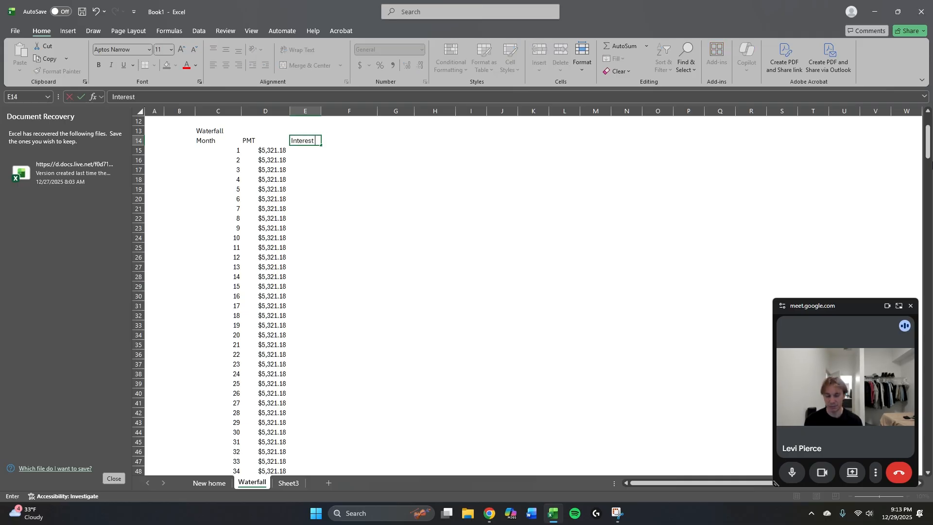
pyautogui.hotkey('ctrl', 'Return')
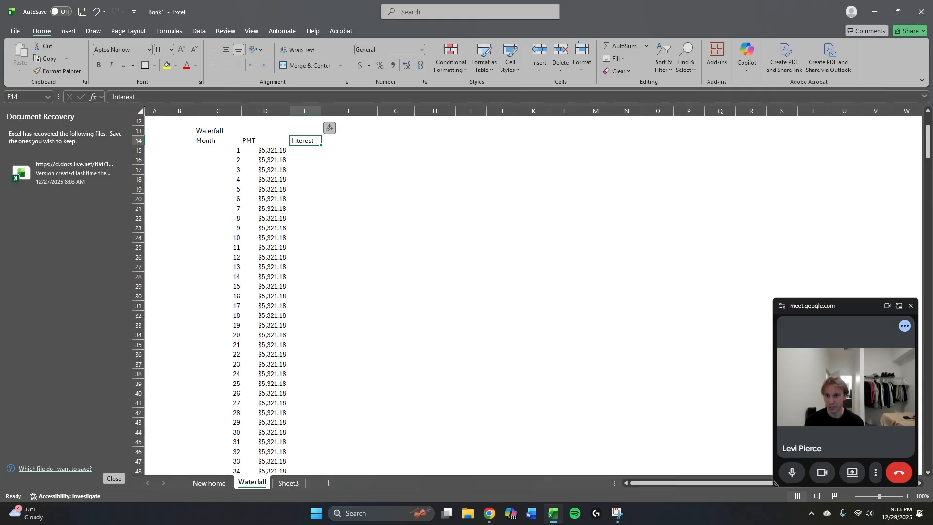
pyautogui.press('F2')
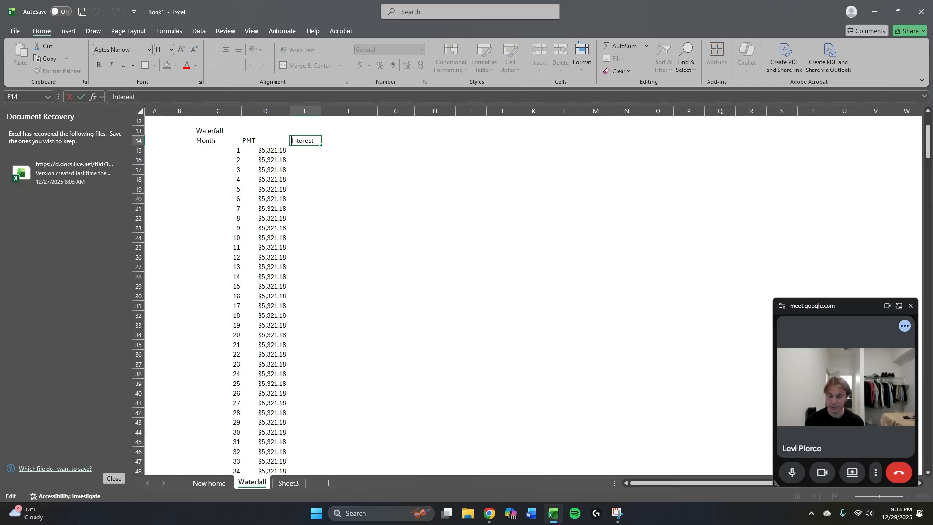
pyautogui.write('Monthl')
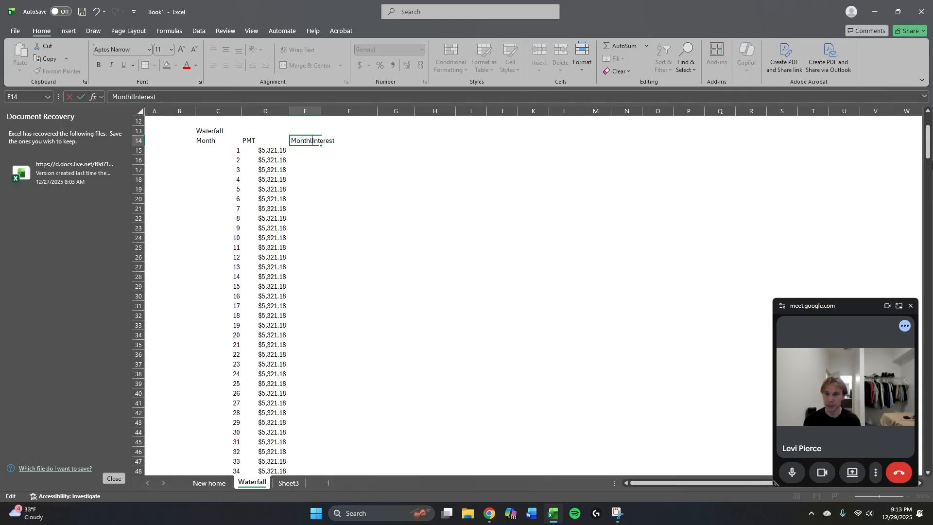
pyautogui.write('y Interest PMT')
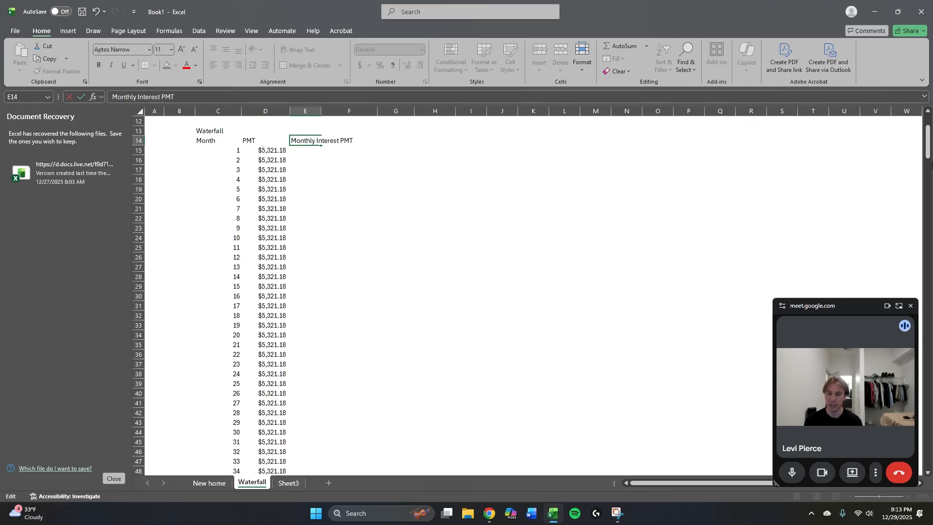
pyautogui.press('Return')
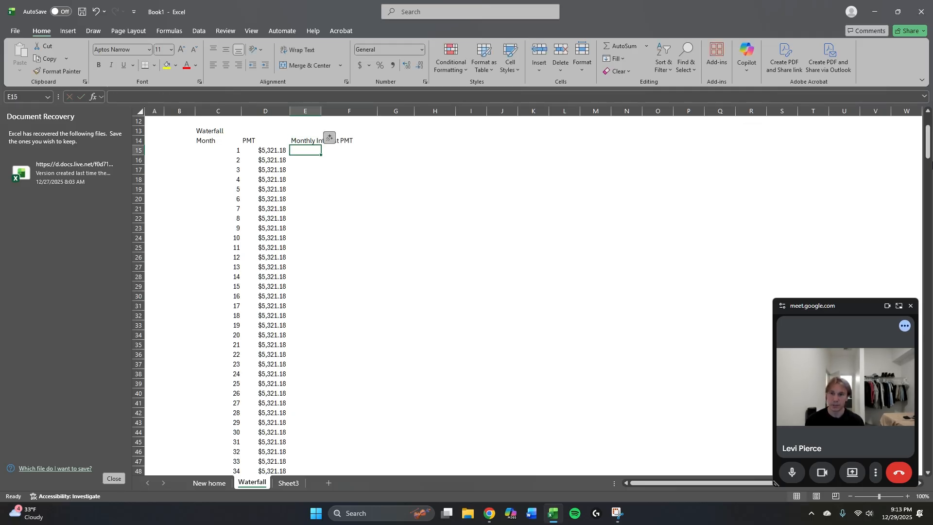
# Calculate month 1's interest in E15 as the loan amount times the monthly rate with =C6*G10.
pyautogui.press('Up')
pyautogui.press('Up')
pyautogui.press('Up')
pyautogui.press('Up')
pyautogui.press('Up')
pyautogui.press('Up')
pyautogui.press('Up')
pyautogui.press('Up')
pyautogui.press('Up')
pyautogui.press('Up')
pyautogui.press('Up')
pyautogui.press('Up')
pyautogui.press('Up')
pyautogui.press('Up')
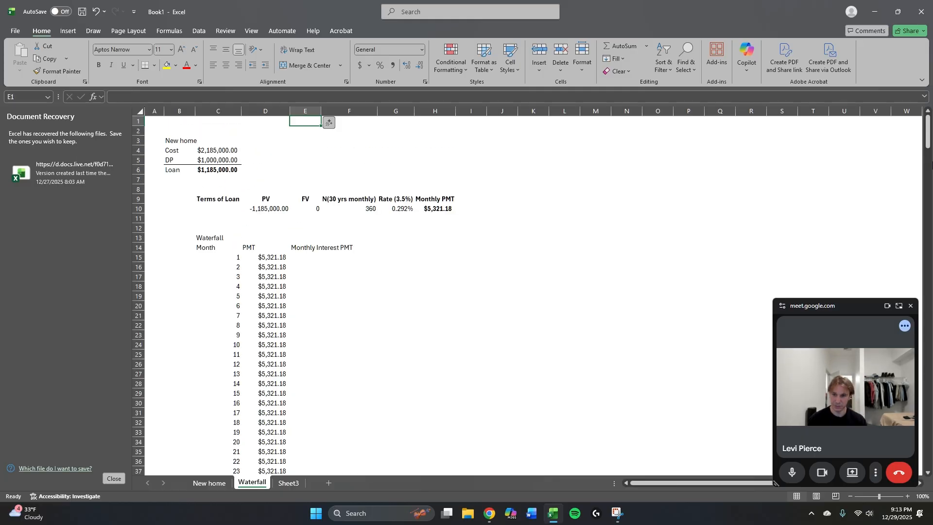
pyautogui.press('Down')
pyautogui.press('Down')
pyautogui.press('Down')
pyautogui.press('Down')
pyautogui.press('Down')
pyautogui.press('Down')
pyautogui.press('Down')
pyautogui.press('Down')
pyautogui.press('Down')
pyautogui.press('Down')
pyautogui.press('Down')
pyautogui.press('Down')
pyautogui.press('Down')
pyautogui.press('Down')
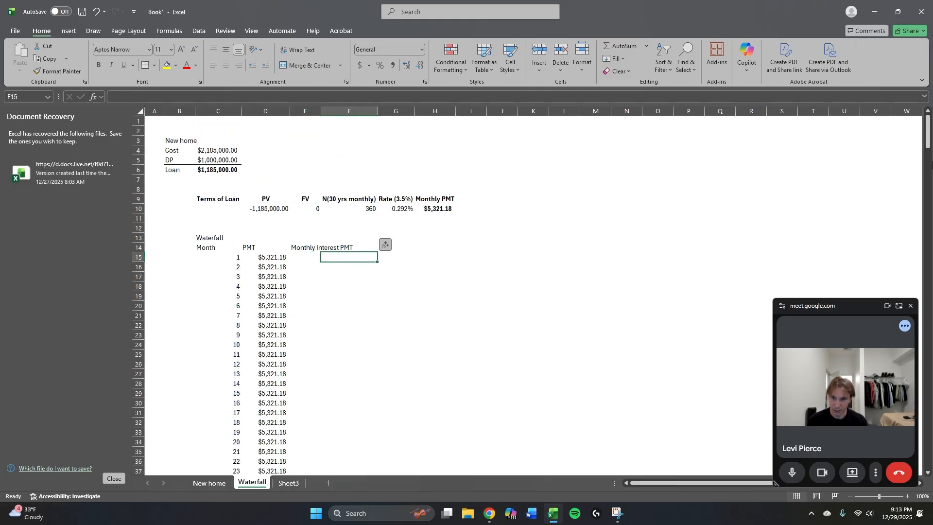
pyautogui.write('=')
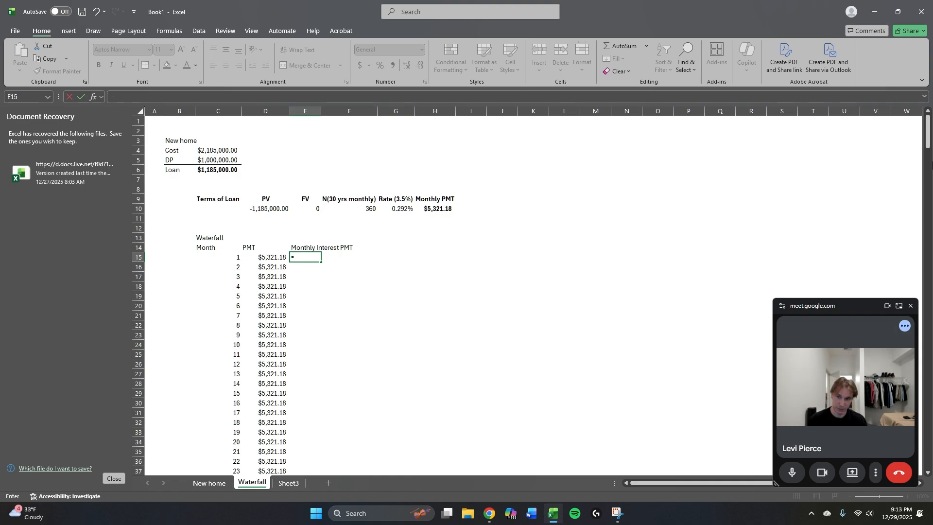
pyautogui.press('Up')
pyautogui.press('Left')
pyautogui.press('Left')
pyautogui.press('Up')
pyautogui.press('Up')
pyautogui.press('Up')
pyautogui.press('Up')
pyautogui.press('Up')
pyautogui.press('Up')
pyautogui.press('Up')
pyautogui.press('Up')
pyautogui.press('Up')
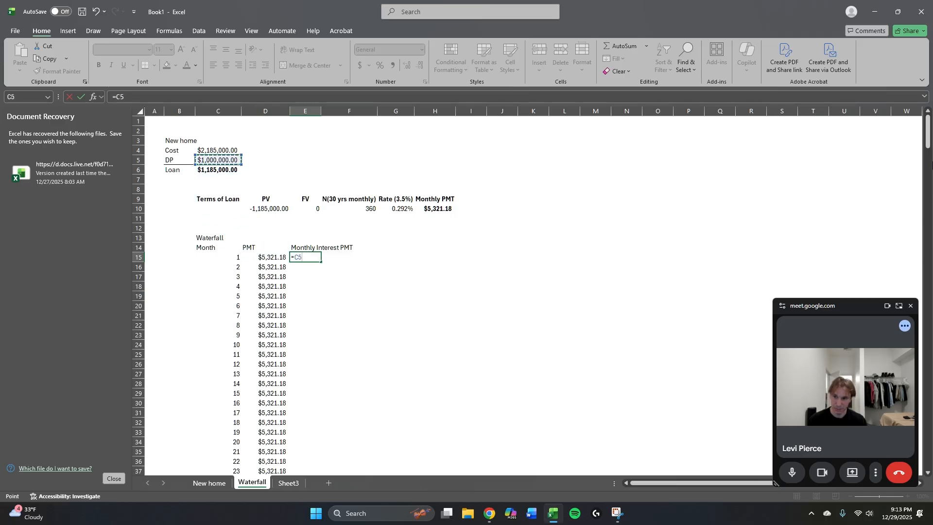
pyautogui.press('Down')
pyautogui.write('*')
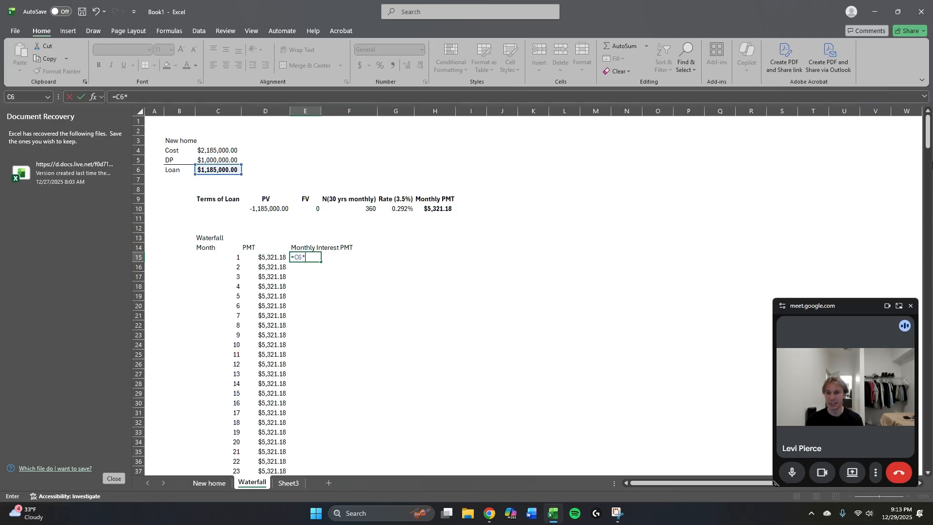
pyautogui.press('Right')
pyautogui.press('Right')
pyautogui.press('Down')
pyautogui.press('Down')
pyautogui.press('Up')
pyautogui.press('Up')
pyautogui.press('Up')
pyautogui.press('Up')
pyautogui.press('Up')
pyautogui.press('Up')
pyautogui.press('Up')
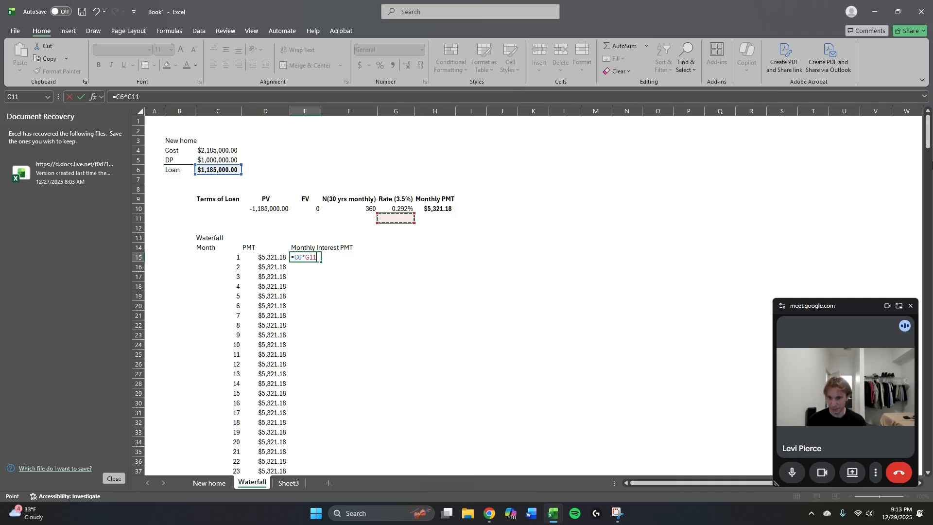
pyautogui.hotkey('ctrl', 'Return')
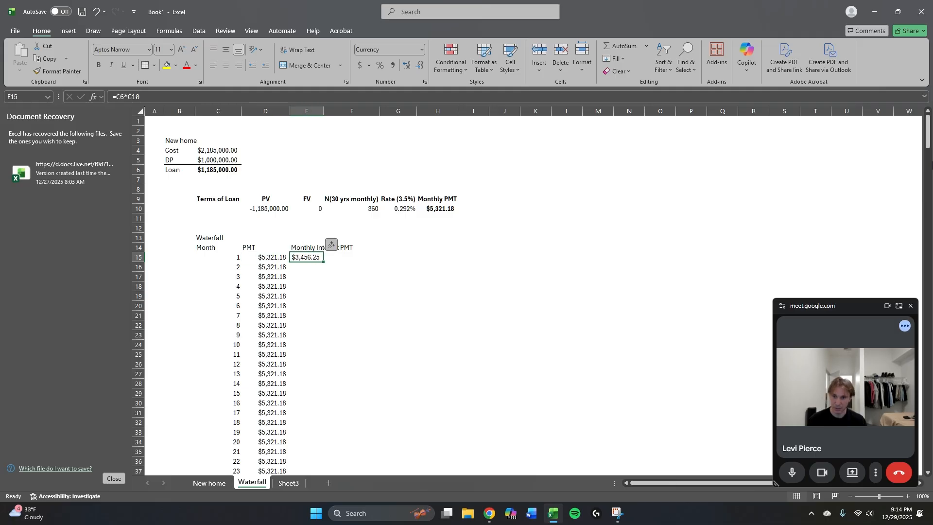
# AutoFit column E to the width of its Monthly Interest PMT heading.
pyautogui.press('Right')
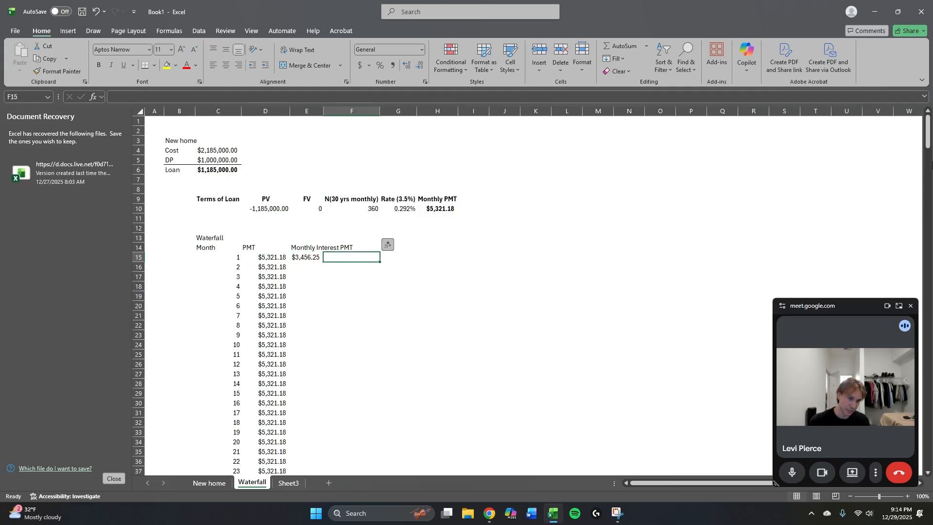
pyautogui.press('Left')
pyautogui.press('Right')
pyautogui.press('Up')
pyautogui.press('Left')
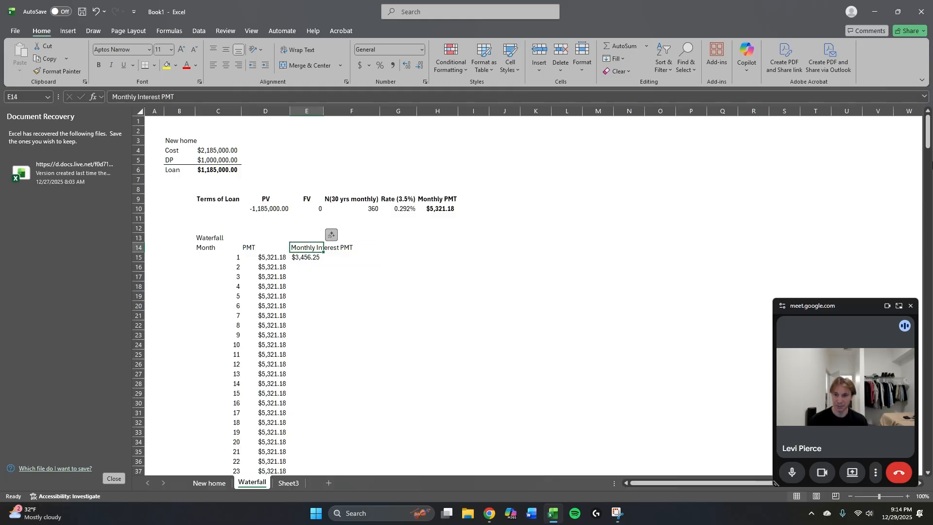
pyautogui.hotkey('alt', 'h')
pyautogui.press('o')
pyautogui.press('i')
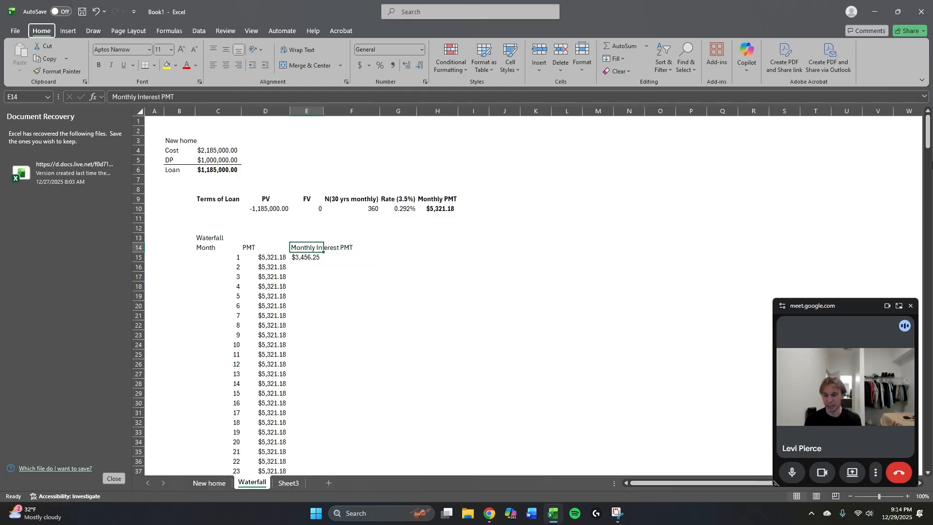
# Enter the heading Monthly Principal PMT in F14, next to the interest heading.
pyautogui.press('Right')
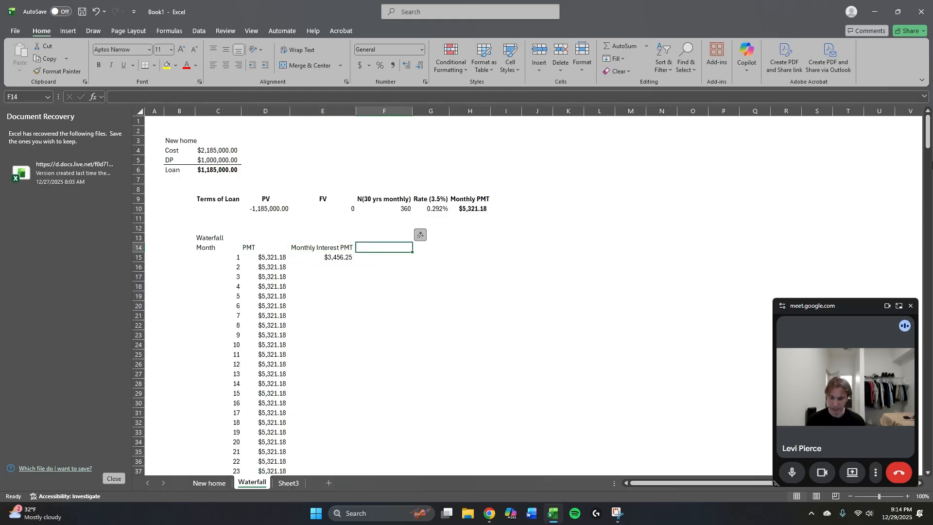
pyautogui.write('Mo')
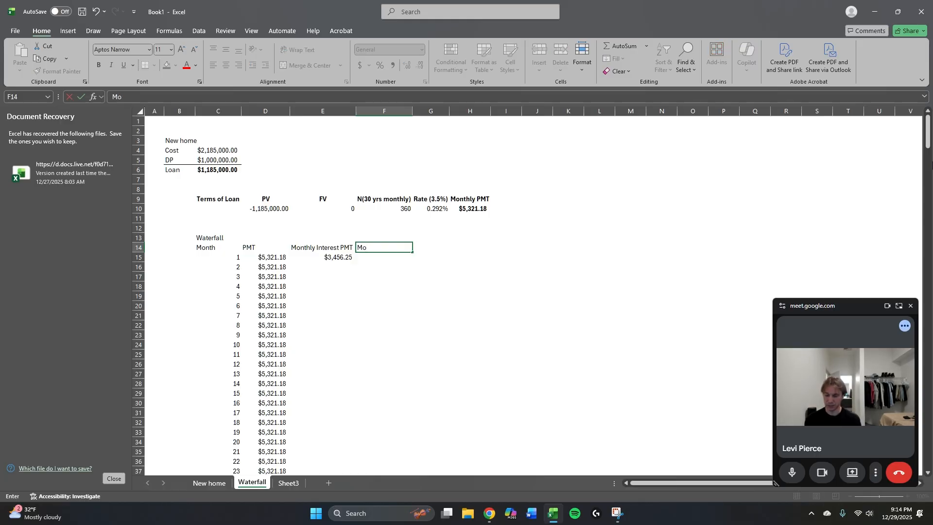
pyautogui.write('nthly Prin')
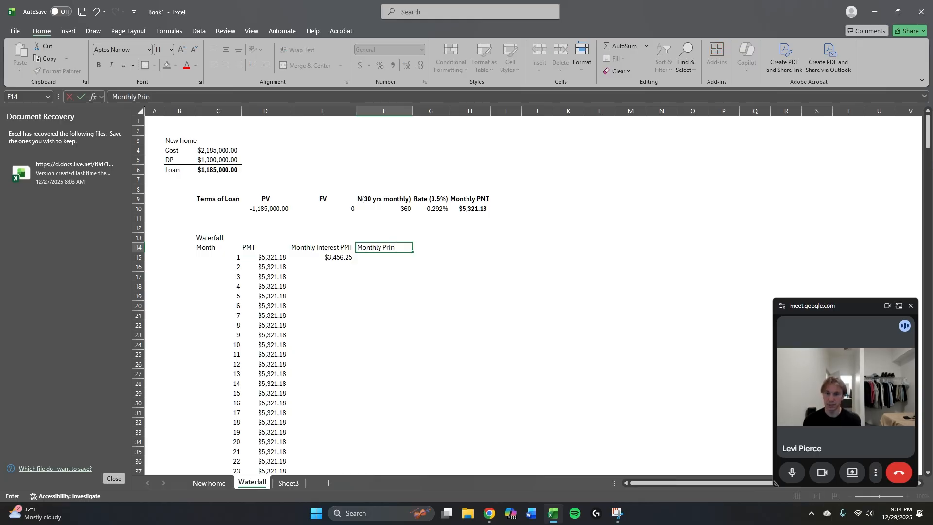
pyautogui.write('cipal PMT')
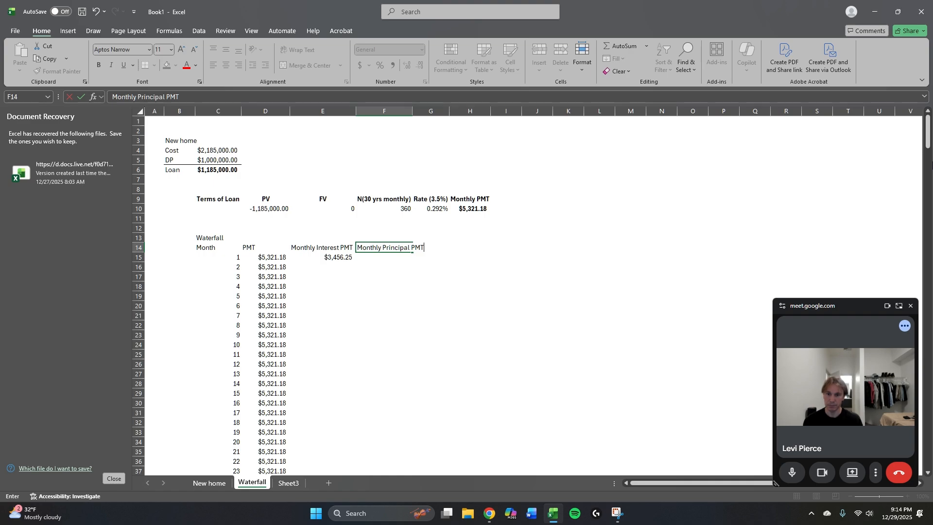
pyautogui.press('Return')
# Calculate month 1's principal payment in F15 as payment minus interest with =D15-E15.
pyautogui.write('=')
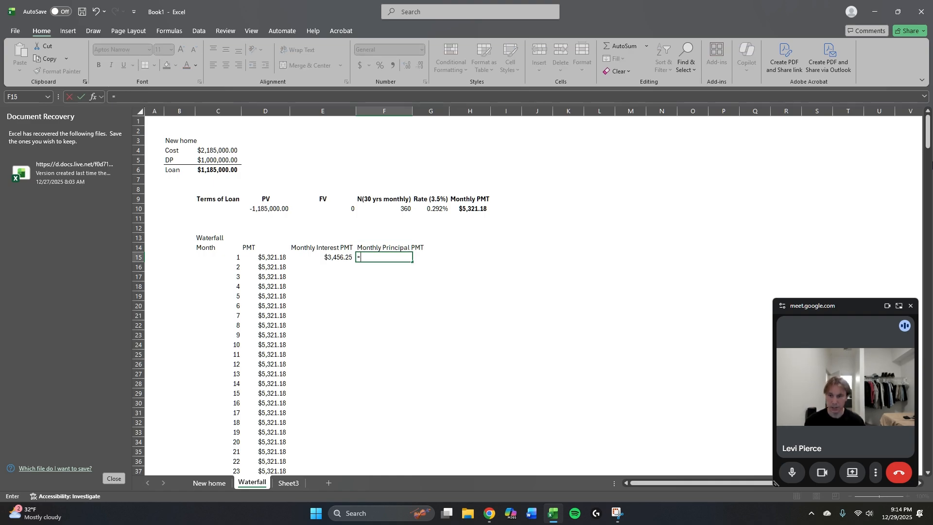
pyautogui.press('Left')
pyautogui.press('Left')
pyautogui.write('-')
pyautogui.press('Left')
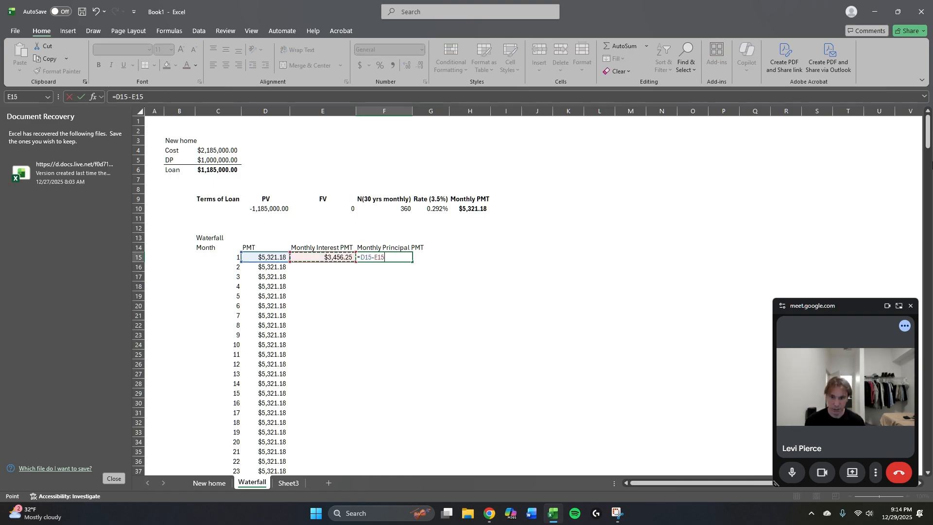
pyautogui.press('Tab')
# AutoFit column F to the width of its Monthly Principal PMT heading.
pyautogui.press('Left')
pyautogui.press('Up')
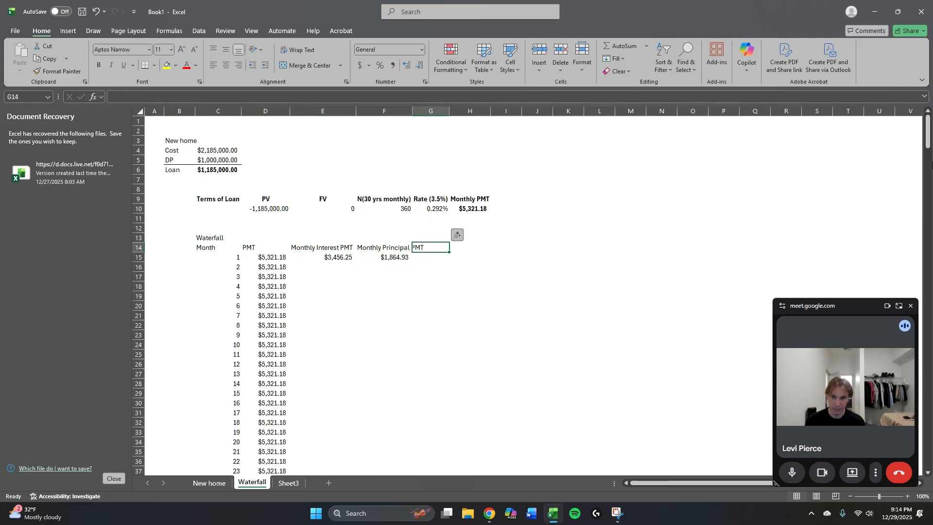
pyautogui.hotkey('alt', 'h')
pyautogui.press('o')
pyautogui.press('i')
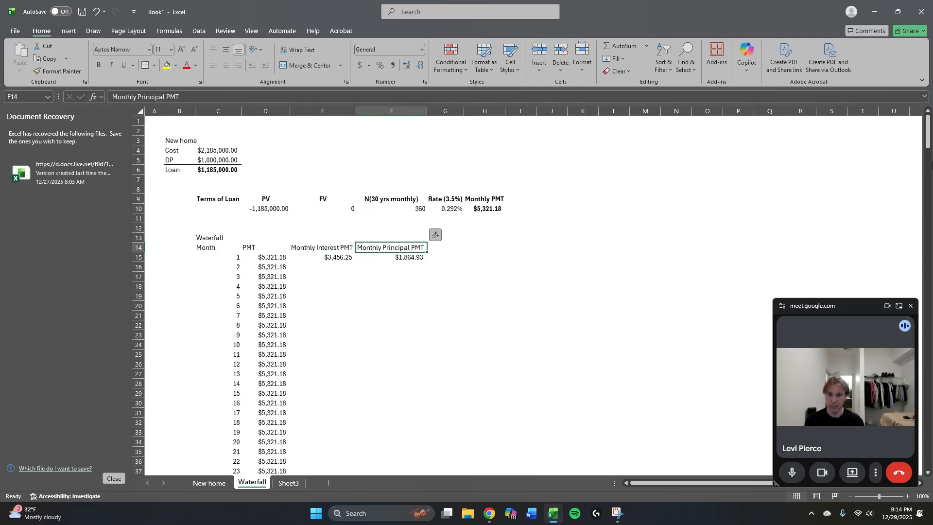
# Enter the heading Remaining Principal in G14, next to the Monthly Principal PMT heading.
pyautogui.press('Right')
pyautogui.write('Remai')
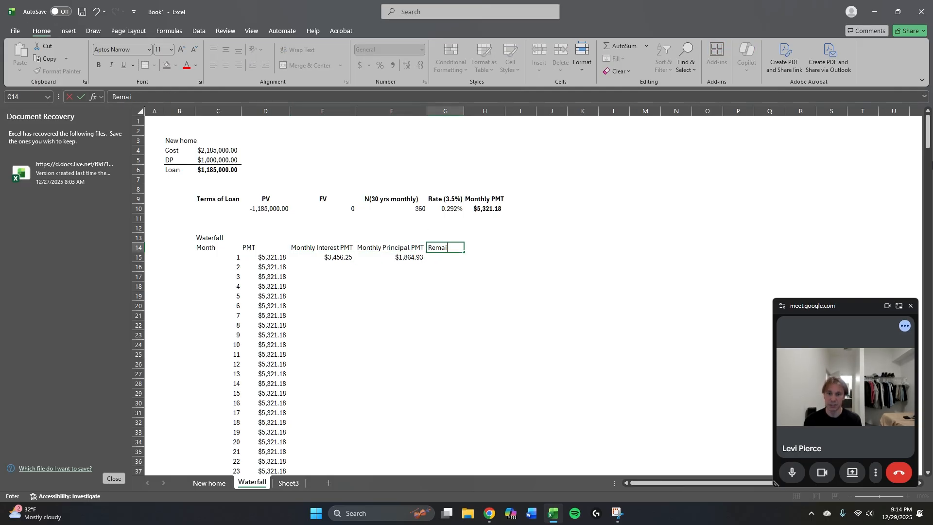
pyautogui.write('ning')
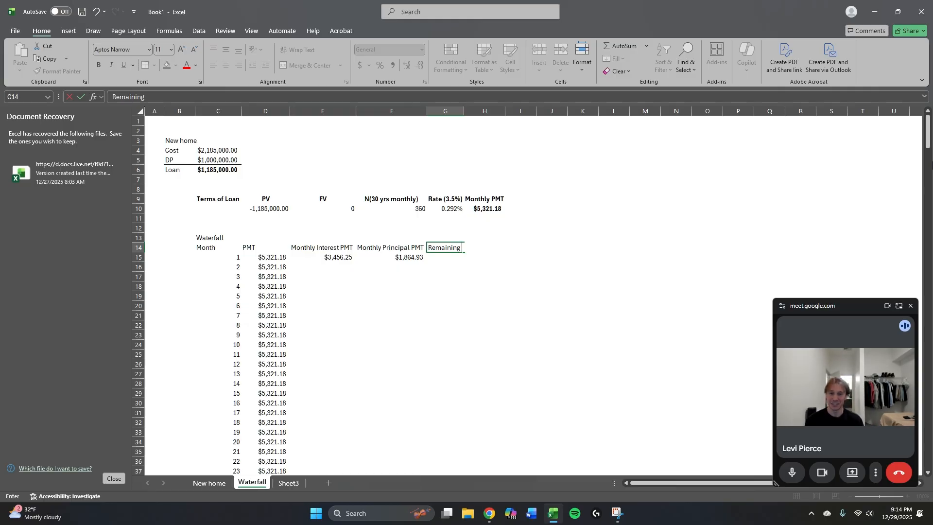
pyautogui.write('Principal')
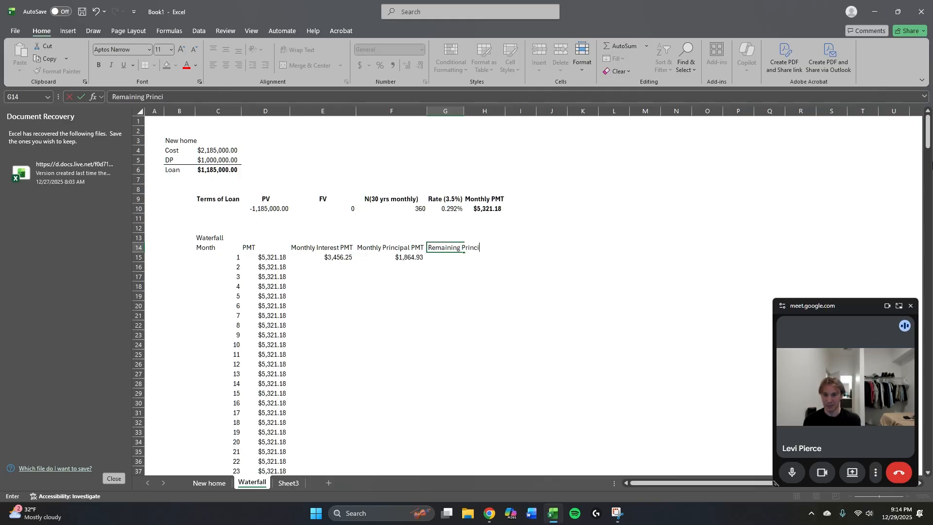
pyautogui.hotkey('ctrl', 'Return')
# Calculate month 1's remaining principal in G15 as the loan amount minus the principal payment with =C6-F15.
pyautogui.press('Down')
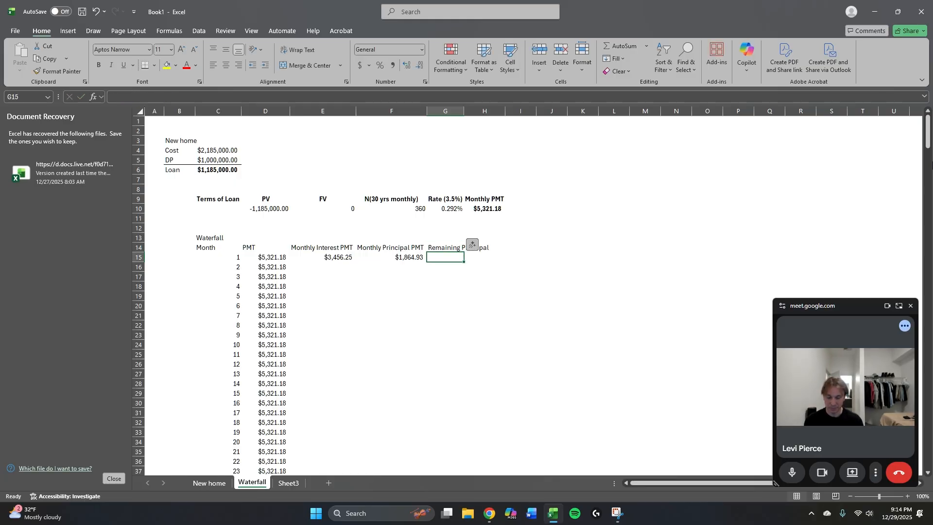
pyautogui.write('=')
pyautogui.press('Up')
pyautogui.press('Left')
pyautogui.press('Left')
pyautogui.press('Left')
pyautogui.press('Up')
pyautogui.press('Up')
pyautogui.press('Up')
pyautogui.press('Up')
pyautogui.press('Left')
pyautogui.press('Up')
pyautogui.press('Up')
pyautogui.press('Up')
pyautogui.press('Up')
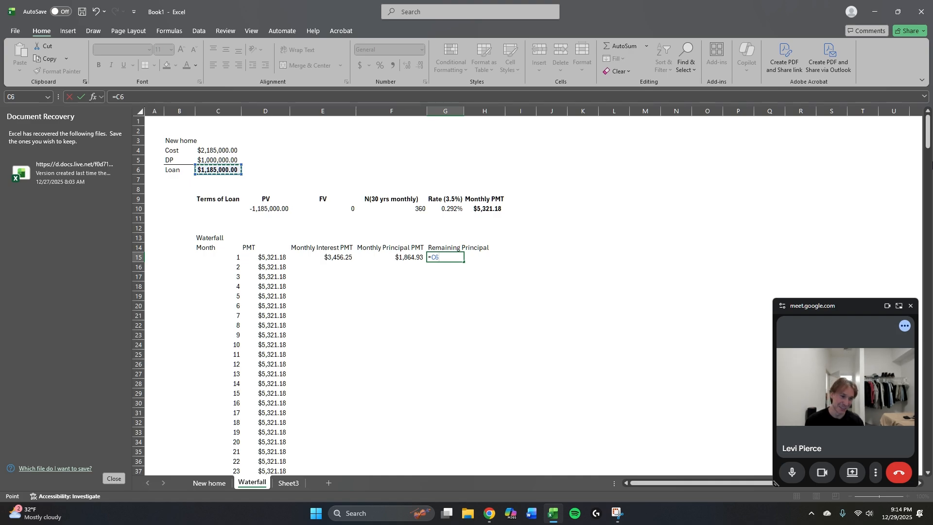
pyautogui.write('-')
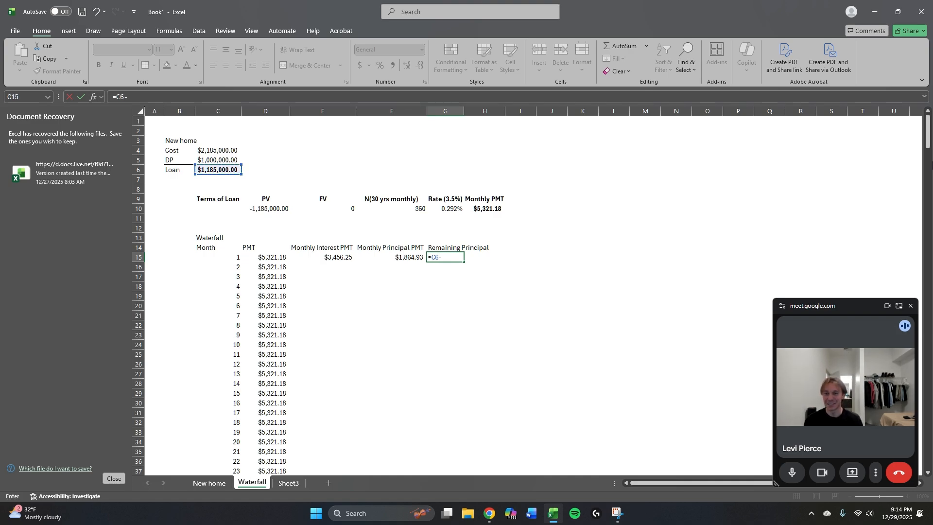
pyautogui.press('Left')
pyautogui.press('Left')
pyautogui.press('Right')
pyautogui.press('Right')
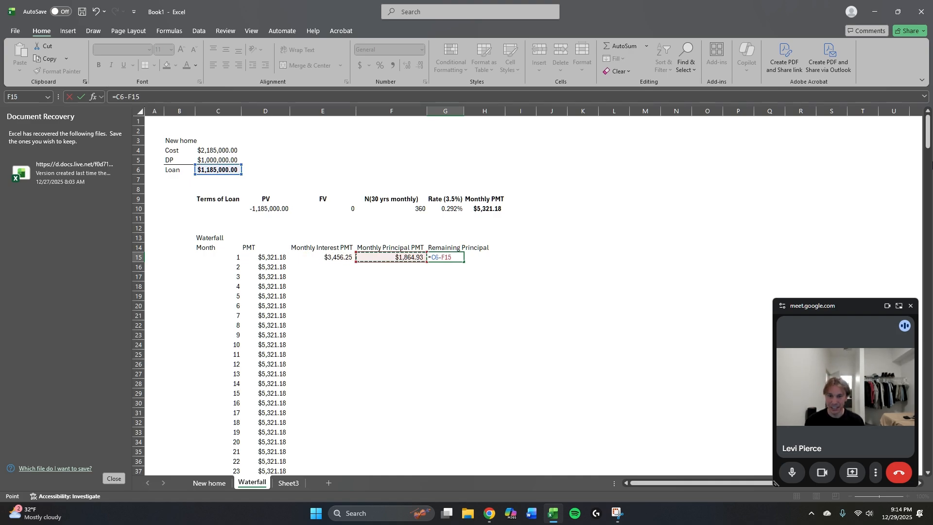
pyautogui.press('Left')
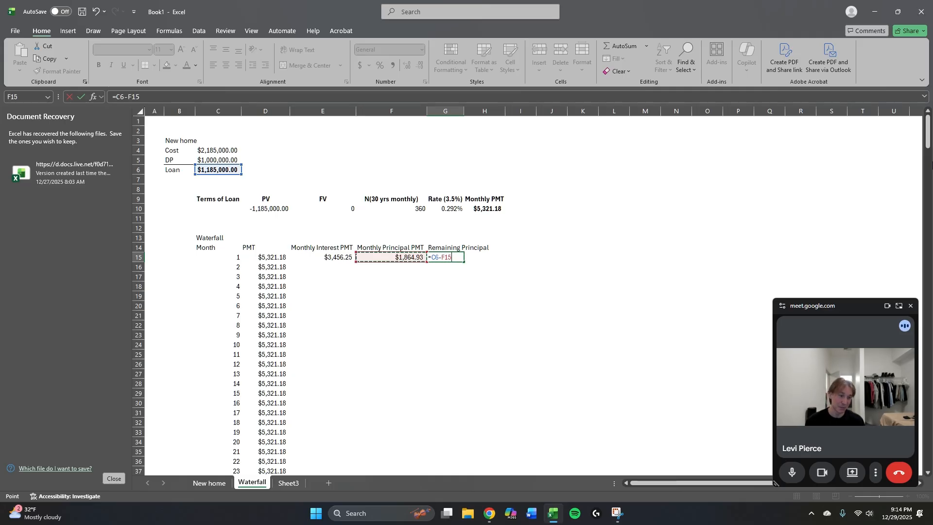
pyautogui.hotkey('ctrl', 'Return')
pyautogui.press('Left')
pyautogui.press('Left')
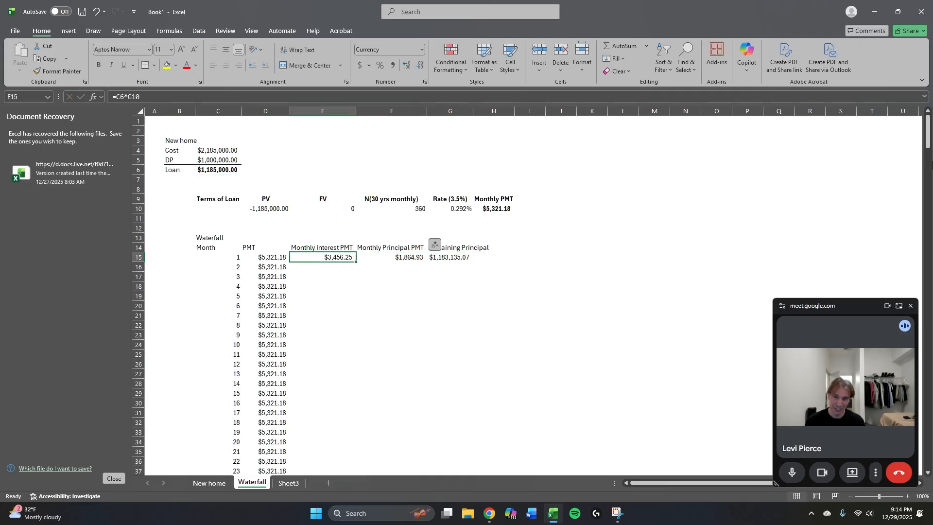
# Review month 1's payment, interest, principal and remaining principal cells across row 15.
pyautogui.press('Left')
pyautogui.press('Right')
pyautogui.press('Left')
pyautogui.press('Down')
pyautogui.press('Down')
pyautogui.press('Up')
pyautogui.press('Up')
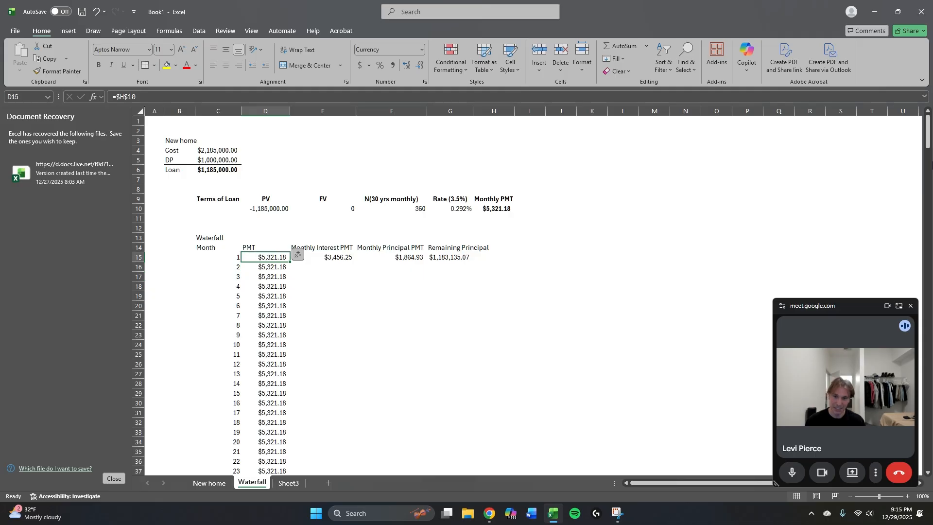
pyautogui.press('Right')
pyautogui.press('Right')
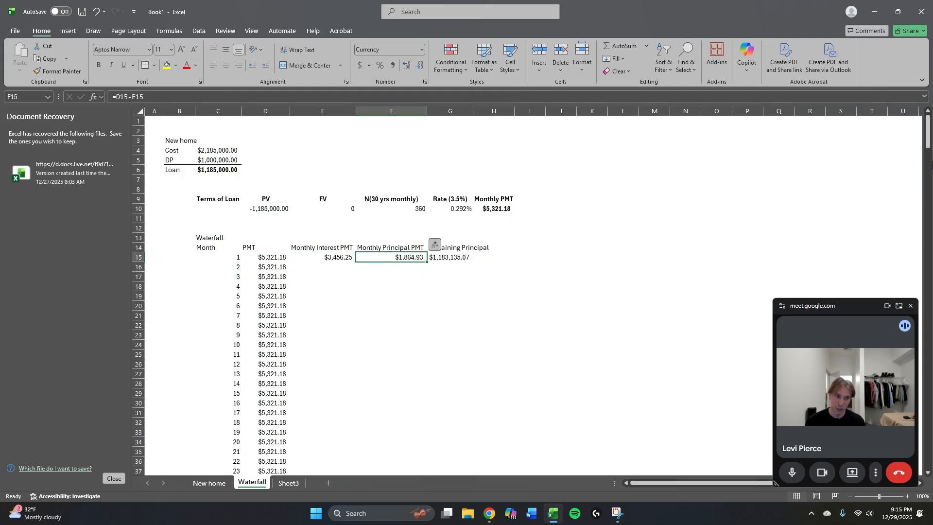
pyautogui.press('Right')
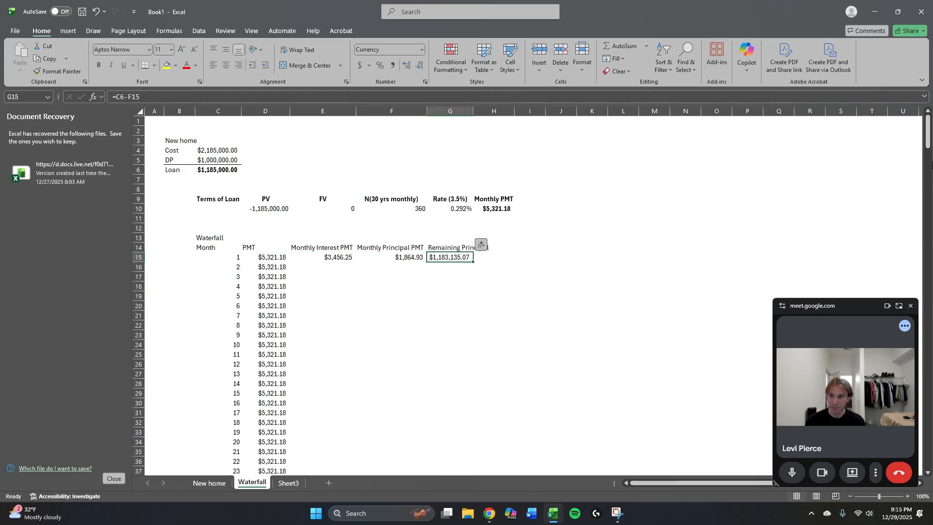
# Inspect the cell references in month 1's interest, principal and remaining principal formulas in E15, F15 and G15.
pyautogui.press('Left')
pyautogui.press('F2')
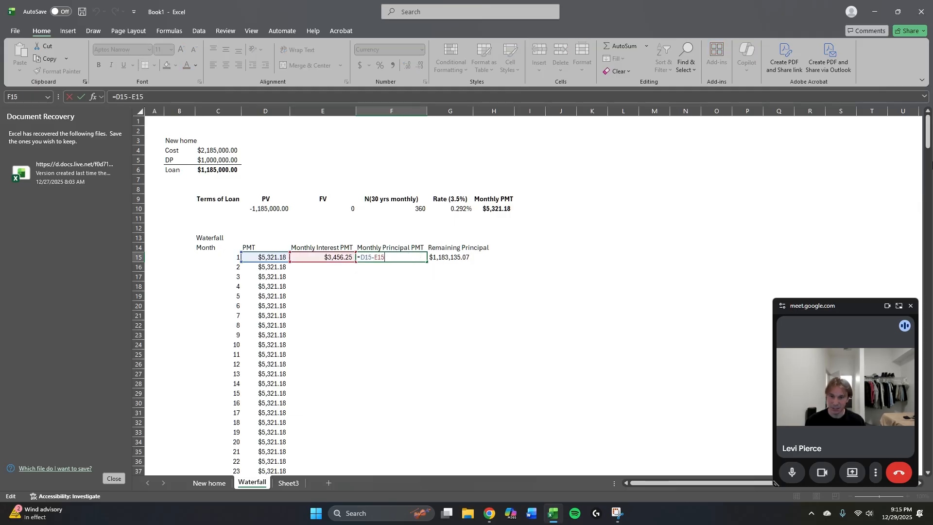
pyautogui.press('Escape')
pyautogui.press('Left')
pyautogui.press('F2')
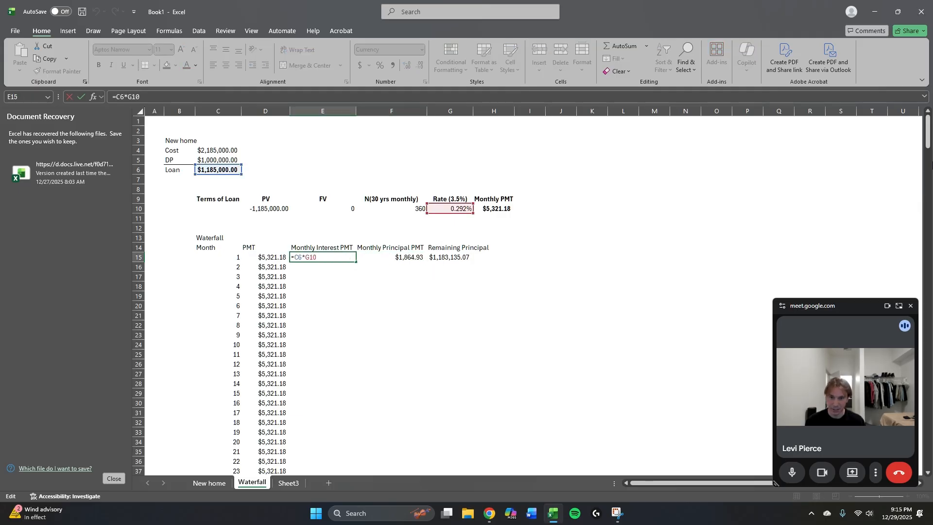
pyautogui.press('Escape')
pyautogui.press('Right')
pyautogui.press('F2')
pyautogui.press('Escape')
pyautogui.press('F2')
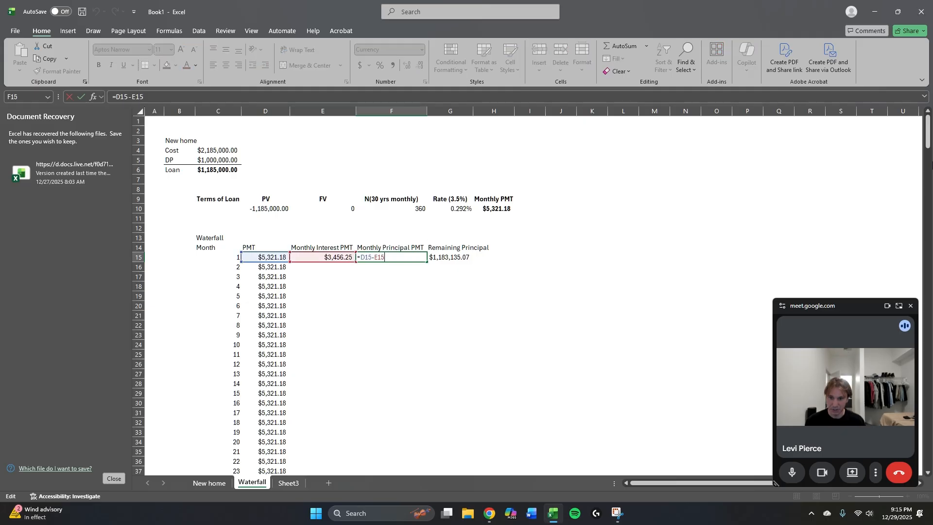
pyautogui.hotkey('ctrl', 'Return')
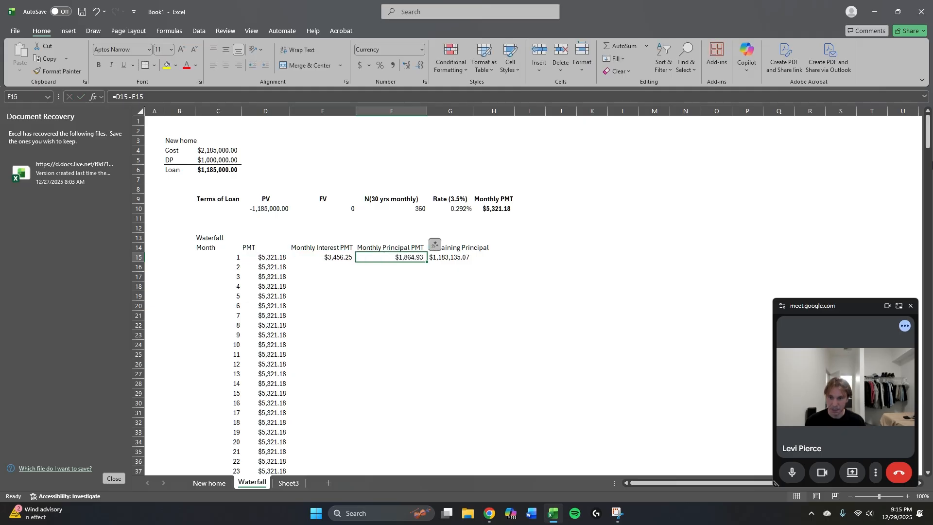
pyautogui.press('F2')
pyautogui.press('Escape')
pyautogui.press('Right')
pyautogui.write('=C6-F15')
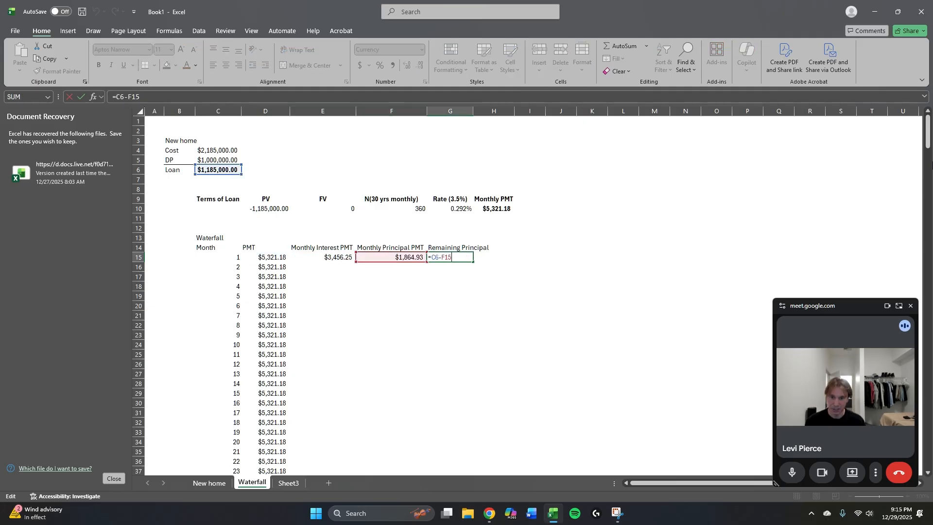
pyautogui.hotkey('ctrl', 'Return')
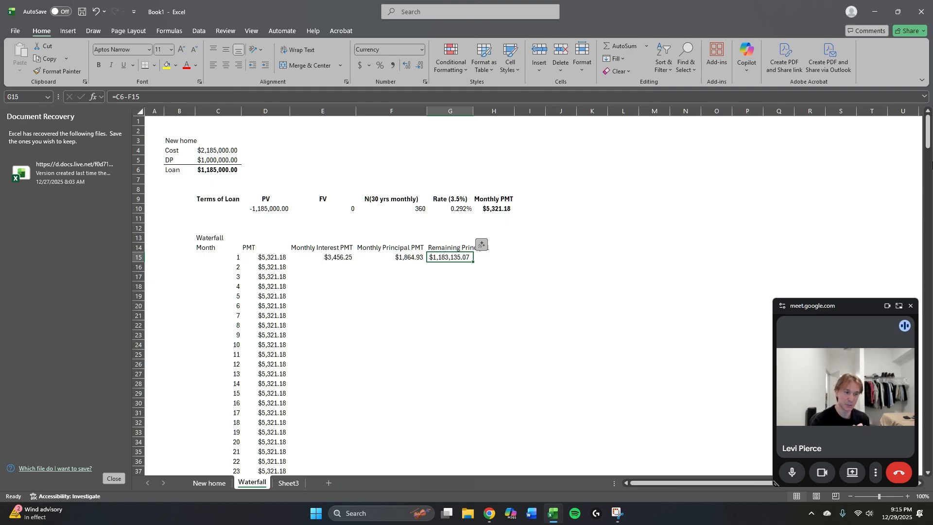
# Bold the schedule's column headings in C14:G14 and the Waterfall title above them.
pyautogui.press('Left')
pyautogui.press('Left')
pyautogui.press('Left')
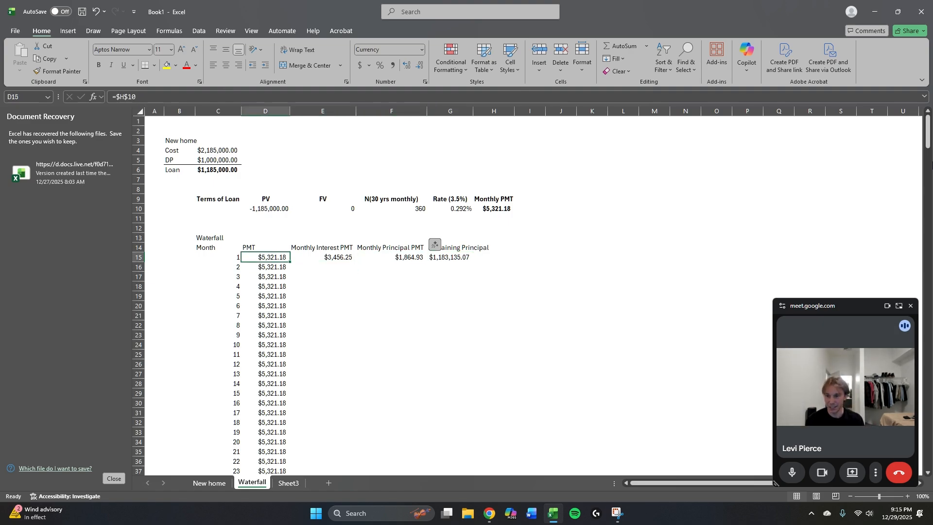
pyautogui.press('Left')
pyautogui.press('Up')
pyautogui.press('Up')
pyautogui.press('Right')
pyautogui.press('Down')
pyautogui.press('Down')
pyautogui.press('Down')
pyautogui.press('Right')
pyautogui.press('Right')
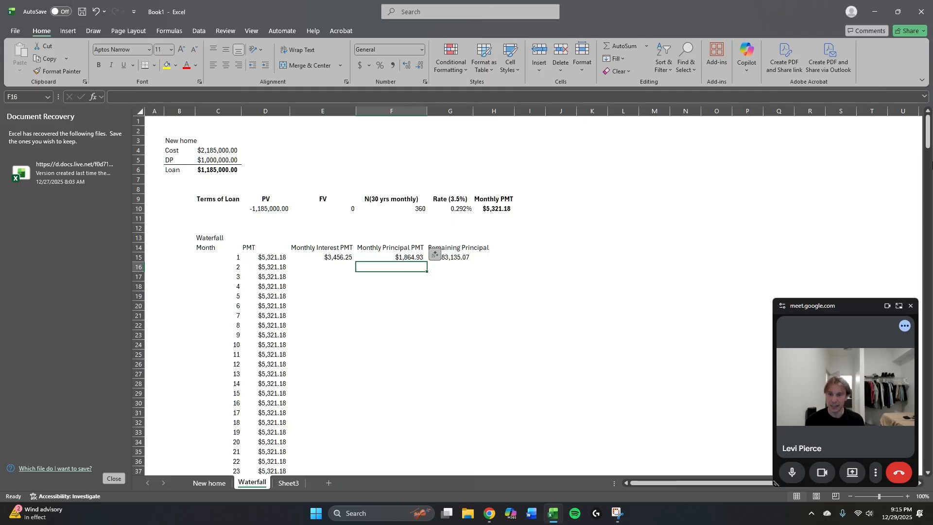
pyautogui.press('Up')
pyautogui.press('Left')
pyautogui.press('Left')
pyautogui.press('Up')
pyautogui.press('Left')
pyautogui.hotkey('shift', 'Right')
pyautogui.hotkey('shift', 'Right')
pyautogui.hotkey('shift', 'Right')
pyautogui.hotkey('shift', 'Right')
pyautogui.hotkey('ctrl', 'b')
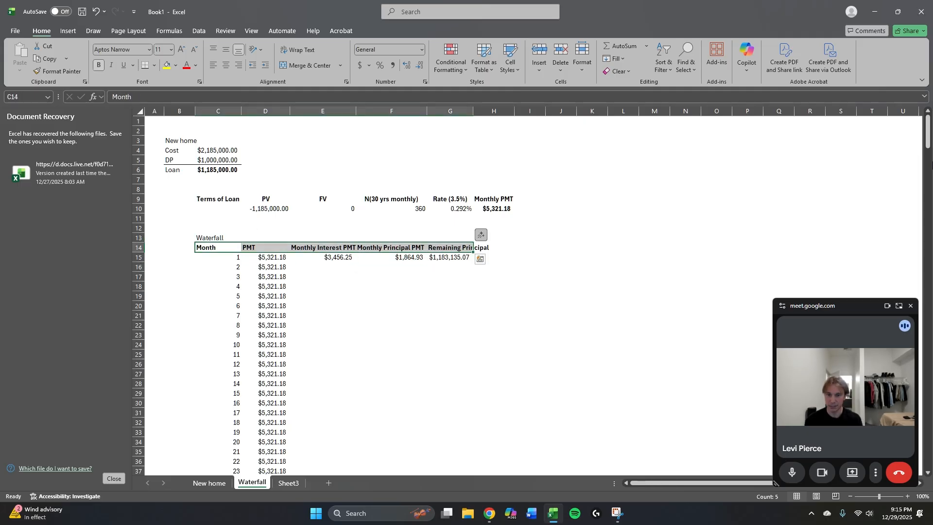
pyautogui.press('Up')
pyautogui.hotkey('ctrl', 'b')
pyautogui.press('Down')
pyautogui.press('Down')
pyautogui.press('Right')
pyautogui.press('Right')
pyautogui.press('Right')
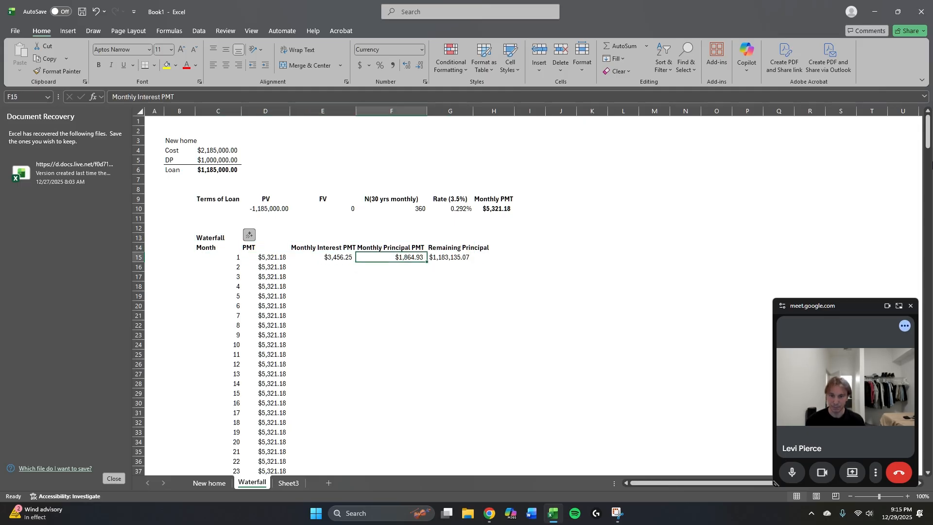
pyautogui.press('Down')
pyautogui.press('Up')
pyautogui.press('Right')
pyautogui.press('Down')
pyautogui.press('Left')
pyautogui.press('Left')
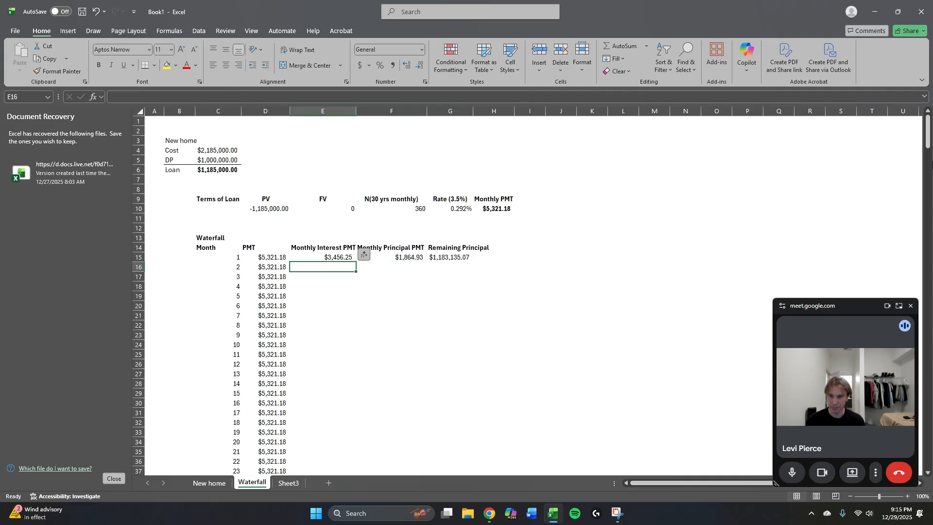
pyautogui.write('=')
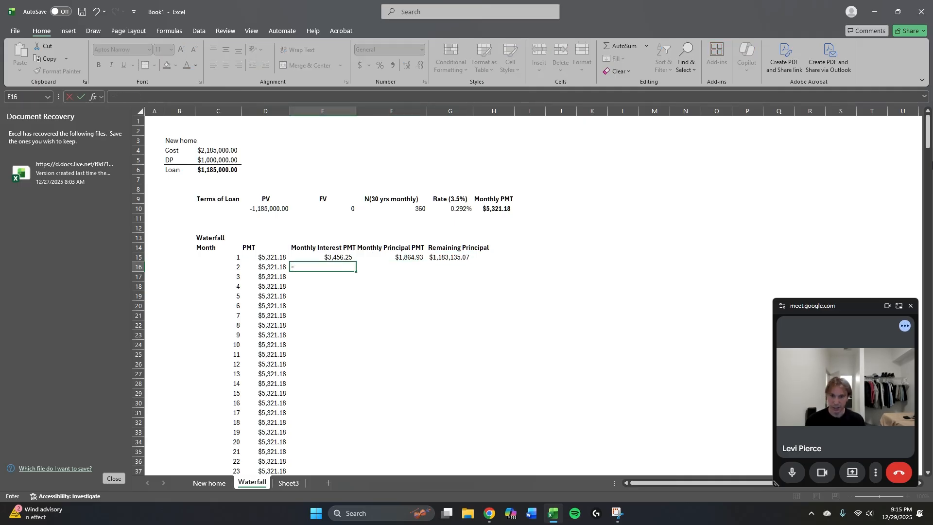
pyautogui.press('Up')
pyautogui.press('Right')
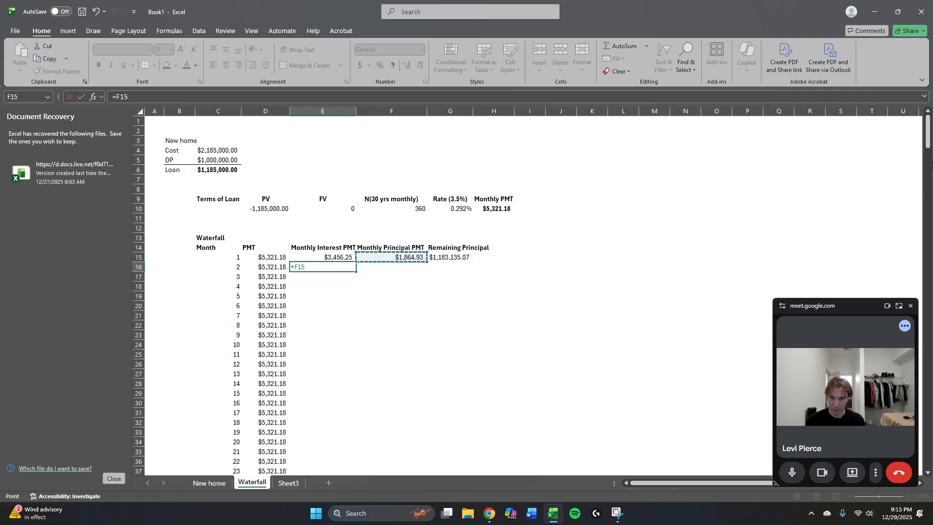
pyautogui.press('Right')
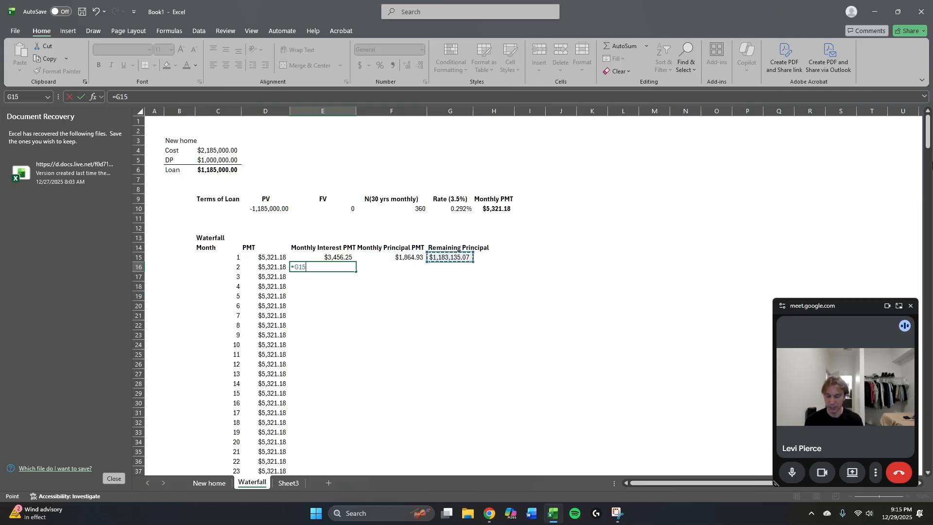
pyautogui.write('*')
pyautogui.press('Escape')
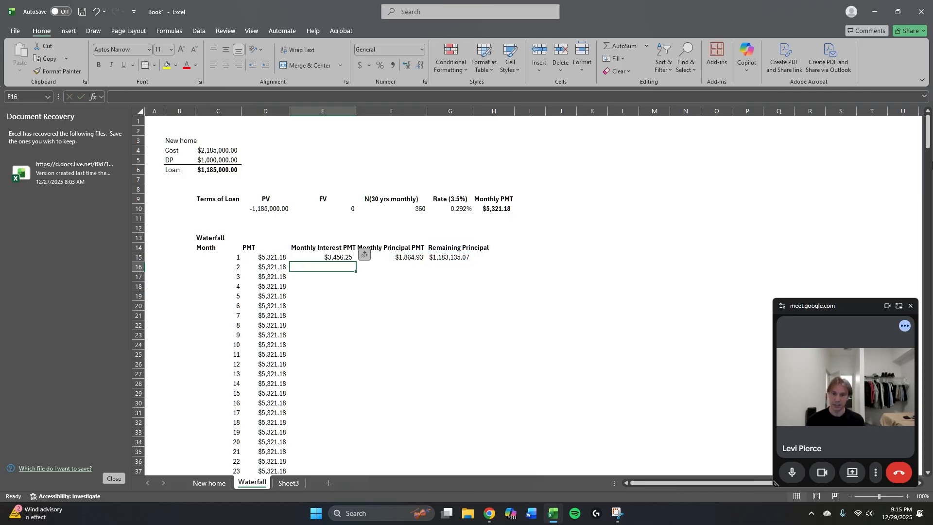
# Trace back to the loan amount in C6 and the loan terms above the schedule.
pyautogui.press('Left')
pyautogui.press('Up')
pyautogui.press('Left')
pyautogui.press('Up')
pyautogui.press('Up')
pyautogui.press('Up')
pyautogui.press('Up')
pyautogui.press('Up')
pyautogui.press('Up')
pyautogui.press('Up')
pyautogui.press('Up')
pyautogui.press('Up')
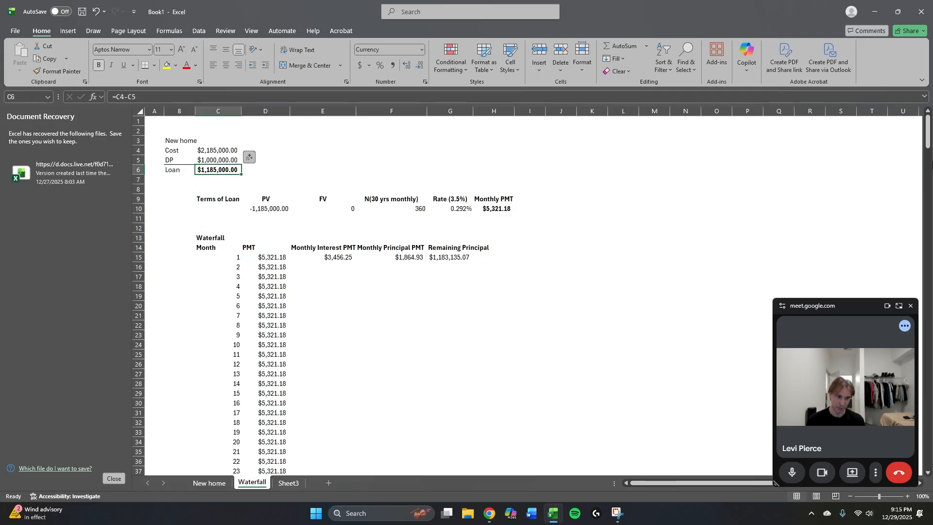
pyautogui.press('Right')
pyautogui.press('Down')
pyautogui.press('Right')
pyautogui.press('Down')
pyautogui.press('Right')
pyautogui.press('Down')
pyautogui.press('Down')
pyautogui.press('Down')
pyautogui.press('Left')
# Calculate month 2's interest payment in E16 as month 1's remaining principal times the monthly rate with =G15*G10.
pyautogui.press('Down')
pyautogui.press('Down')
pyautogui.press('Down')
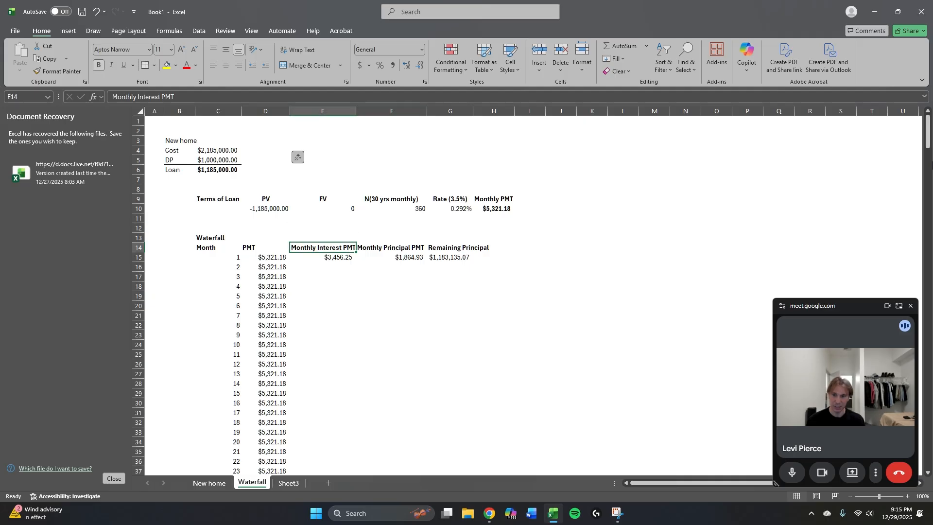
pyautogui.press('Down')
pyautogui.press('Down')
pyautogui.write('=')
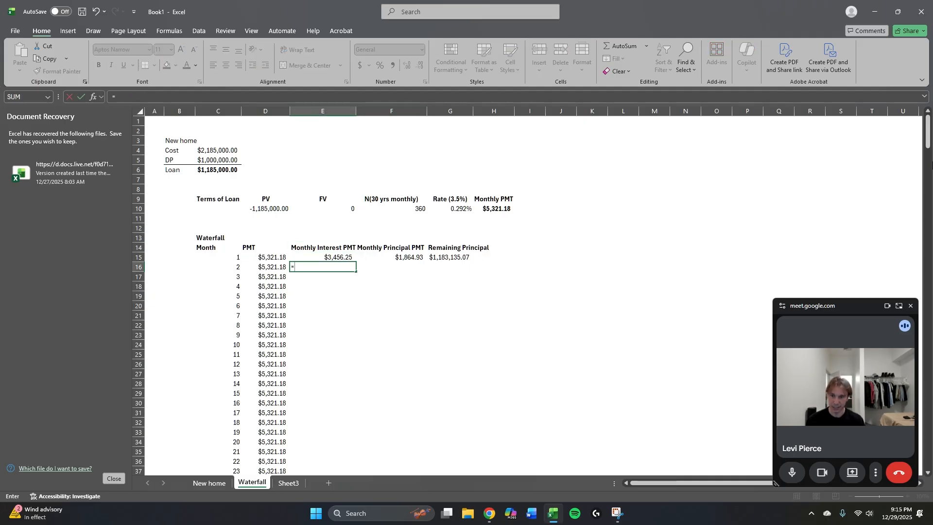
pyautogui.press('Up')
pyautogui.press('Right')
pyautogui.press('Right')
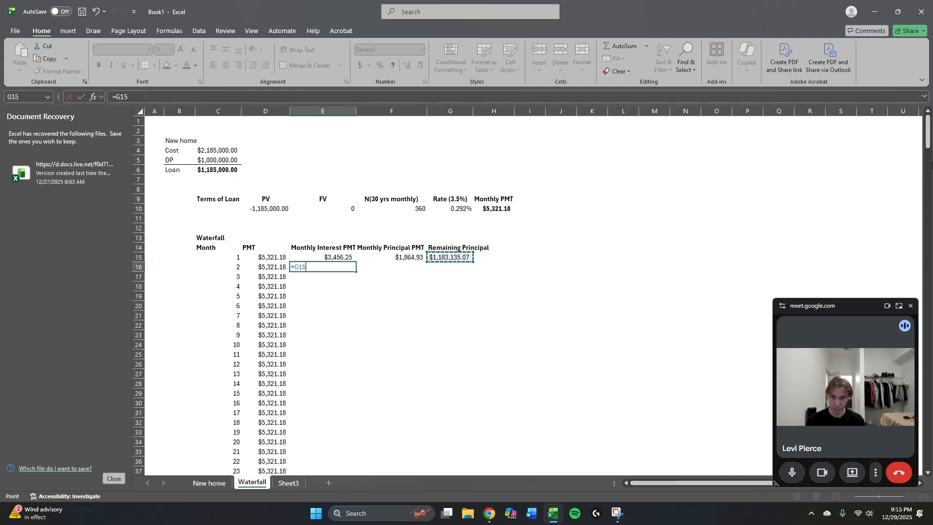
pyautogui.write('*')
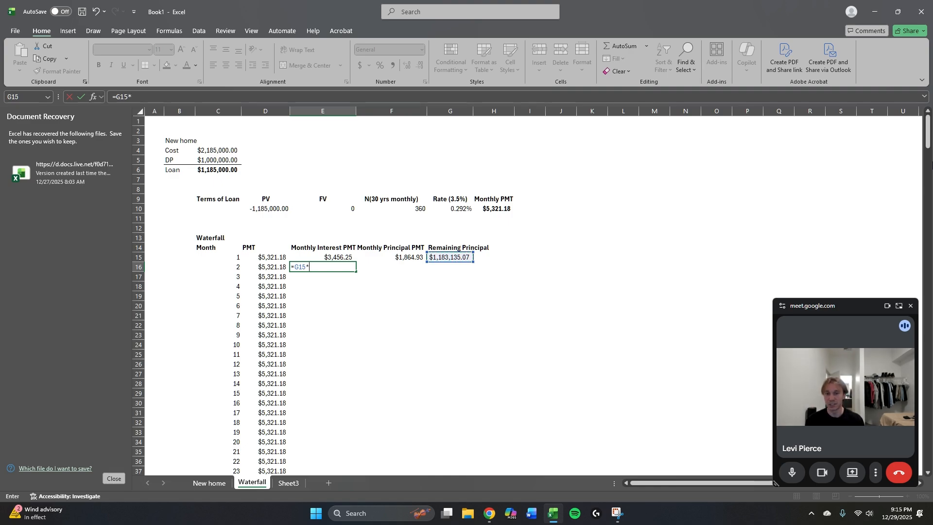
pyautogui.press('Left')
pyautogui.press('Up')
pyautogui.press('Right')
pyautogui.press('Up')
pyautogui.press('Up')
pyautogui.press('Up')
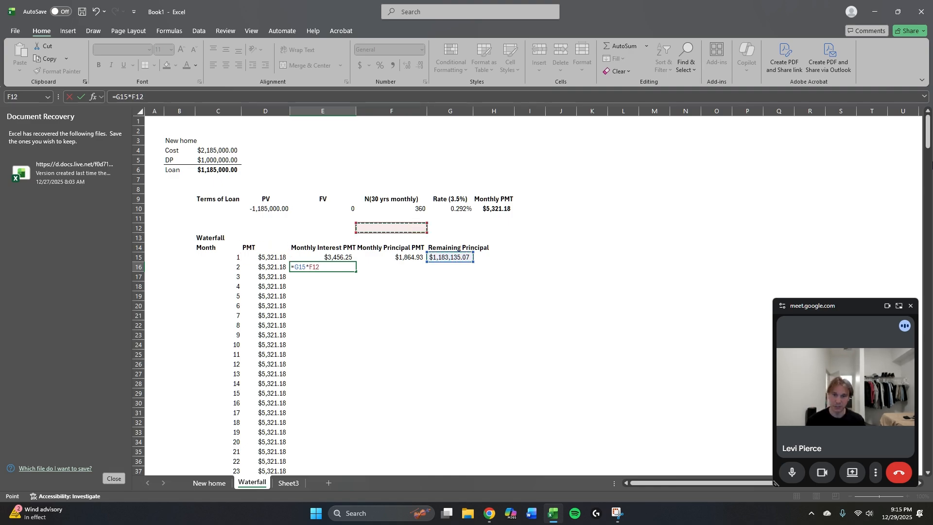
pyautogui.press('Right')
pyautogui.press('Right')
pyautogui.press('Up')
pyautogui.press('Up')
pyautogui.press('Return')
# Compare month 2's interest payment in E16 with month 1's in E15.
pyautogui.press('Up')
pyautogui.press('Right')
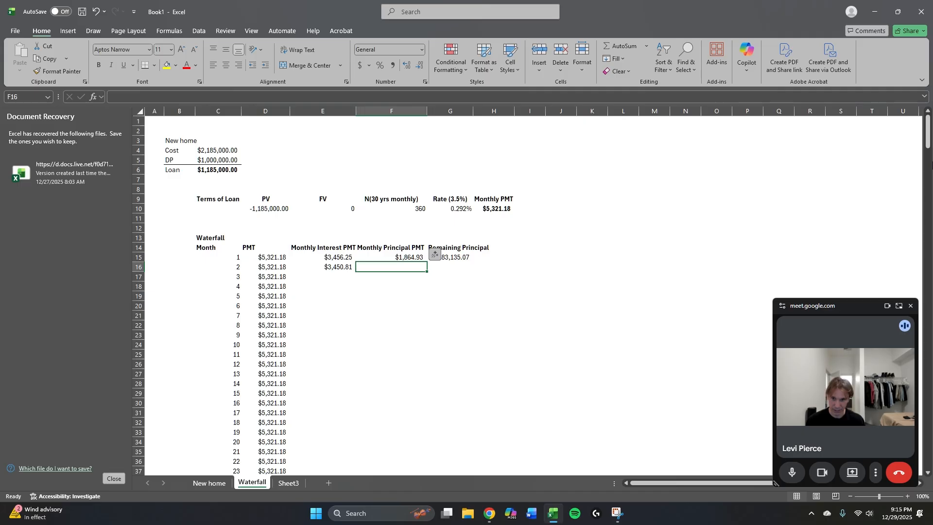
pyautogui.press('Left')
pyautogui.press('Up')
pyautogui.press('Down')
pyautogui.press('Up')
pyautogui.press('Down')
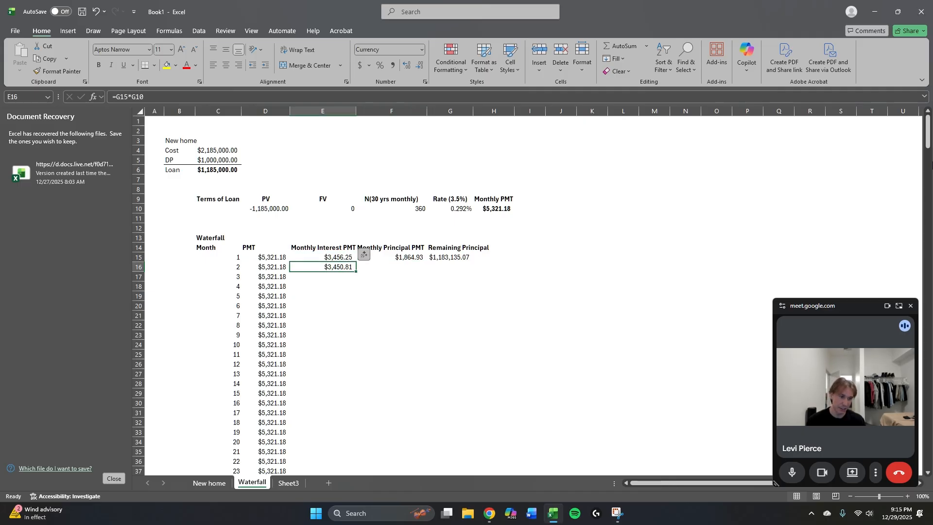
pyautogui.press('Up')
pyautogui.press('Down')
pyautogui.press('Up')
pyautogui.press('Down')
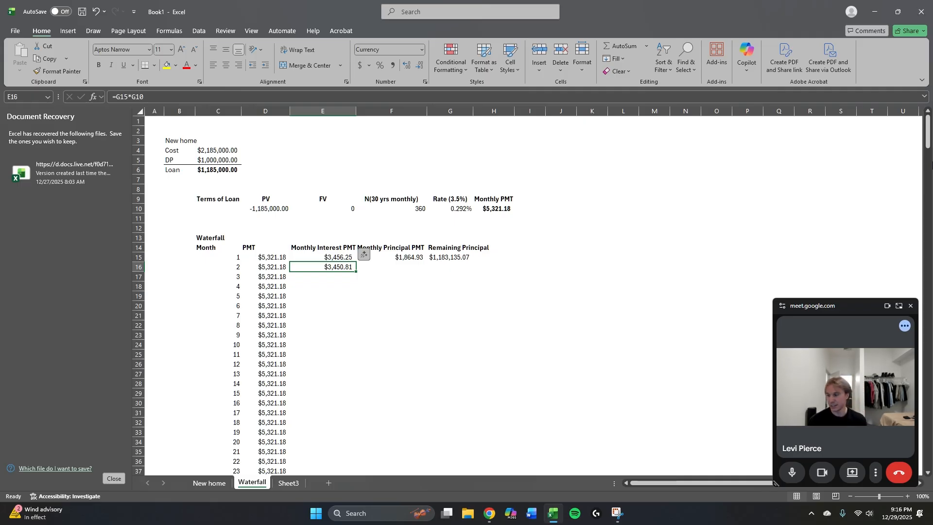
pyautogui.press('Down')
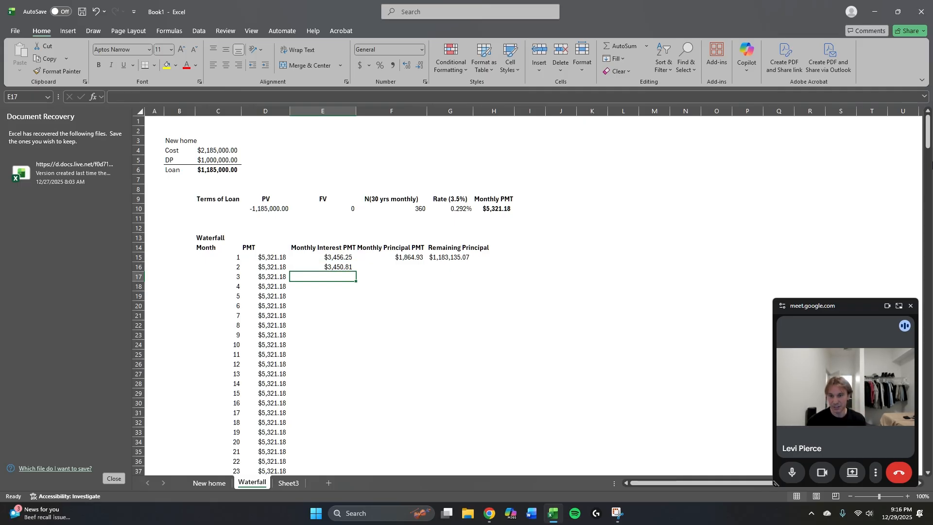
pyautogui.press('Down')
pyautogui.press('Down')
pyautogui.press('Down')
pyautogui.press('Down')
pyautogui.press('Up')
pyautogui.press('Up')
pyautogui.press('Up')
pyautogui.press('Up')
pyautogui.press('Up')
# Calculate month 2's principal payment in F16 as payment minus interest with =D16-E16.
pyautogui.press('Right')
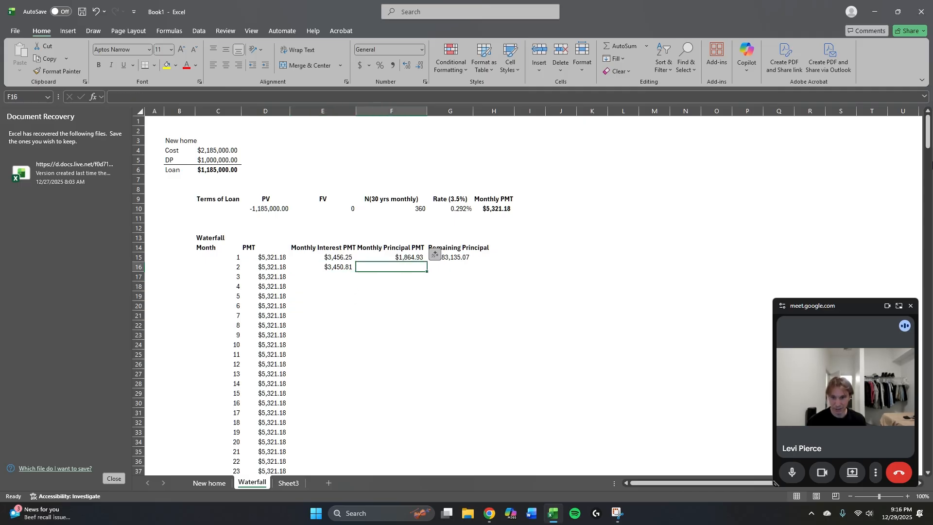
pyautogui.write('=')
pyautogui.press('Left')
pyautogui.press('Left')
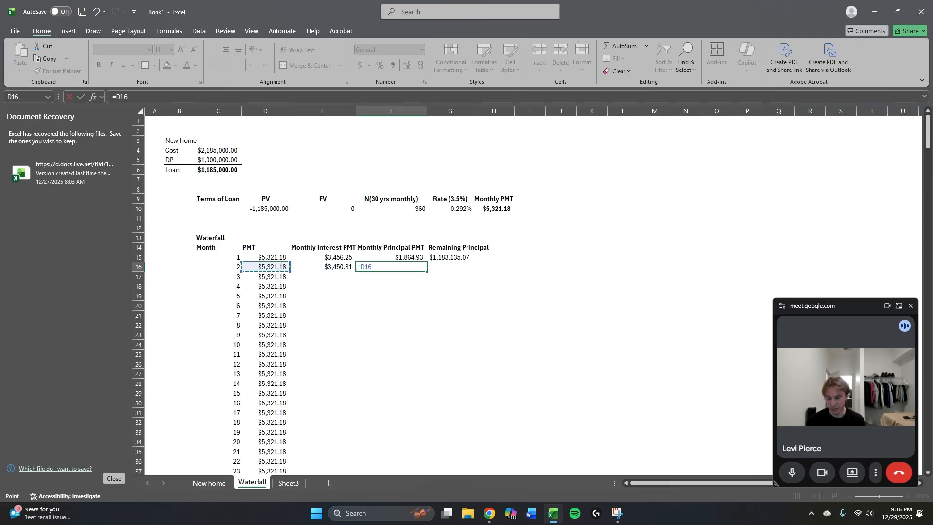
pyautogui.write('-')
pyautogui.press('Left')
pyautogui.press('Tab')
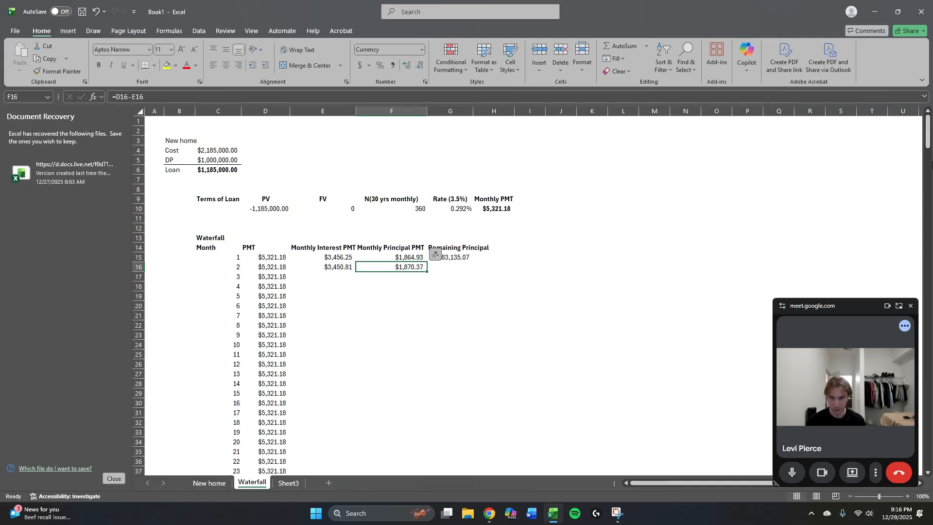
# Calculate month 2's remaining principal in G16 as the previous balance minus month 2's principal payment with =G15-F16.
pyautogui.write('=')
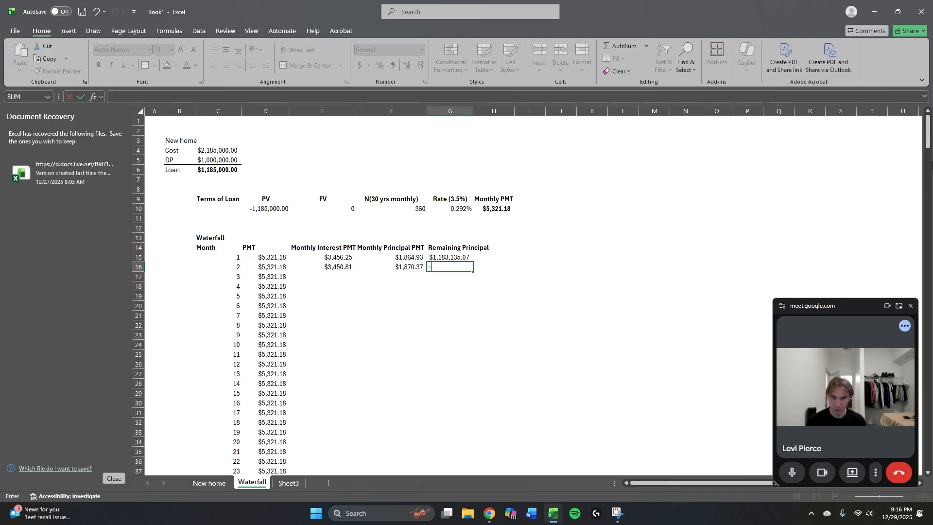
pyautogui.press('Up')
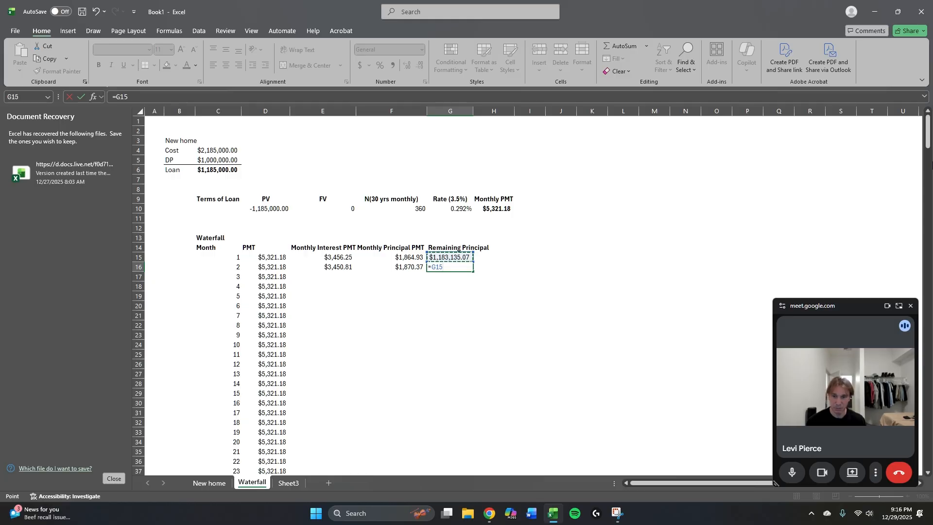
pyautogui.write('-')
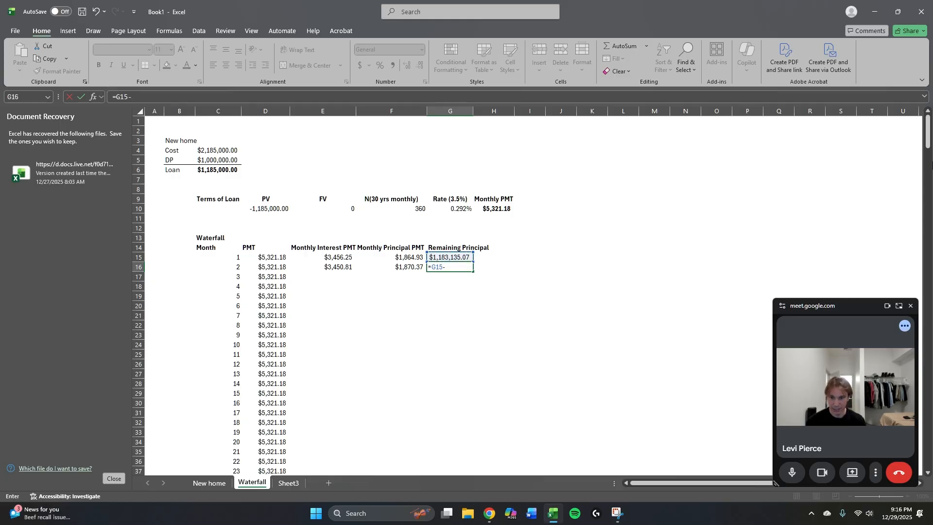
pyautogui.press('Left')
pyautogui.hotkey('ctrl', 'Return')
pyautogui.press('Left')
pyautogui.press('Left')
# Look over the New home sheet and the Woods Hole listing and map on Zillow, and return to the Waterfall sheet in Excel.
pyautogui.press('Left')
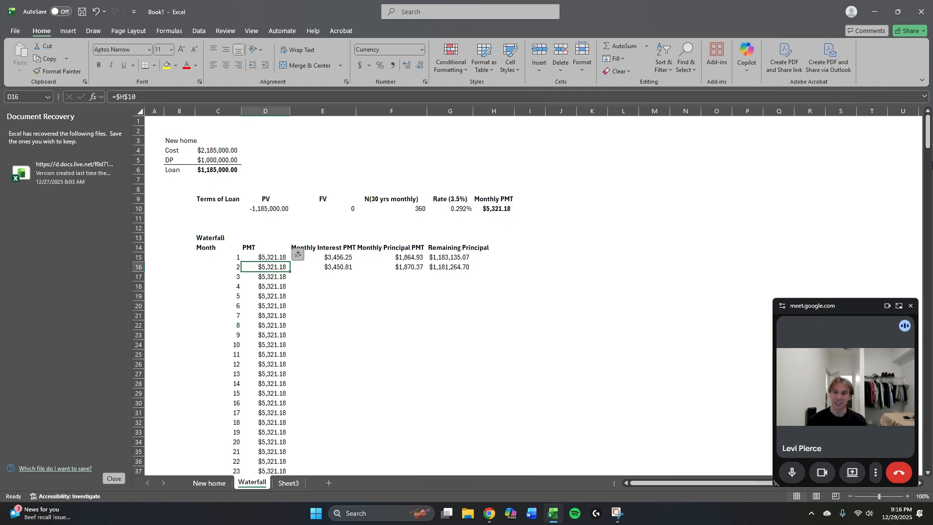
pyautogui.press('Left')
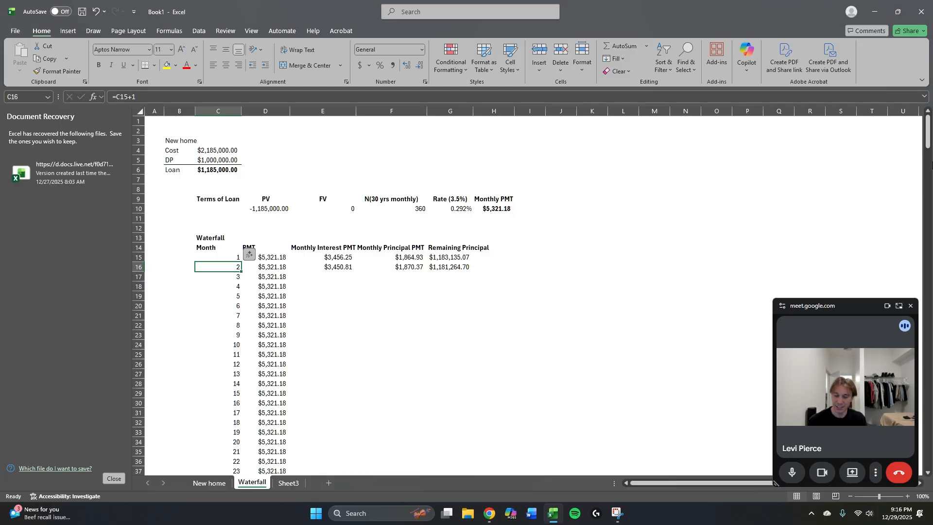
pyautogui.hotkey('ctrl', 'pagedown')
pyautogui.hotkey('ctrl', 'pageup')
pyautogui.hotkey('ctrl', 'pageup')
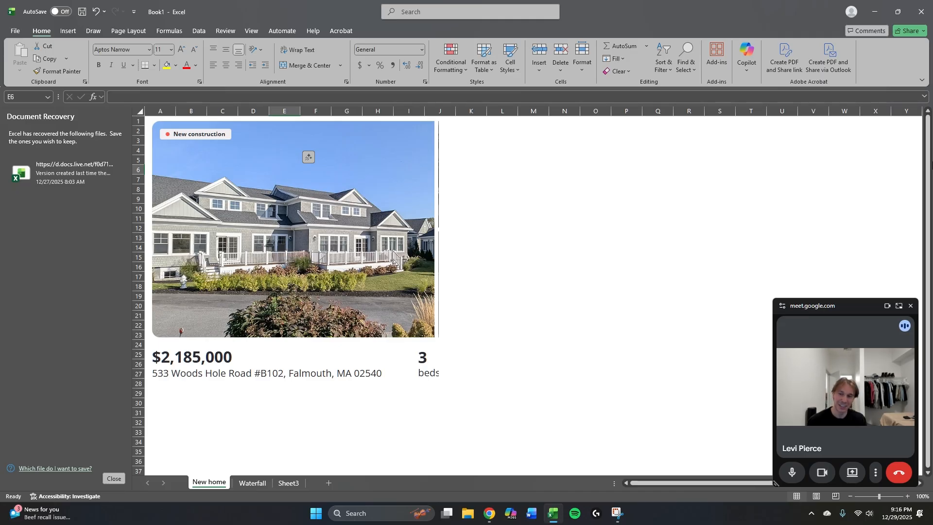
pyautogui.hotkey('alt', 'Tab')
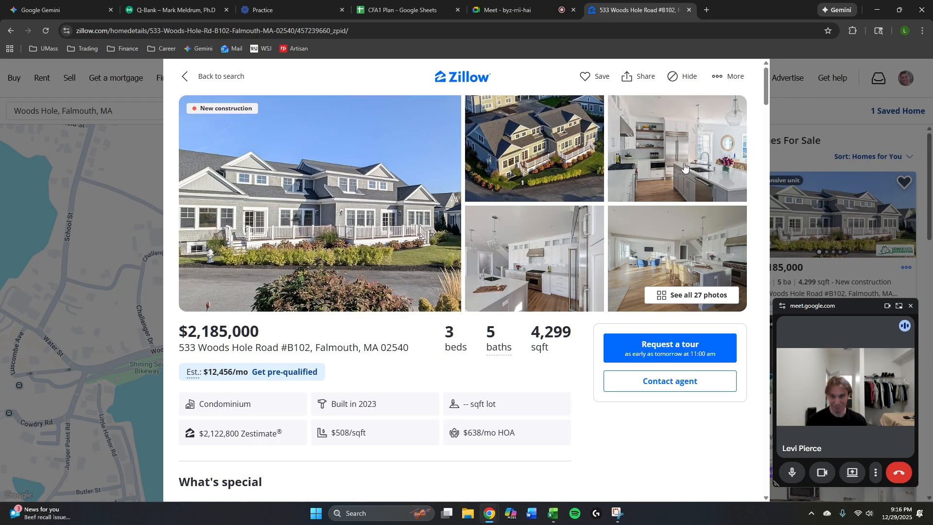
pyautogui.click(1, 302)
pyautogui.scroll(-4, 403, 340)
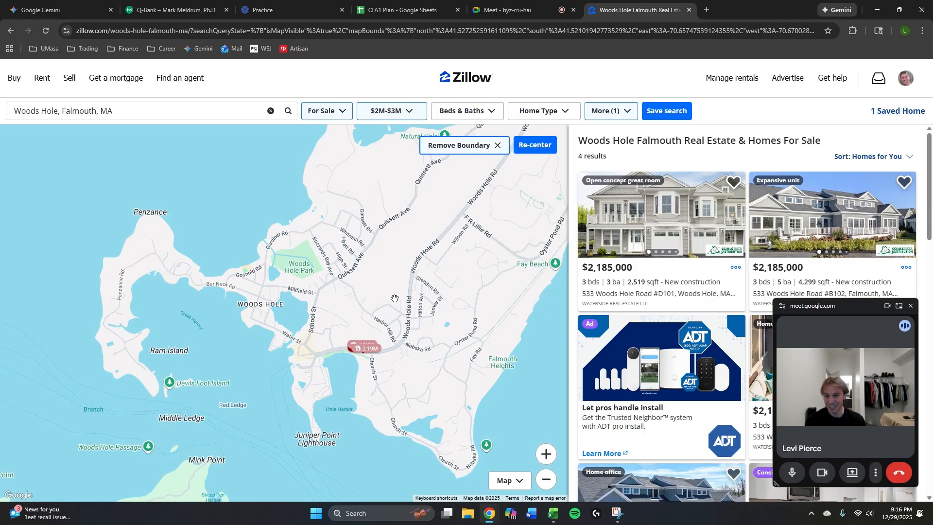
pyautogui.scroll(-2, 429, 294)
pyautogui.scroll(3, 403, 248)
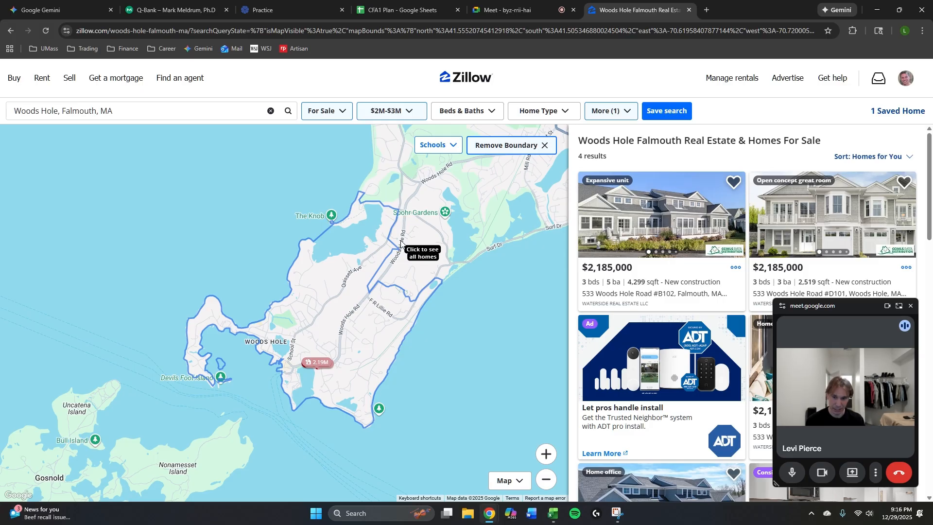
pyautogui.hotkey('alt', 'Tab')
pyautogui.hotkey('ctrl', 'pagedown')
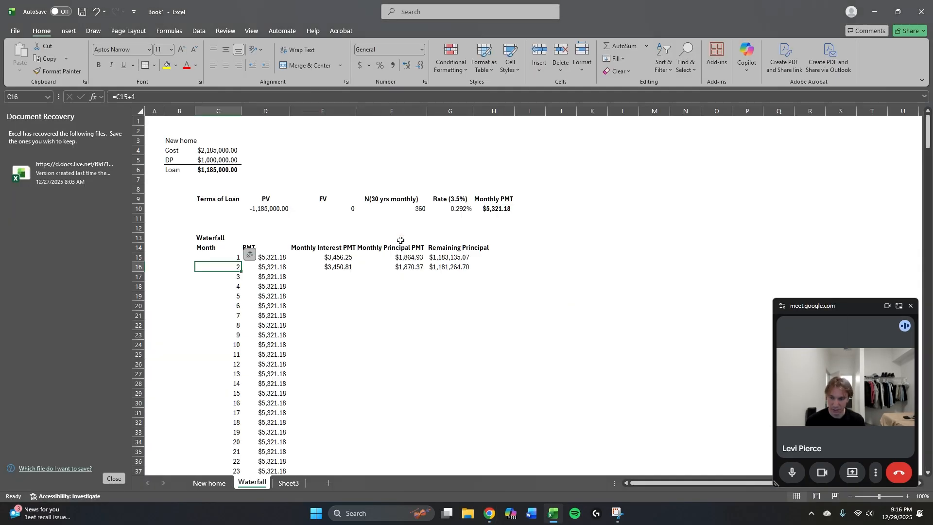
pyautogui.press('Right')
pyautogui.press('Down')
pyautogui.press('Right')
pyautogui.press('Right')
pyautogui.press('Right')
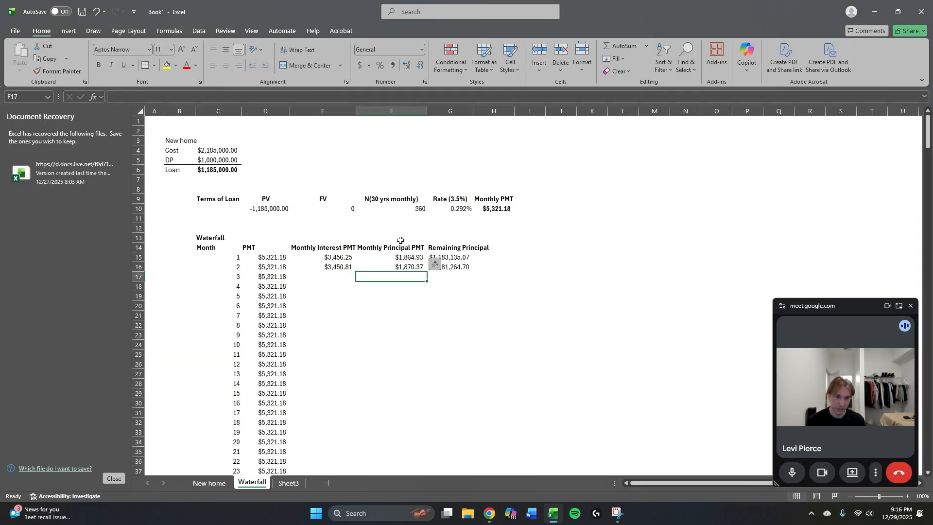
pyautogui.press('Left')
pyautogui.press('Left')
pyautogui.press('Left')
pyautogui.press('Right')
pyautogui.press('Right')
pyautogui.press('Right')
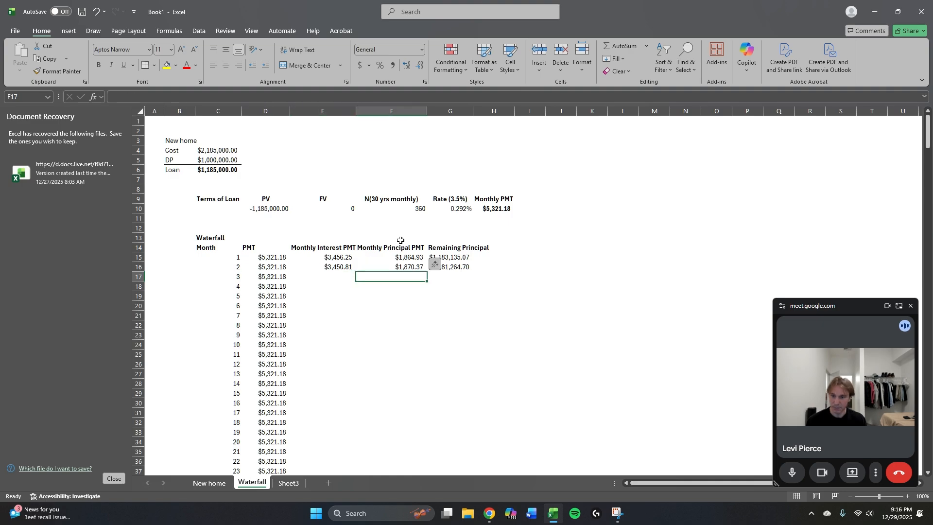
pyautogui.press('Left')
pyautogui.press('Left')
pyautogui.press('Up')
pyautogui.press('Right')
pyautogui.press('Left')
pyautogui.press('Left')
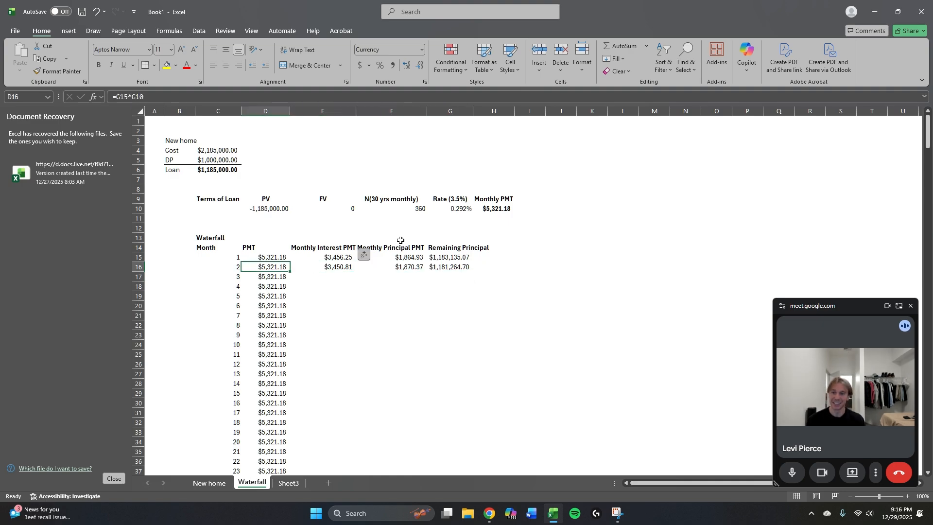
pyautogui.press('Left')
pyautogui.hotkey('shift', 'Right')
pyautogui.hotkey('shift', 'Right')
pyautogui.hotkey('shift', 'Right')
pyautogui.hotkey('shift', 'Right')
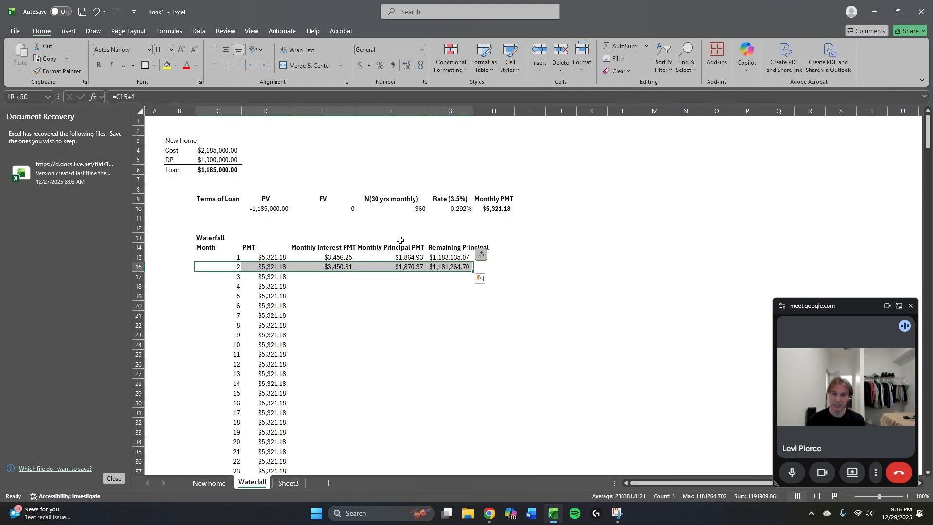
pyautogui.press('Right')
pyautogui.press('Right')
pyautogui.hotkey('shift', 'Down')
pyautogui.hotkey('shift', 'Down')
pyautogui.hotkey('shift', 'Down')
pyautogui.hotkey('shift', 'Down')
pyautogui.hotkey('shift', 'Down')
pyautogui.hotkey('shift', 'Down')
pyautogui.hotkey('shift', 'Down')
pyautogui.hotkey('shift', 'Down')
pyautogui.hotkey('shift', 'Down')
pyautogui.hotkey('shift', 'Down')
pyautogui.hotkey('shift', 'Down')
pyautogui.hotkey('shift', 'Down')
pyautogui.hotkey('shift', 'Down')
pyautogui.hotkey('shift', 'Down')
pyautogui.hotkey('shift', 'Down')
pyautogui.hotkey('shift', 'Down')
pyautogui.hotkey('shift', 'Down')
pyautogui.hotkey('shift', 'Down')
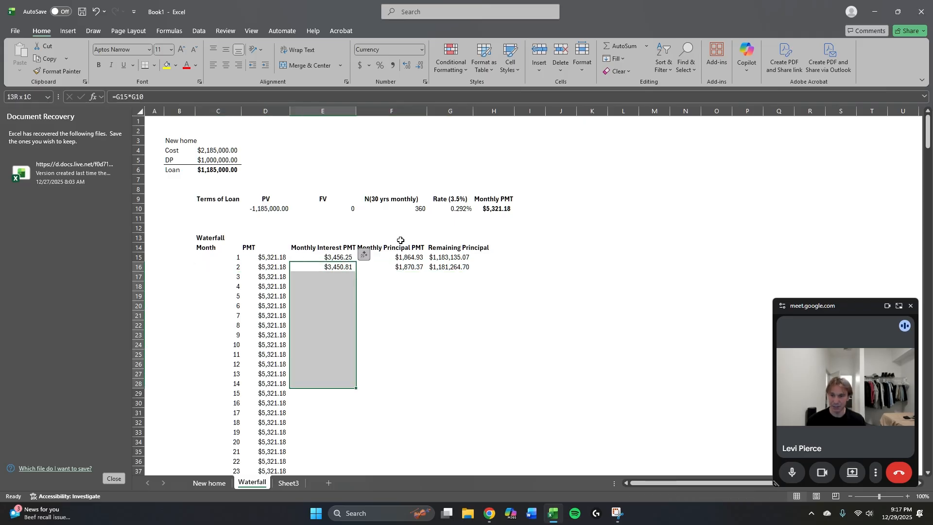
# Try to fill the month 2 formulas in C16:G16 down through month 360 in row 374.
pyautogui.press('Up')
pyautogui.press('Left')
pyautogui.press('Down')
pyautogui.press('Left')
pyautogui.hotkey('shift', 'Right')
pyautogui.hotkey('shift', 'Right')
pyautogui.hotkey('shift', 'Right')
pyautogui.hotkey('shift', 'Right')
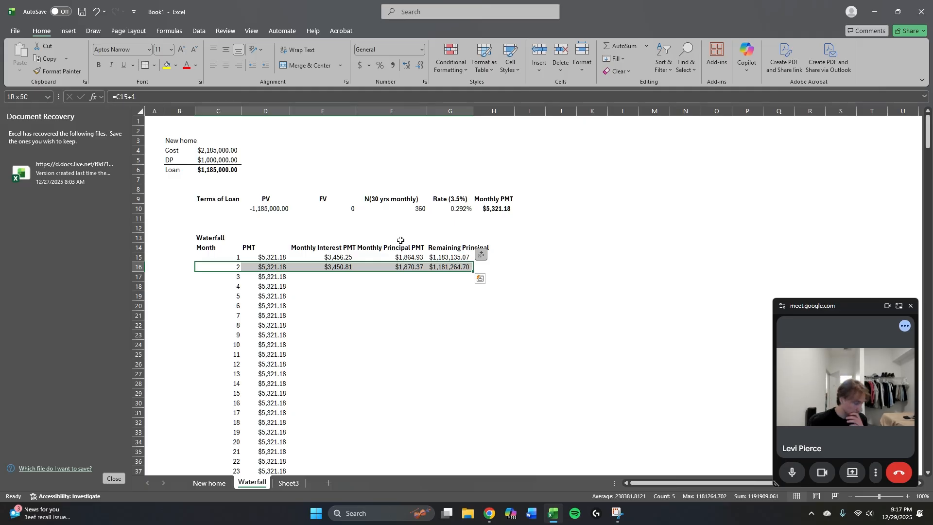
pyautogui.hotkey('ctrl', 'shift', 'Down')
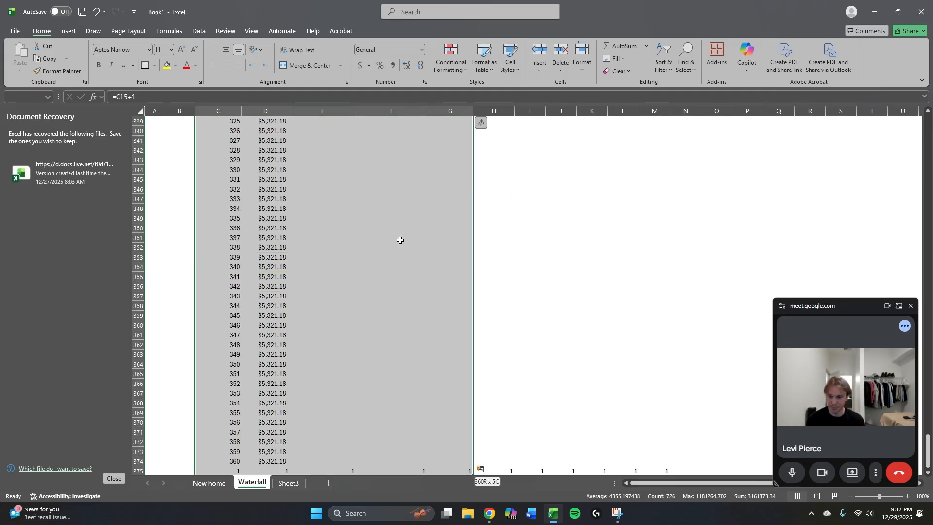
pyautogui.hotkey('shift', 'Up')
pyautogui.hotkey('ctrl', 'd')
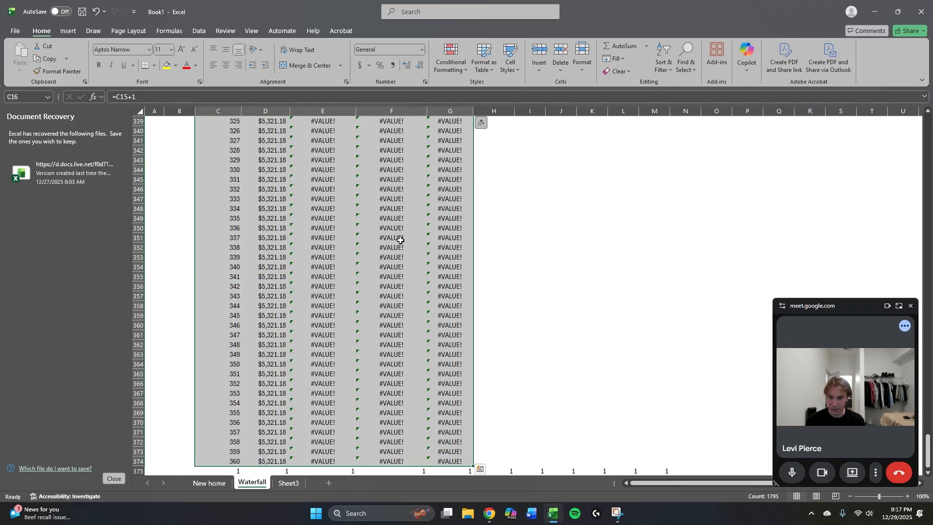
# Make the monthly rate reference absolute in month 2's interest formula in E16, giving =G15*$G$10.
pyautogui.press('Up')
pyautogui.press('Up')
pyautogui.press('Up')
pyautogui.press('Right')
pyautogui.press('Right')
pyautogui.press('Up')
pyautogui.press('Up')
pyautogui.press('Up')
pyautogui.press('Up')
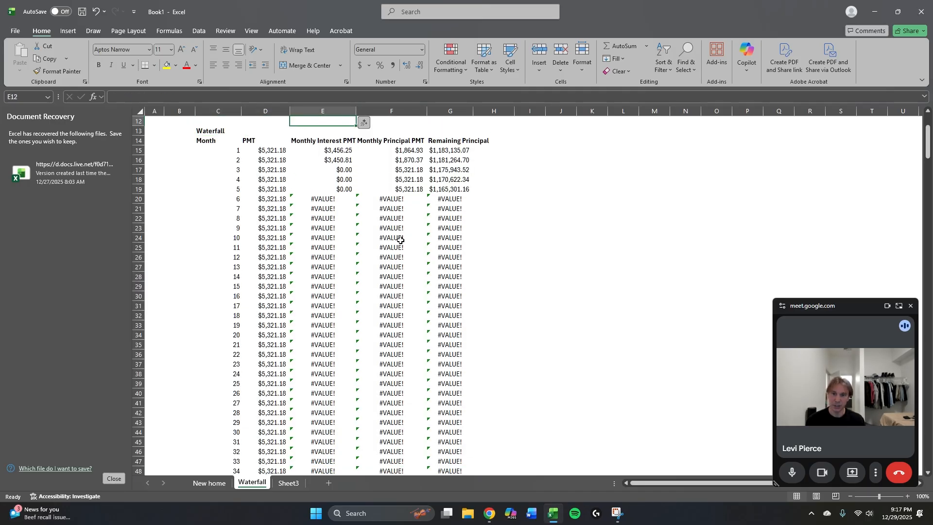
pyautogui.press('Down')
pyautogui.press('Down')
pyautogui.press('Down')
pyautogui.press('Down')
pyautogui.press('Down')
pyautogui.press('Down')
pyautogui.press('Down')
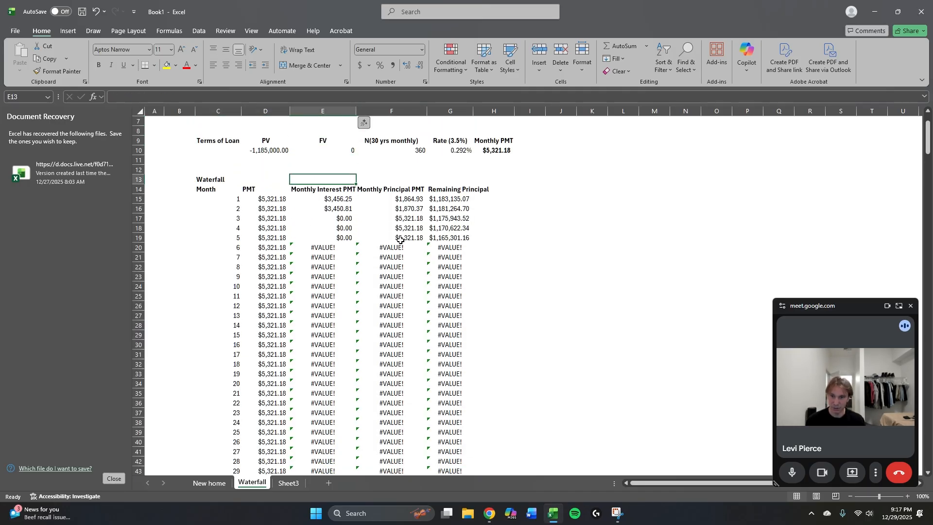
pyautogui.press('F2')
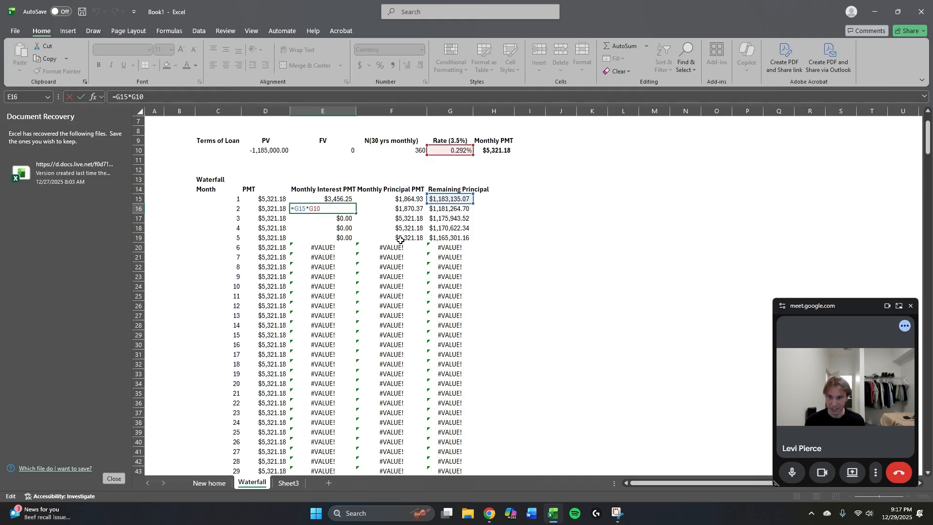
pyautogui.hotkey('ctrl', 'Return')
# Check the cell references in month 2's principal, remaining principal and interest formulas in F16, G16 and E16.
pyautogui.press('Right')
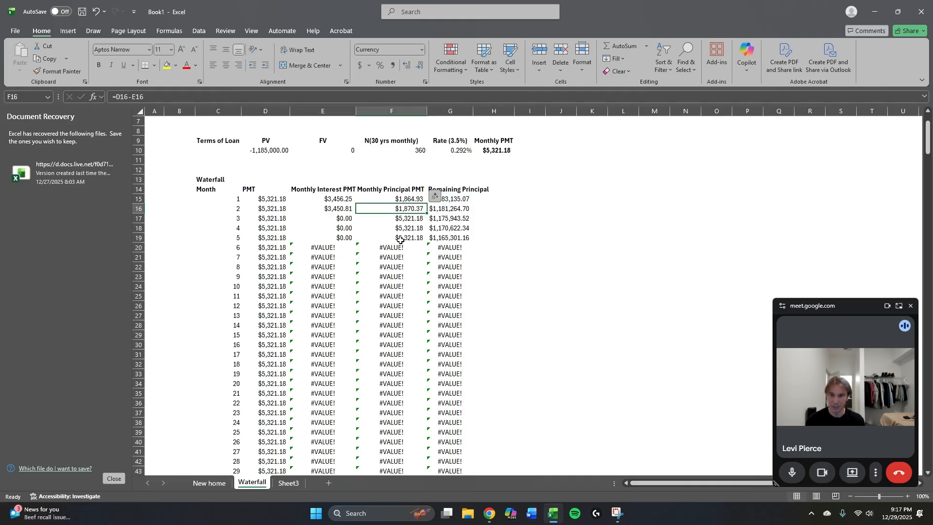
pyautogui.press('F2')
pyautogui.press('Escape')
pyautogui.press('Right')
pyautogui.press('F2')
pyautogui.press('Escape')
pyautogui.press('Left')
pyautogui.press('Left')
pyautogui.press('F2')
pyautogui.press('Escape')
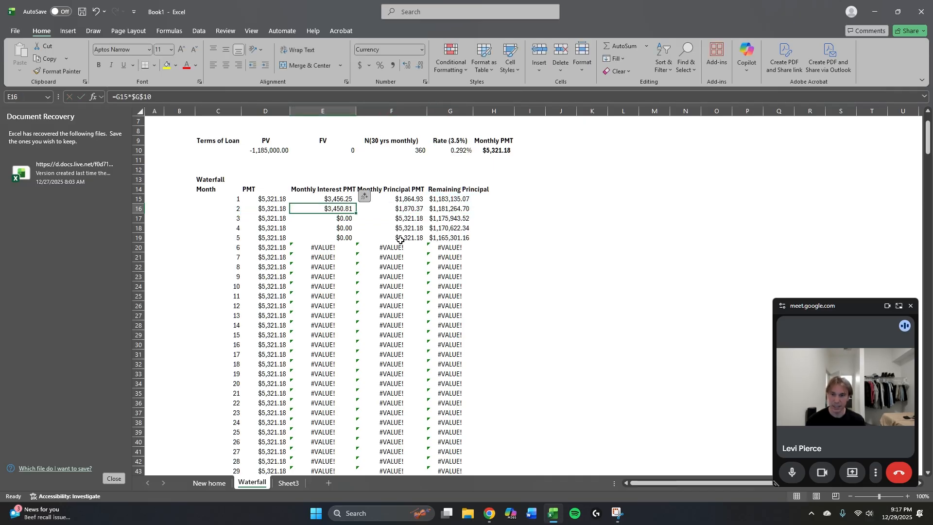
# Fill the corrected month 2 row C16:G16 down through month 360 in row 374.
pyautogui.press('Left')
pyautogui.press('Left')
pyautogui.hotkey('shift', 'Right')
pyautogui.hotkey('shift', 'Right')
pyautogui.hotkey('shift', 'Right')
pyautogui.hotkey('shift', 'Right')
pyautogui.hotkey('ctrl', 'shift', 'Down')
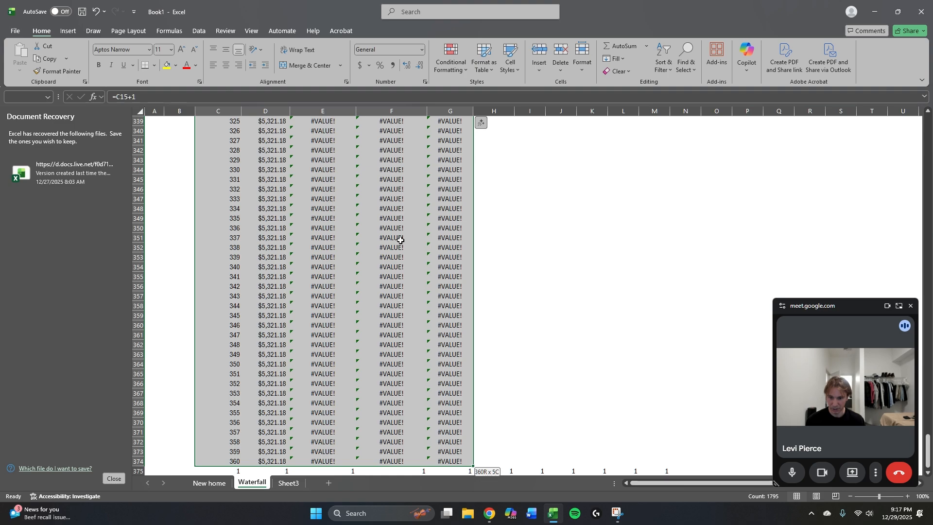
pyautogui.hotkey('ctrl', 'd')
# Examine how the monthly interest and principal payments change down the schedule.
pyautogui.press('Right')
pyautogui.press('Down')
pyautogui.press('Right')
pyautogui.press('Down')
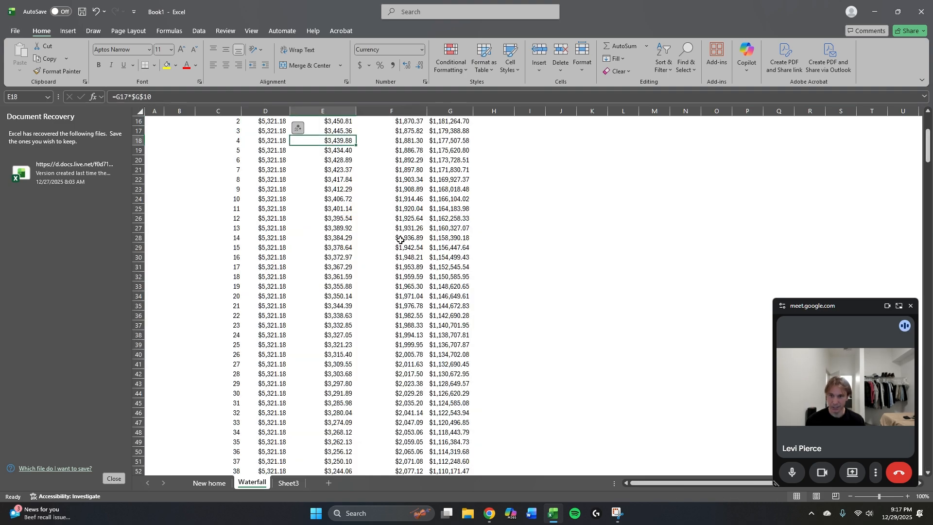
pyautogui.press('Up')
pyautogui.press('Down')
pyautogui.press('Down')
pyautogui.press('Down')
pyautogui.press('Down')
pyautogui.press('Down')
pyautogui.press('Down')
pyautogui.press('Down')
pyautogui.press('Down')
pyautogui.press('Down')
pyautogui.press('Down')
pyautogui.press('Down')
pyautogui.press('Down')
pyautogui.press('Down')
pyautogui.press('Down')
pyautogui.press('Down')
pyautogui.press('Down')
pyautogui.press('Down')
pyautogui.press('Down')
pyautogui.press('Down')
pyautogui.press('Down')
pyautogui.press('Down')
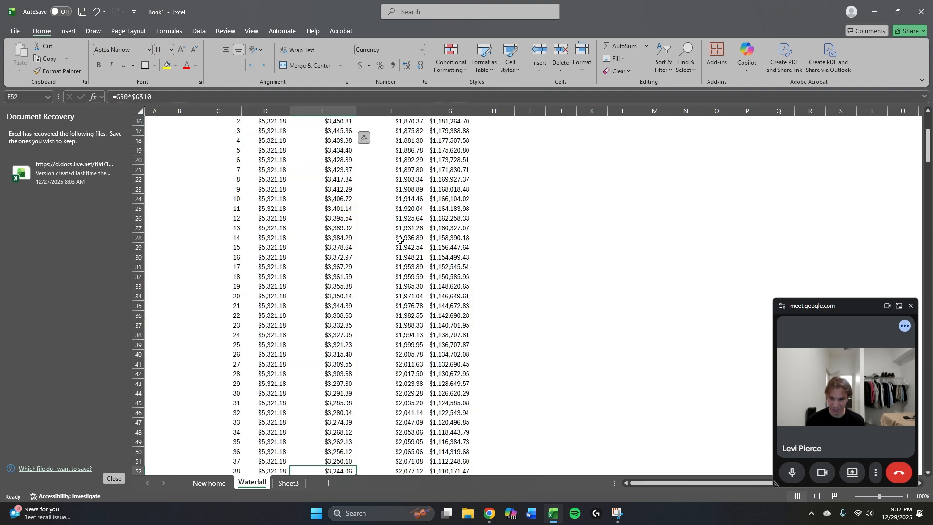
pyautogui.press('Down')
pyautogui.press('Down')
pyautogui.press('Down')
pyautogui.press('Down')
pyautogui.press('Down')
pyautogui.press('Down')
pyautogui.press('Down')
pyautogui.press('Down')
pyautogui.press('Down')
pyautogui.press('Down')
pyautogui.press('Down')
pyautogui.press('Down')
pyautogui.press('Down')
pyautogui.press('Down')
pyautogui.press('Down')
pyautogui.press('Down')
pyautogui.press('Down')
pyautogui.press('Down')
pyautogui.press('Down')
pyautogui.press('Down')
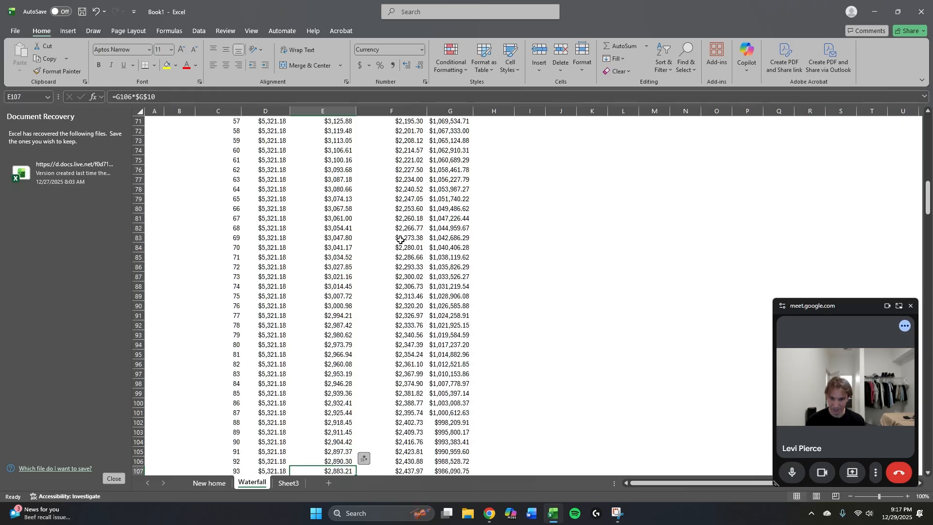
pyautogui.press('Right')
pyautogui.press('Down')
pyautogui.press('Down')
pyautogui.press('Down')
pyautogui.press('Down')
pyautogui.press('Down')
pyautogui.press('Down')
pyautogui.press('Down')
pyautogui.press('Down')
pyautogui.press('Down')
pyautogui.press('Down')
pyautogui.press('Down')
pyautogui.press('Down')
pyautogui.press('Down')
pyautogui.press('Down')
pyautogui.press('Down')
pyautogui.press('Down')
pyautogui.press('Down')
pyautogui.press('Down')
pyautogui.press('Down')
pyautogui.press('Down')
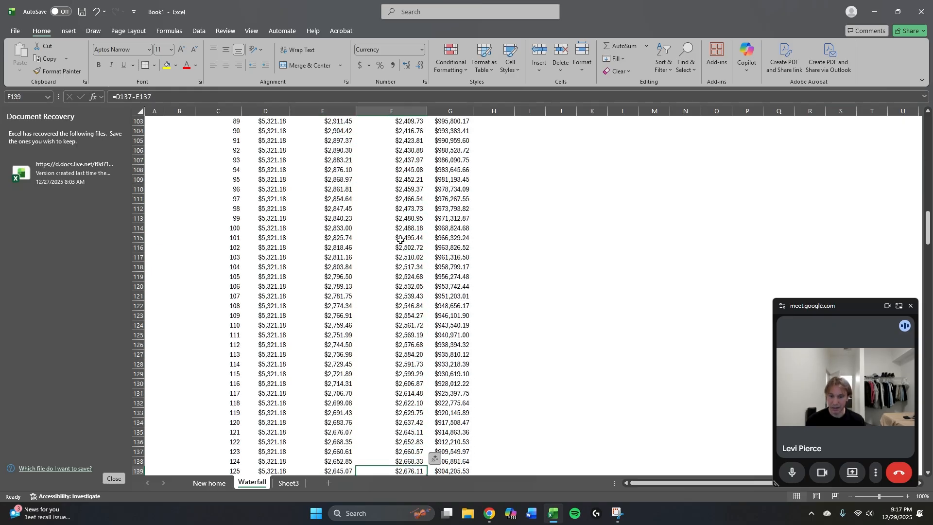
pyautogui.press('Down')
pyautogui.press('Down')
pyautogui.press('Down')
pyautogui.press('Down')
pyautogui.press('Down')
pyautogui.press('Down')
pyautogui.press('Down')
pyautogui.press('Down')
pyautogui.press('Down')
pyautogui.press('Down')
pyautogui.press('Down')
pyautogui.press('Down')
pyautogui.press('Down')
pyautogui.press('Down')
pyautogui.press('Down')
pyautogui.press('Down')
pyautogui.press('Down')
pyautogui.press('Down')
pyautogui.press('Down')
pyautogui.press('Down')
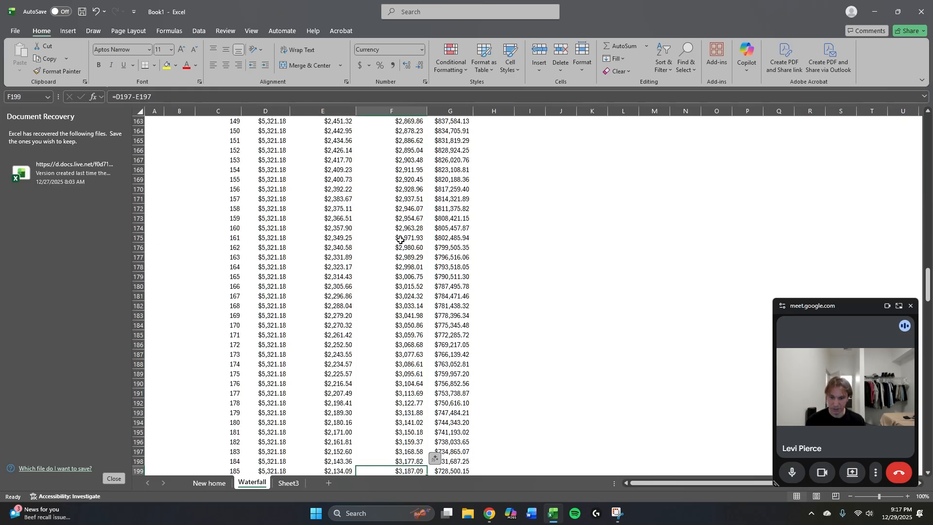
pyautogui.press('Left')
pyautogui.press('Down')
pyautogui.press('Down')
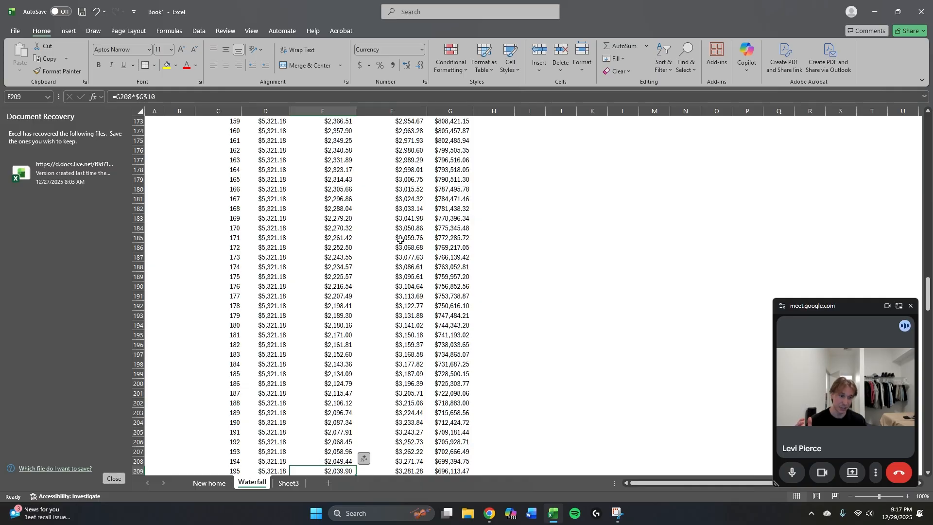
pyautogui.press('Right')
pyautogui.press('Down')
pyautogui.press('Down')
pyautogui.press('Down')
pyautogui.press('Down')
pyautogui.press('Down')
pyautogui.press('Down')
pyautogui.press('Down')
pyautogui.press('Down')
pyautogui.press('Down')
pyautogui.press('Down')
pyautogui.press('Down')
pyautogui.press('Down')
pyautogui.press('Down')
pyautogui.press('Down')
pyautogui.press('Down')
pyautogui.press('Down')
pyautogui.press('Down')
pyautogui.press('Down')
pyautogui.press('Down')
pyautogui.press('Down')
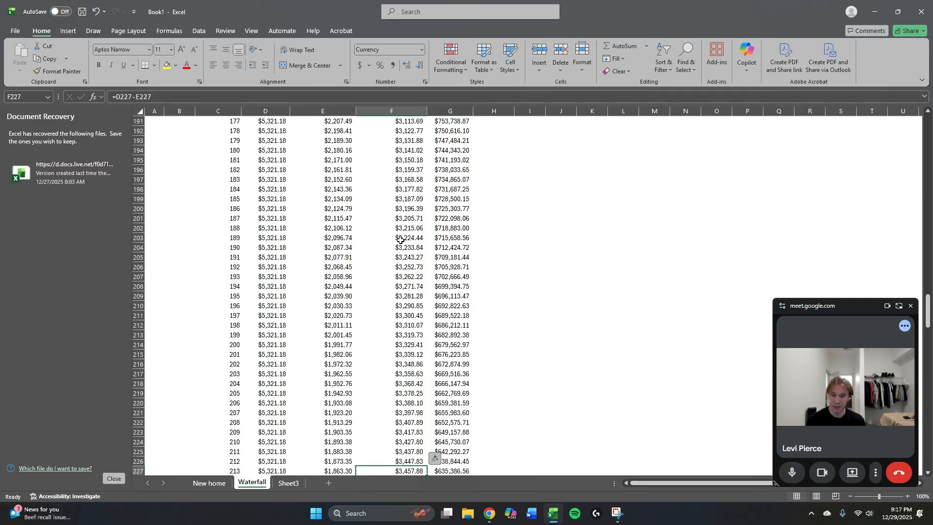
pyautogui.press('Down')
pyautogui.press('Down')
pyautogui.press('Down')
pyautogui.press('Down')
pyautogui.press('Down')
pyautogui.press('Down')
pyautogui.press('Down')
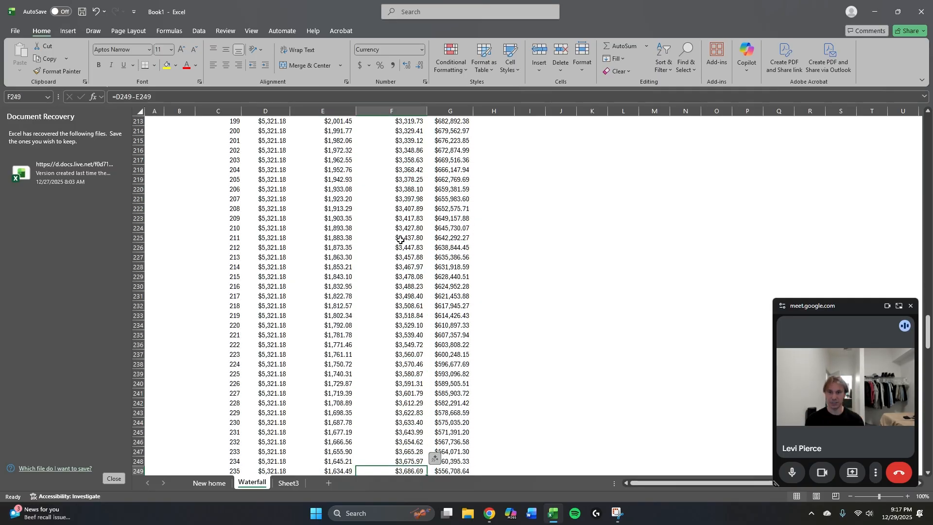
pyautogui.press('Down')
pyautogui.press('Down')
pyautogui.press('Down')
pyautogui.press('Down')
pyautogui.press('Down')
pyautogui.press('Down')
pyautogui.press('Down')
pyautogui.press('Down')
pyautogui.press('Down')
pyautogui.press('Down')
pyautogui.press('Down')
pyautogui.press('Down')
pyautogui.press('Down')
pyautogui.press('Down')
pyautogui.press('Down')
pyautogui.press('Down')
pyautogui.press('Down')
pyautogui.press('Down')
pyautogui.press('Down')
pyautogui.press('Down')
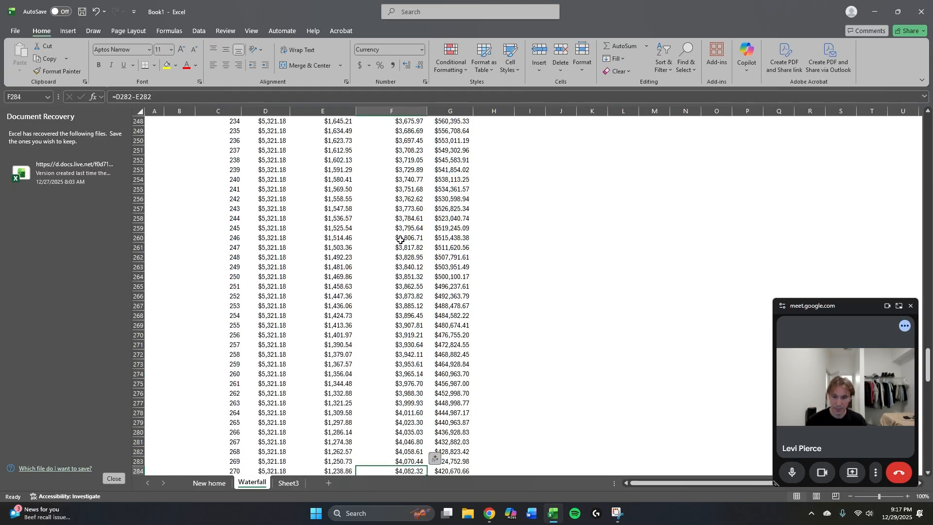
# Check the remaining principal in G374 at month 360.
pyautogui.press('Right')
pyautogui.hotkey('ctrl', 'Down')
pyautogui.press('Up')
pyautogui.press('Left')
pyautogui.press('Right')
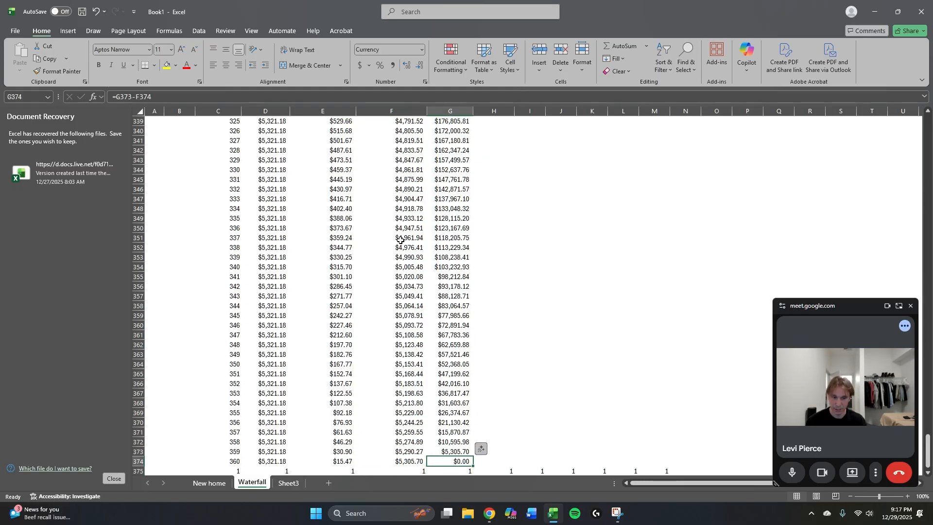
# Delete the row of helper 1s in row 375 below the schedule, starting at C375.
pyautogui.press('Down')
pyautogui.press('Left')
pyautogui.press('Left')
pyautogui.press('Left')
pyautogui.press('Left')
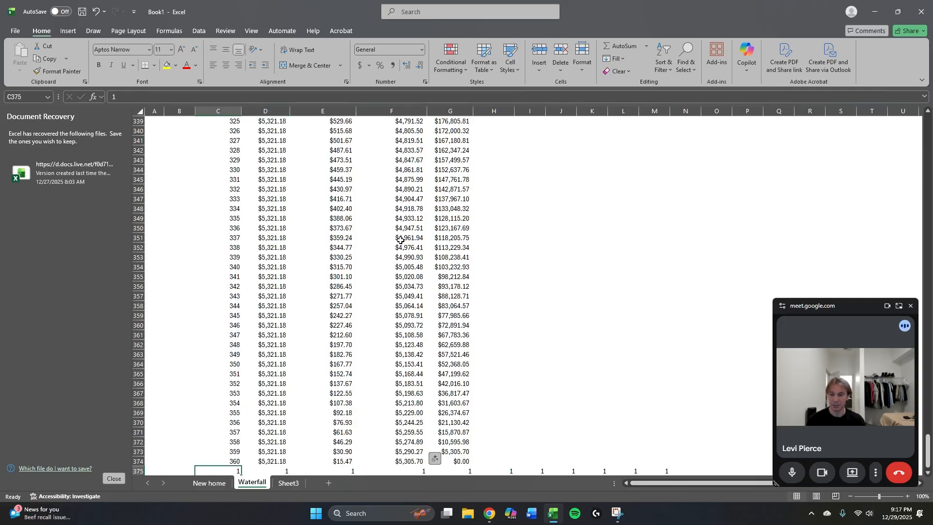
pyautogui.hotkey('ctrl', 'shift', 'Right')
pyautogui.press('Delete')
# Apply all borders to the schedule values in C15:G374.
pyautogui.press('Left')
pyautogui.press('Up')
pyautogui.press('Right')
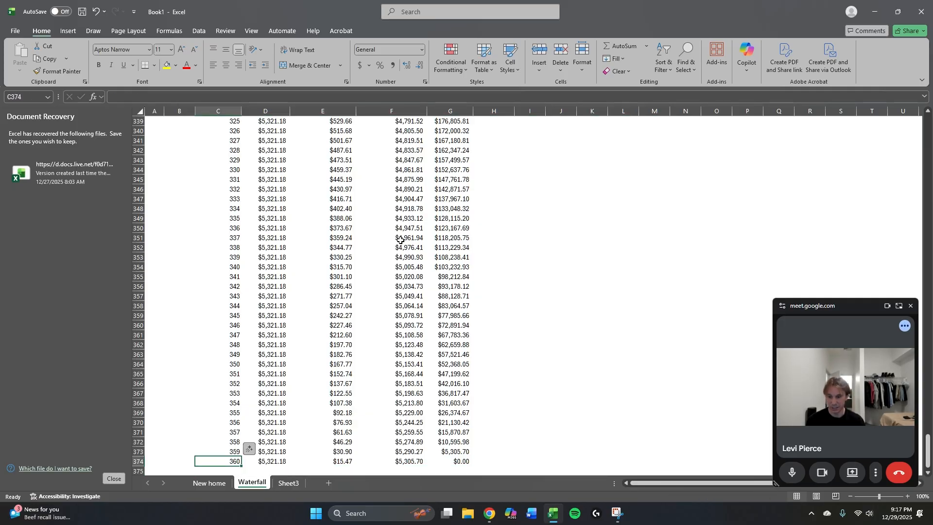
pyautogui.hotkey('shift', 'Right')
pyautogui.hotkey('ctrl', 'shift', 'Right')
pyautogui.hotkey('ctrl', 'shift', 'Up')
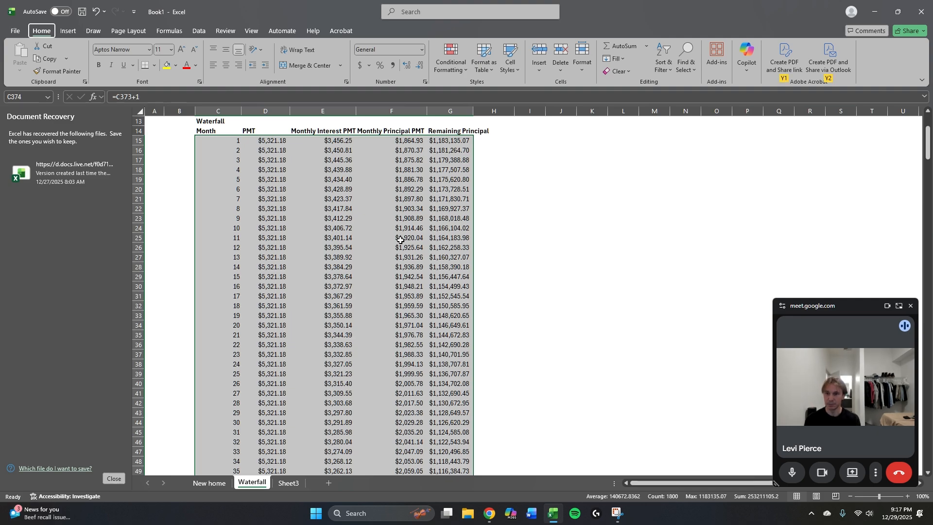
pyautogui.hotkey('alt', 'h')
pyautogui.press('b')
pyautogui.press('a')
pyautogui.hotkey('ctrl', 'Up')
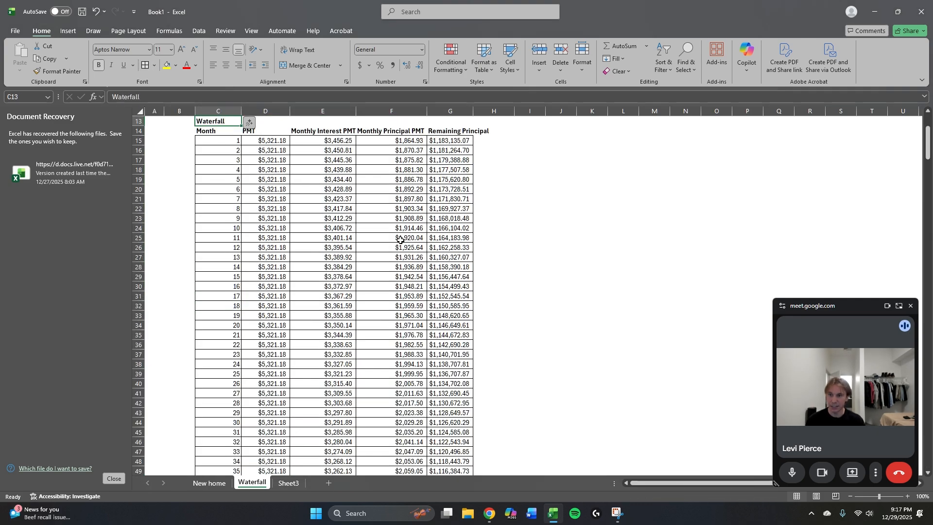
pyautogui.press('Down')
pyautogui.hotkey('ctrl', 'shift', 'Right')
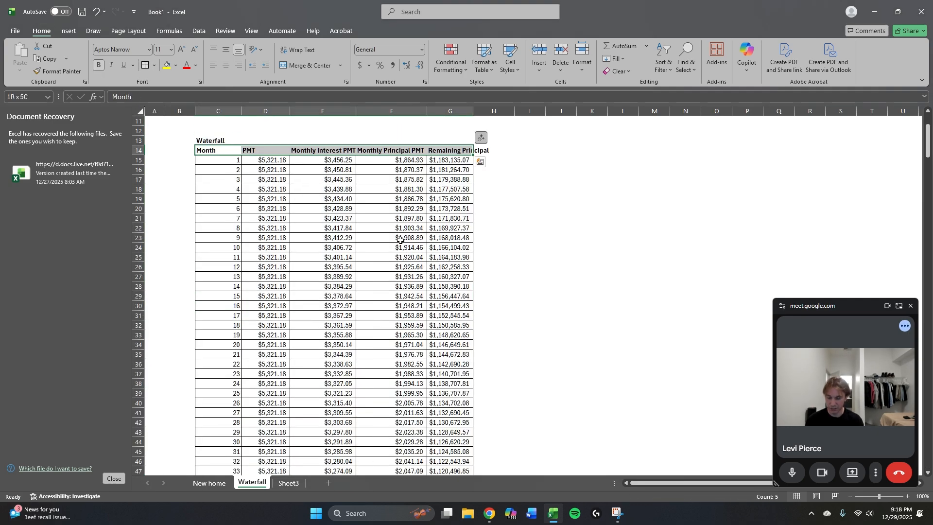
pyautogui.press('alt')
pyautogui.press('Escape')
# Center the Waterfall title across C13:G13 using the Center Across Selection horizontal alignment, without merging cells.
pyautogui.press('Up')
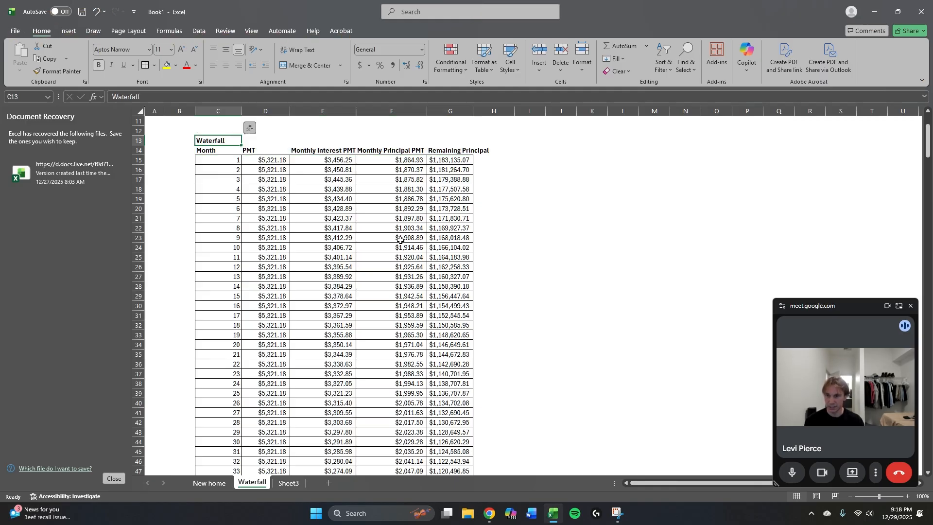
pyautogui.hotkey('shift', 'Right')
pyautogui.hotkey('shift', 'Right')
pyautogui.hotkey('shift', 'Right')
pyautogui.hotkey('shift', 'Right')
pyautogui.hotkey('ctrl', '1')
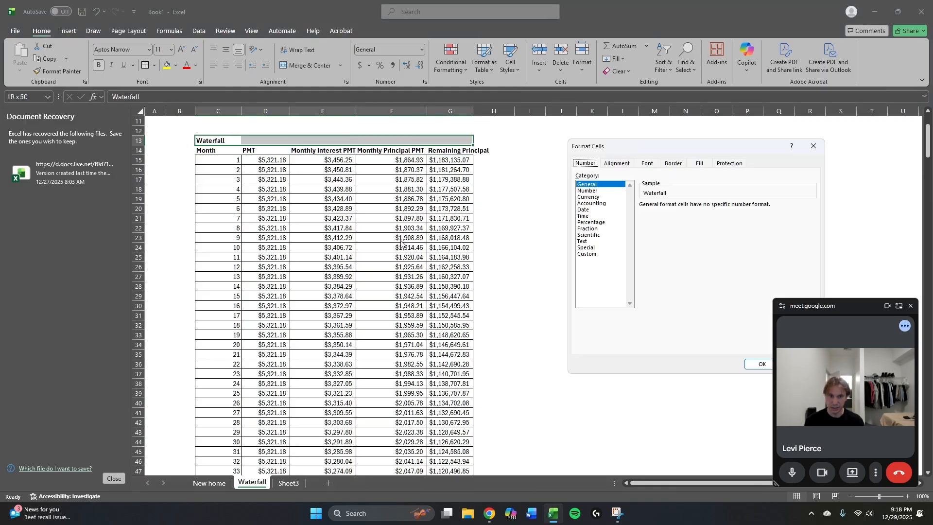
pyautogui.hotkey('ctrl', 'Tab')
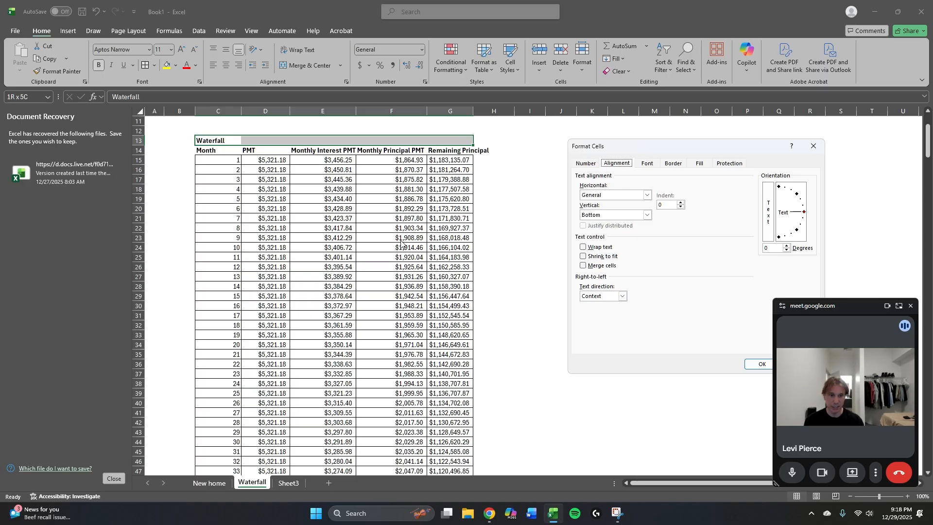
pyautogui.hotkey('alt', 'h')
pyautogui.hotkey('alt', 'Down')
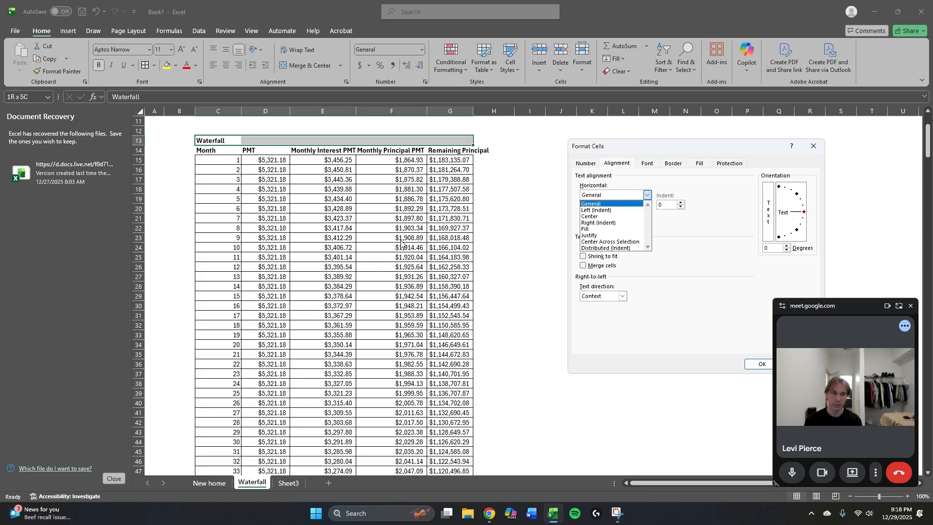
pyautogui.press('Down')
pyautogui.press('Down')
pyautogui.press('Down')
pyautogui.press('Down')
pyautogui.press('Down')
pyautogui.press('Down')
pyautogui.press('Return')
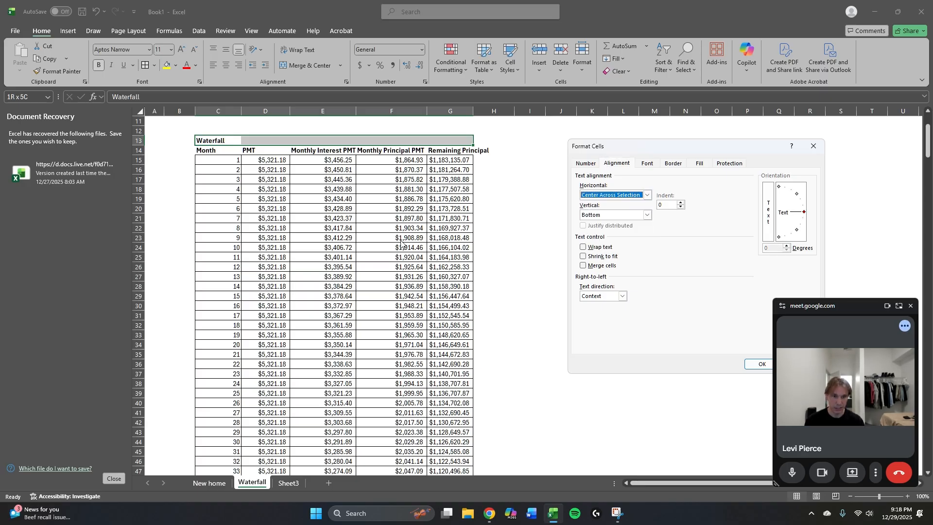
pyautogui.press('Return')
# Fill the title band C13:G13 with the second-darkest shade of the dark blue theme color.
pyautogui.press('Up')
pyautogui.press('Down')
pyautogui.hotkey('shift', 'Right')
pyautogui.hotkey('shift', 'Right')
pyautogui.hotkey('shift', 'Right')
pyautogui.hotkey('shift', 'Right')
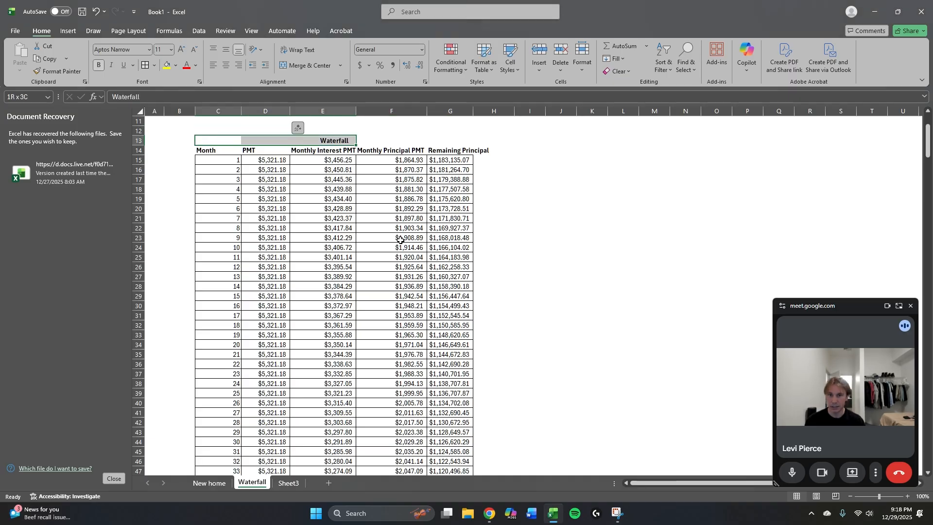
pyautogui.press('h')
pyautogui.press('h')
pyautogui.press('Down')
pyautogui.press('Right')
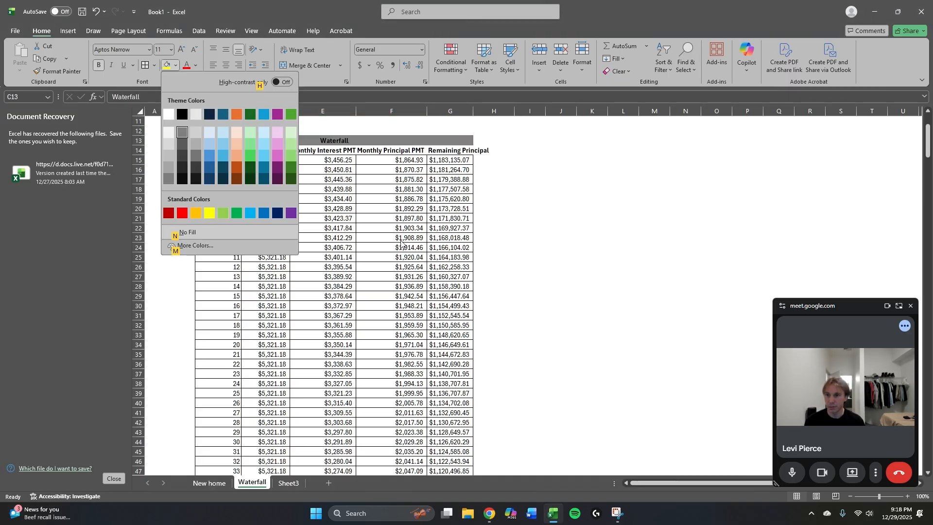
pyautogui.press('Right')
pyautogui.press('Right')
pyautogui.press('Down')
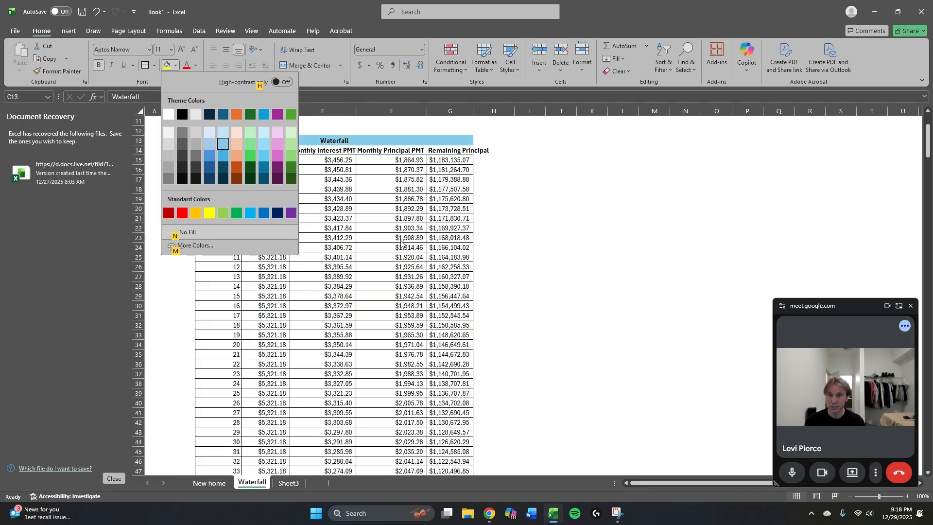
pyautogui.press('Right')
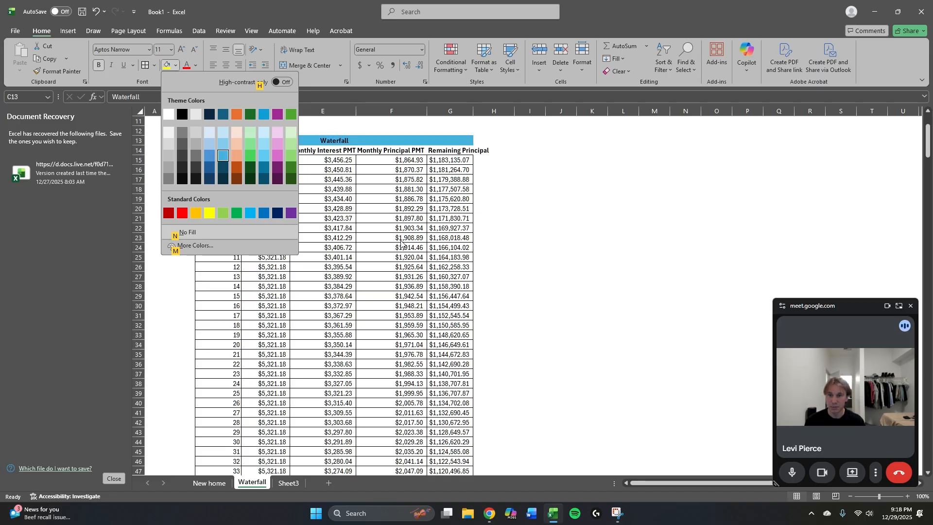
pyautogui.press('Up')
pyautogui.press('Down')
pyautogui.press('Down')
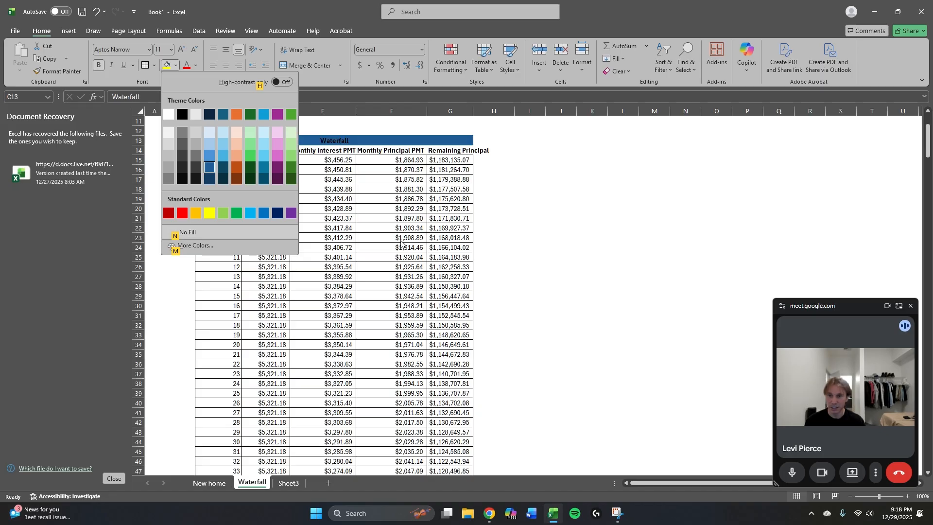
pyautogui.press('Return')
# Set the font color of the Waterfall title band in C13:G13 to white.
pyautogui.press('alt')
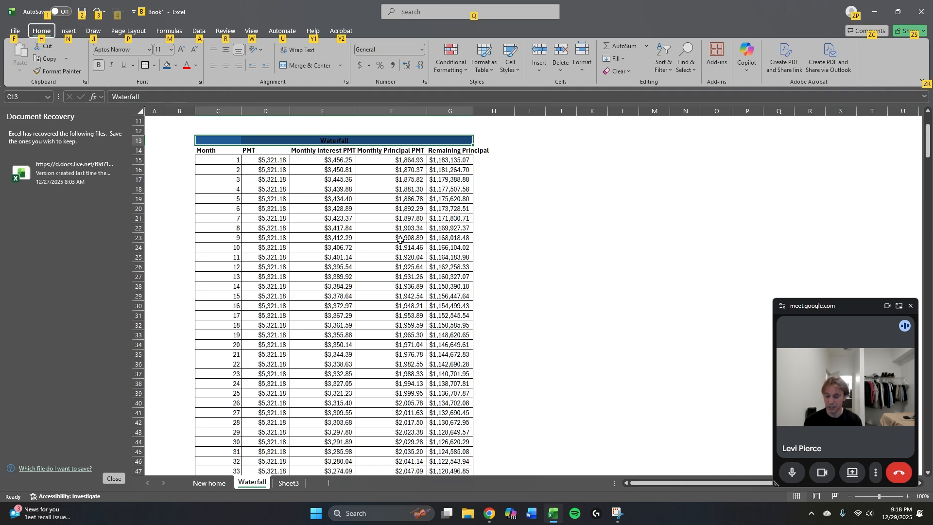
pyautogui.press('h')
pyautogui.press('f')
pyautogui.press('c')
pyautogui.press('Left')
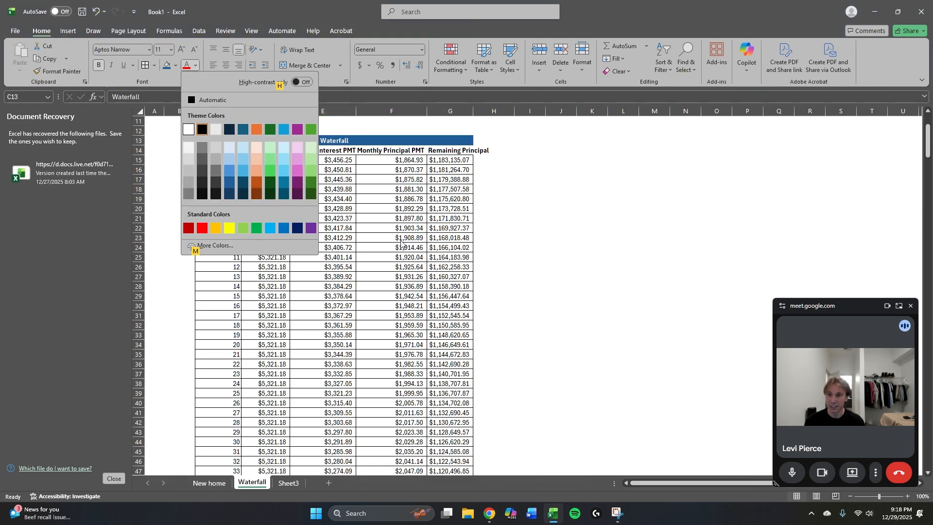
pyautogui.press('Return')
# Fill the schedule's column header row C14:G14 with medium gray, the second shade of the light gray theme color.
pyautogui.press('Right')
pyautogui.press('Right')
pyautogui.press('Down')
pyautogui.press('Left')
pyautogui.press('Left')
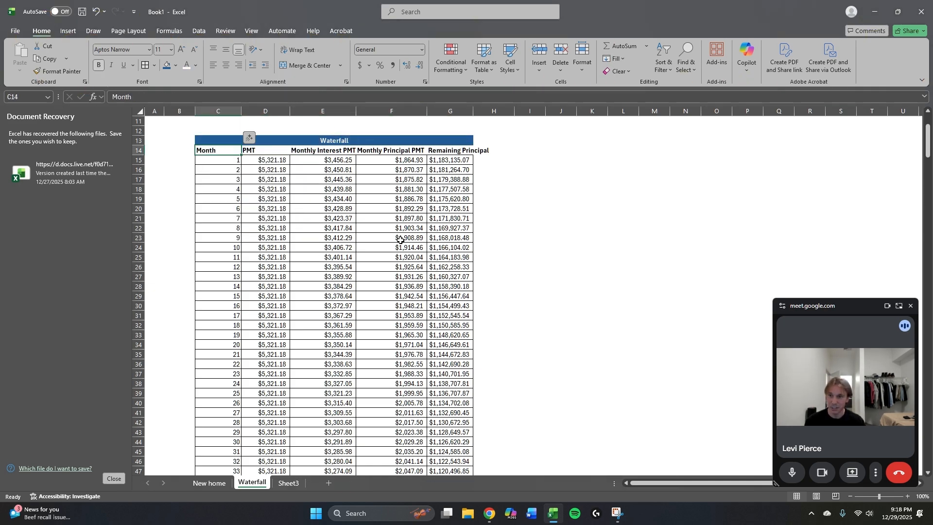
pyautogui.hotkey('ctrl', 'shift', 'Right')
pyautogui.press('alt')
pyautogui.press('h')
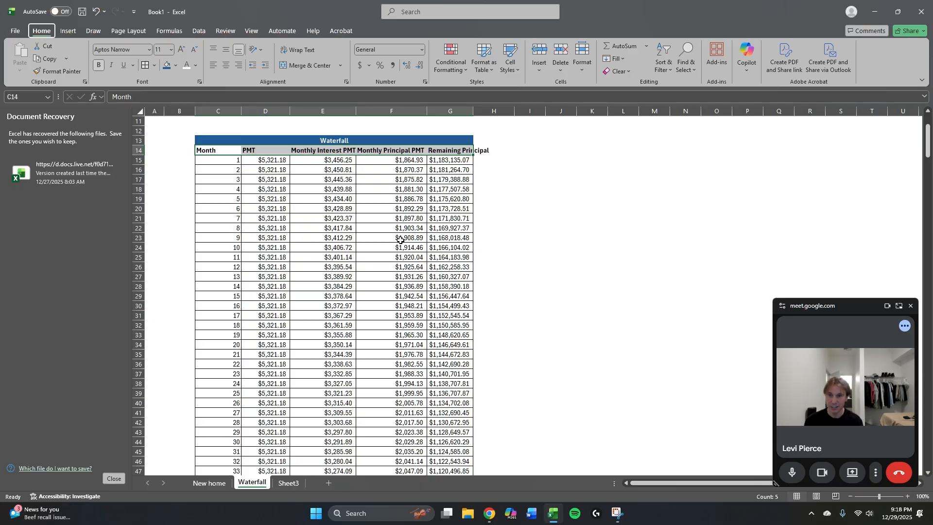
pyautogui.press('h')
pyautogui.press('Down')
pyautogui.press('Right')
pyautogui.press('Right')
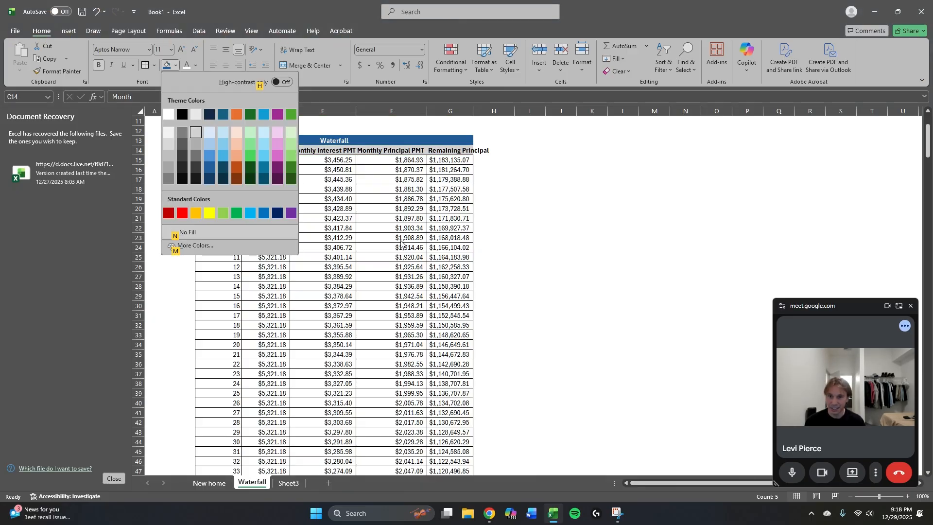
pyautogui.press('Down')
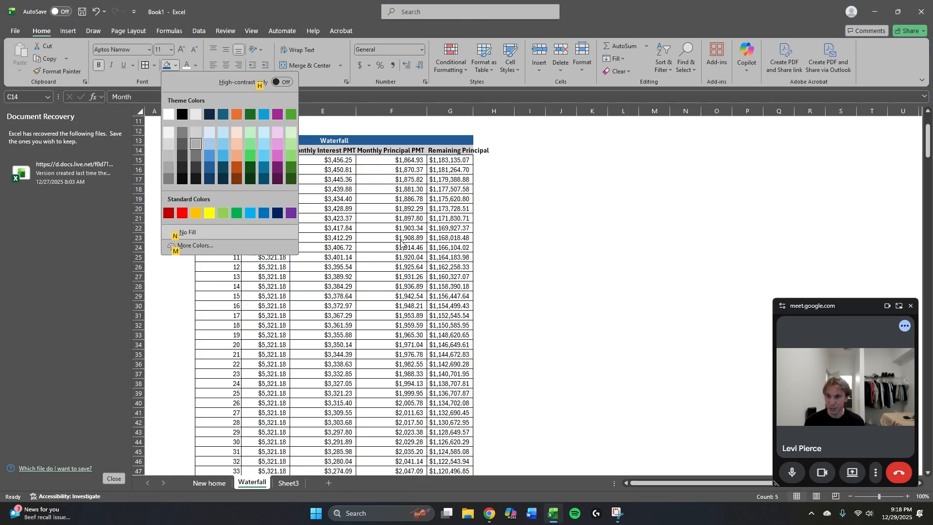
pyautogui.press('Return')
# Set the font color of the column headers in C14:G14 to white.
pyautogui.press('alt')
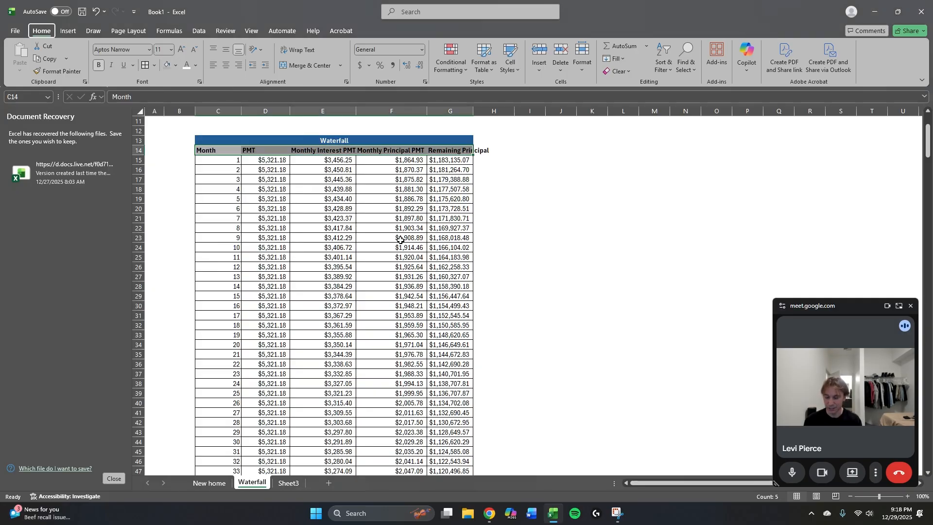
pyautogui.press('h')
pyautogui.press('f')
pyautogui.press('c')
pyautogui.press('Down')
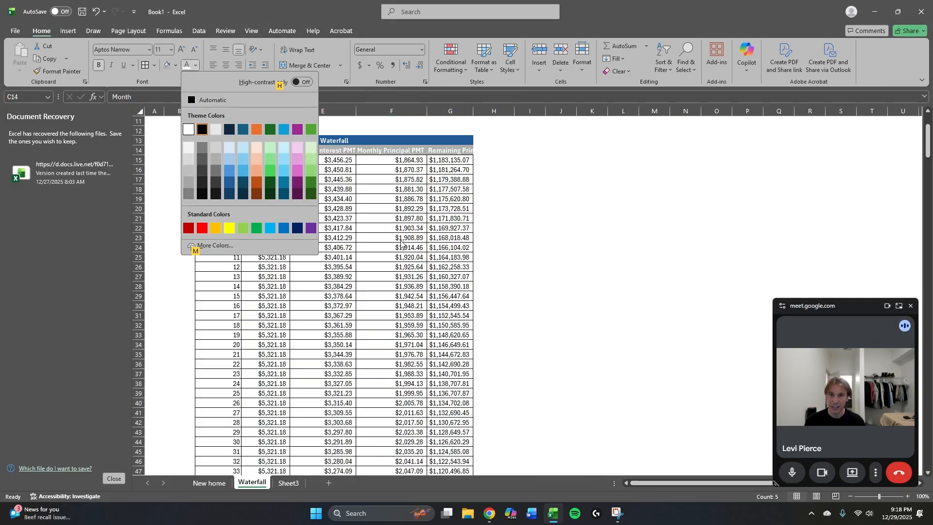
pyautogui.press('Right')
pyautogui.press('Left')
pyautogui.press('Return')
# AutoFit schedule columns C through G to their headers and set their column width to 20.
pyautogui.press('Right')
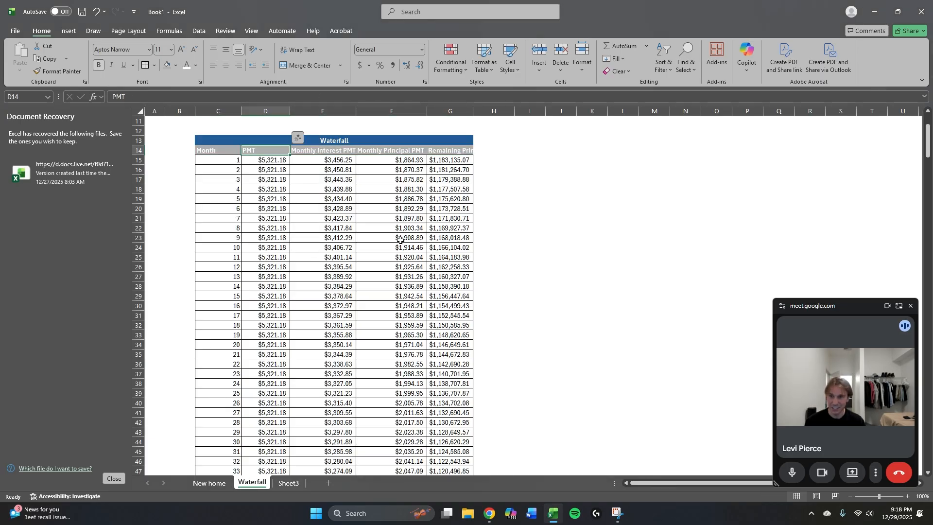
pyautogui.press('Left')
pyautogui.hotkey('ctrl', 'shift', 'Right')
pyautogui.hotkey('alt', 'h')
pyautogui.press('o')
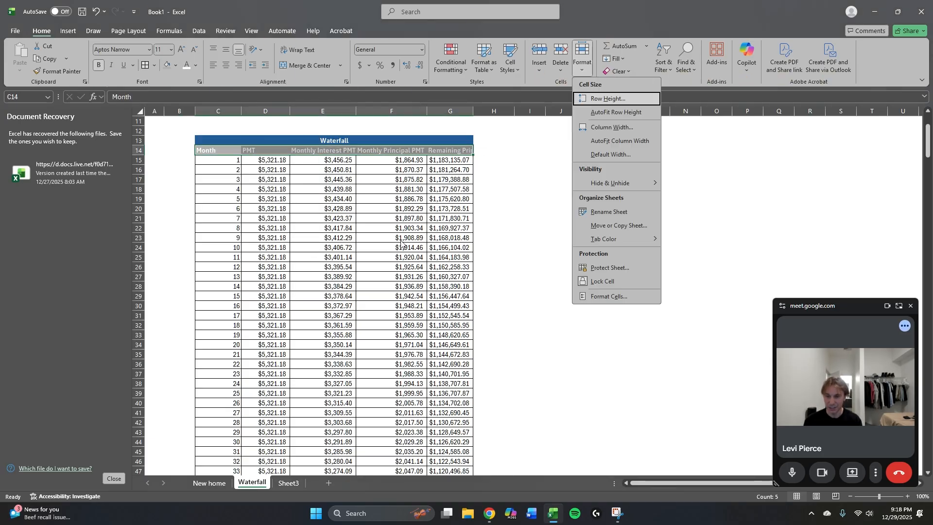
pyautogui.press('i')
pyautogui.hotkey('alt', 'h')
pyautogui.write('ow')
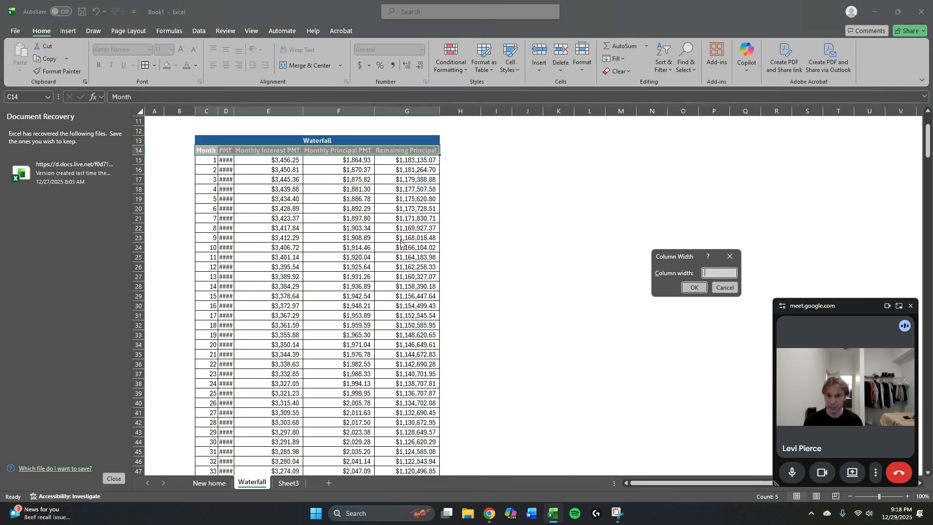
pyautogui.write('20')
pyautogui.press('Return')
# Add a bottom border under the loan terms headers in C9:H9.
pyautogui.press('Right')
pyautogui.press('Up')
pyautogui.press('Up')
pyautogui.press('Up')
pyautogui.press('Up')
pyautogui.press('Up')
pyautogui.press('Up')
pyautogui.press('Up')
pyautogui.press('Up')
pyautogui.press('Up')
pyautogui.press('Up')
pyautogui.press('Up')
pyautogui.press('Up')
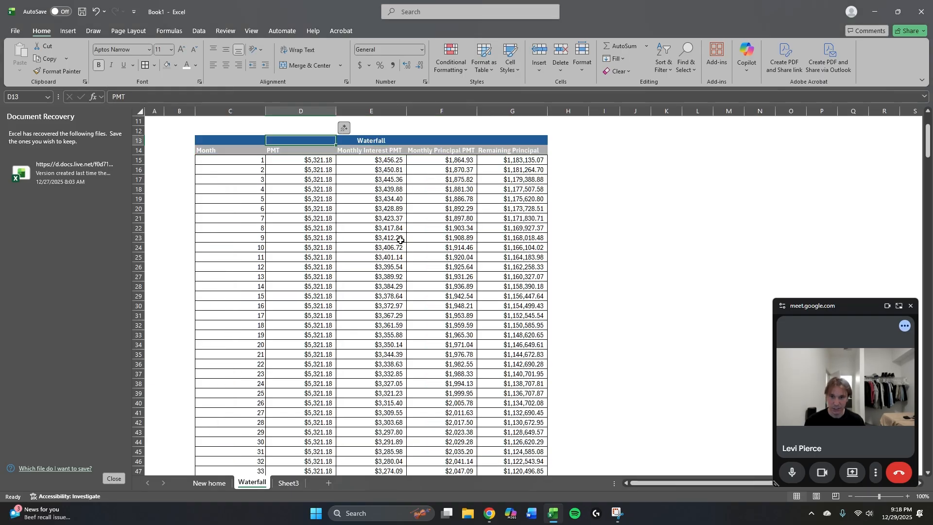
pyautogui.press('Up')
pyautogui.press('Down')
pyautogui.press('Down')
pyautogui.press('Down')
pyautogui.press('Down')
pyautogui.press('Down')
pyautogui.press('Down')
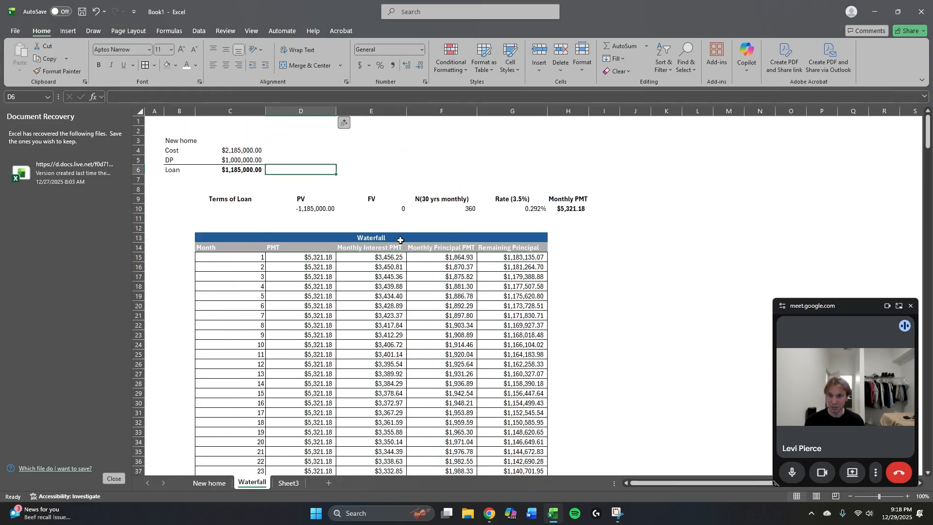
pyautogui.press('Left')
pyautogui.press('Down')
pyautogui.press('Down')
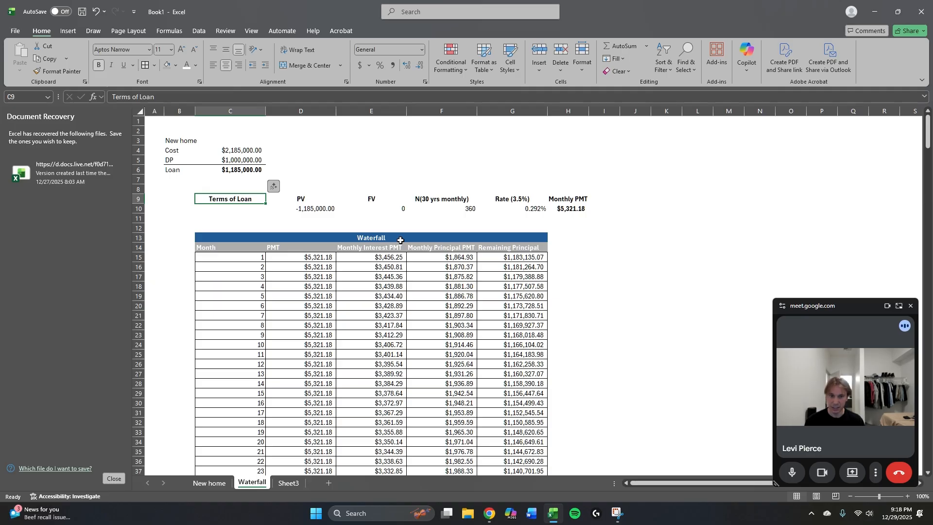
pyautogui.hotkey('shift', 'Right')
pyautogui.hotkey('shift', 'Right')
pyautogui.hotkey('shift', 'Right')
pyautogui.hotkey('shift', 'Right')
pyautogui.hotkey('shift', 'Right')
pyautogui.press('alt')
pyautogui.press('h')
pyautogui.press('b')
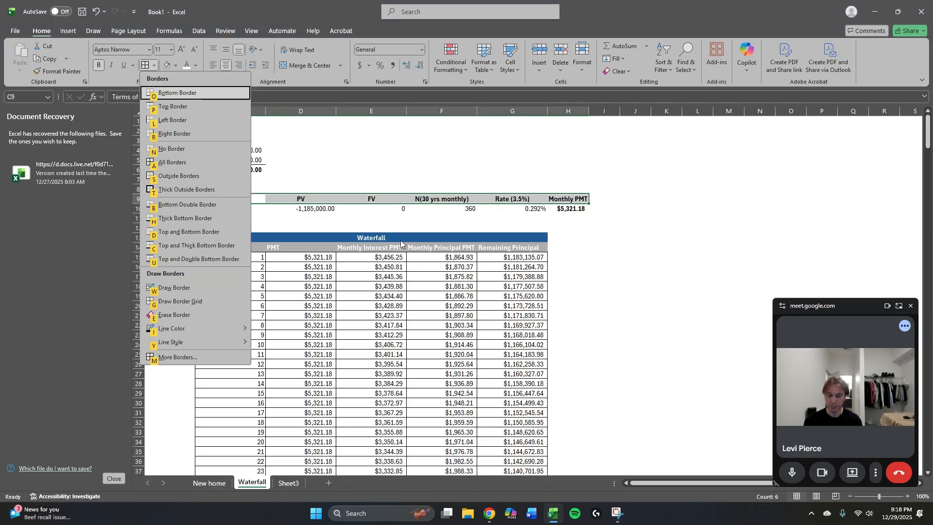
pyautogui.press('o')
# Review the loan terms in rows 9 and 10 and the New home loan summary above them.
pyautogui.press('Right')
pyautogui.press('Right')
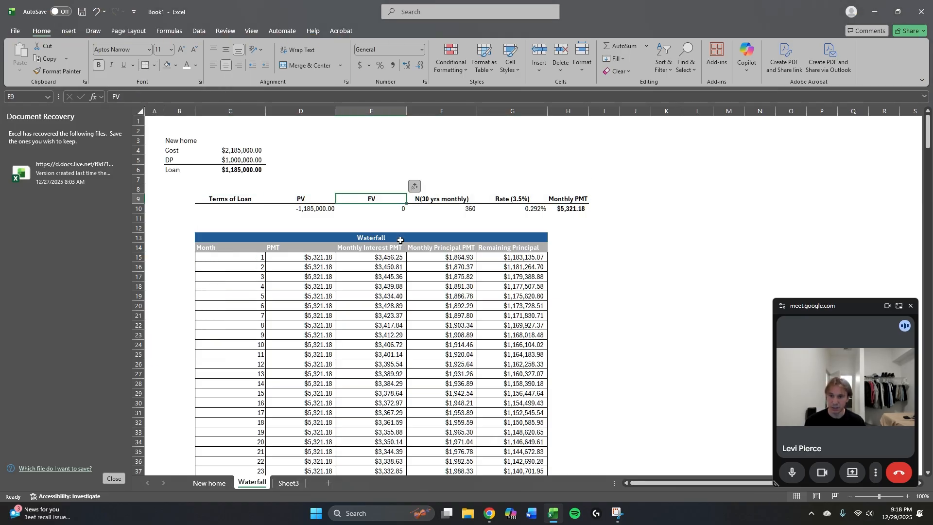
pyautogui.press('Down')
pyautogui.press('Left')
pyautogui.press('Right')
pyautogui.press('Right')
pyautogui.press('Left')
pyautogui.press('Left')
pyautogui.press('Left')
pyautogui.press('Right')
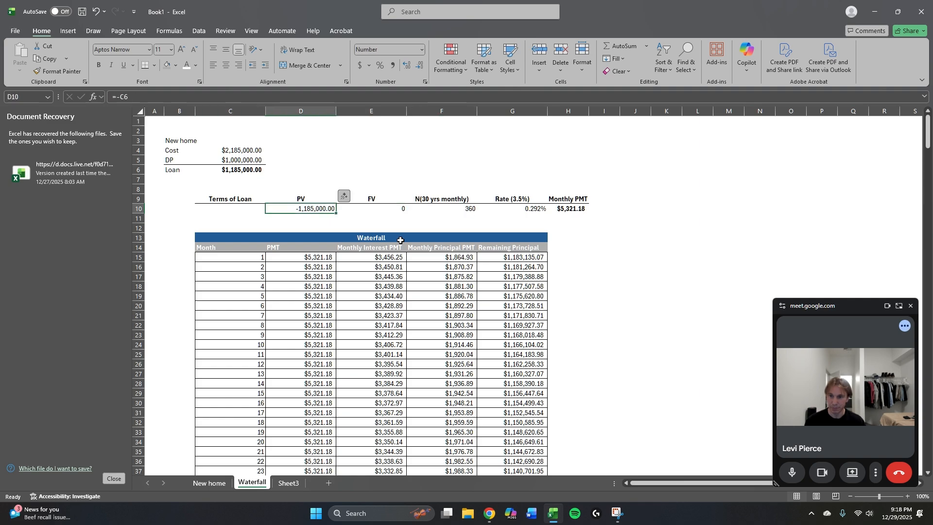
pyautogui.press('Right')
pyautogui.press('Right')
pyautogui.press('Right')
pyautogui.press('Right')
pyautogui.press('Up')
pyautogui.press('Left')
pyautogui.press('Left')
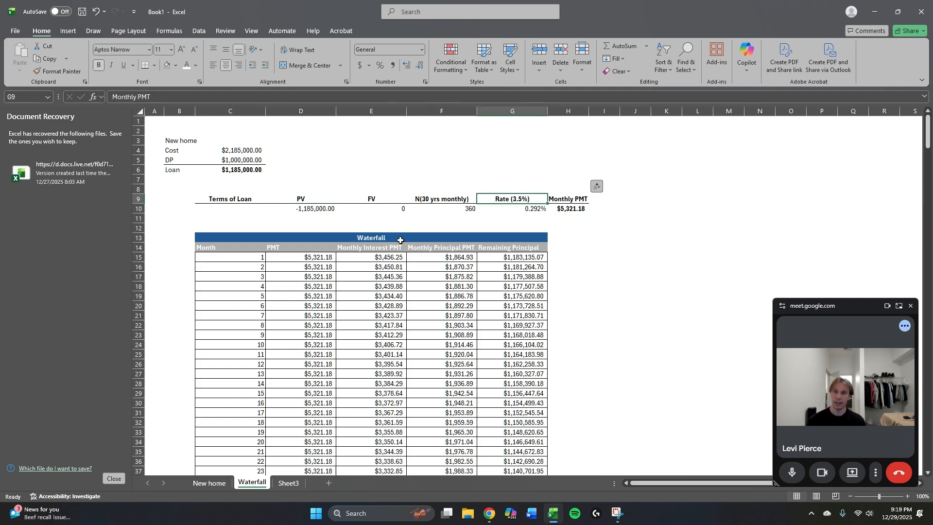
pyautogui.press('Up')
pyautogui.press('Left')
pyautogui.press('Left')
pyautogui.press('Down')
pyautogui.press('Up')
pyautogui.press('Up')
pyautogui.press('Left')
pyautogui.press('Left')
pyautogui.press('Up')
pyautogui.press('Up')
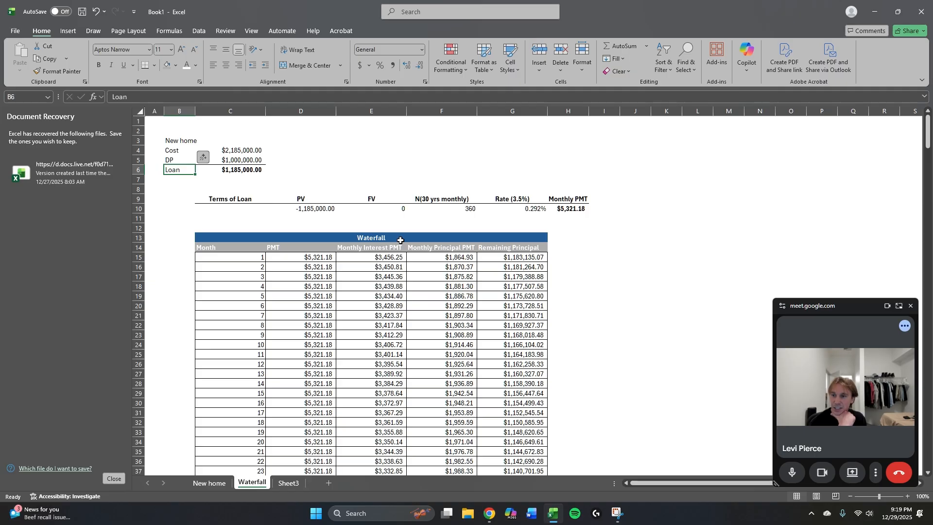
# Examine the monthly interest and principal payments around month 12 of the schedule.
pyautogui.press('Right')
pyautogui.press('Down')
pyautogui.press('Down')
pyautogui.press('Right')
pyautogui.press('Right')
pyautogui.press('Down')
pyautogui.press('Down')
pyautogui.press('Down')
pyautogui.press('Down')
pyautogui.press('Down')
pyautogui.press('Down')
pyautogui.press('Down')
pyautogui.press('Down')
pyautogui.press('Down')
pyautogui.press('Down')
pyautogui.press('Down')
pyautogui.press('Down')
pyautogui.press('Down')
pyautogui.press('Down')
pyautogui.press('Down')
pyautogui.press('Down')
pyautogui.press('Down')
pyautogui.press('Down')
pyautogui.press('Down')
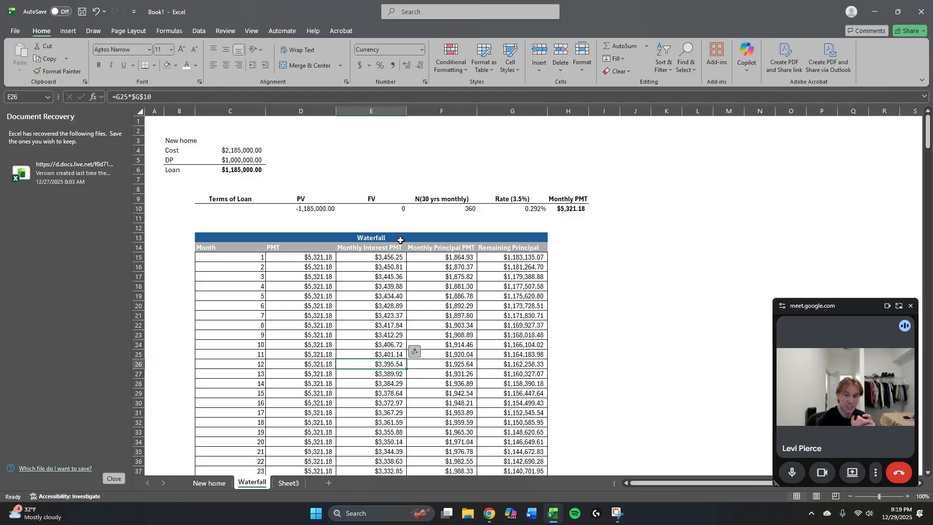
pyautogui.press('Right')
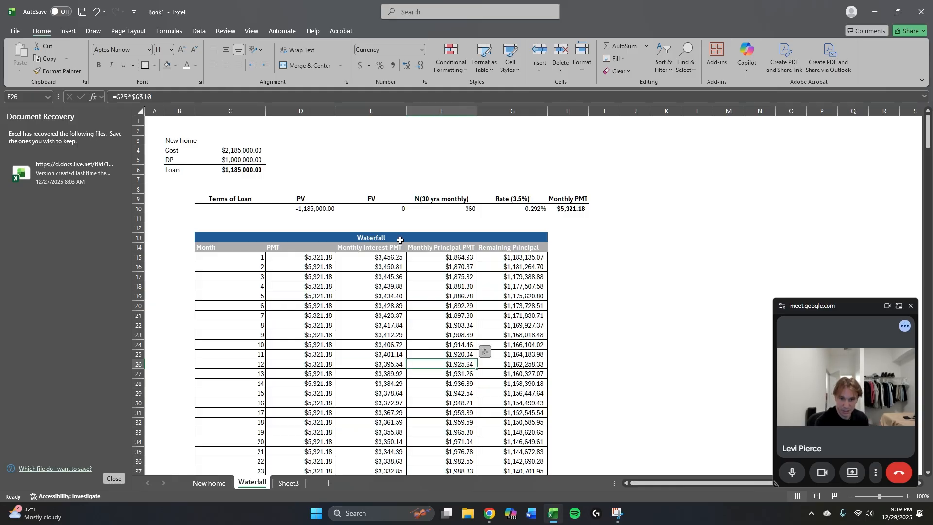
pyautogui.press('Down')
pyautogui.press('Right')
pyautogui.press('Left')
pyautogui.press('Up')
pyautogui.press('Left')
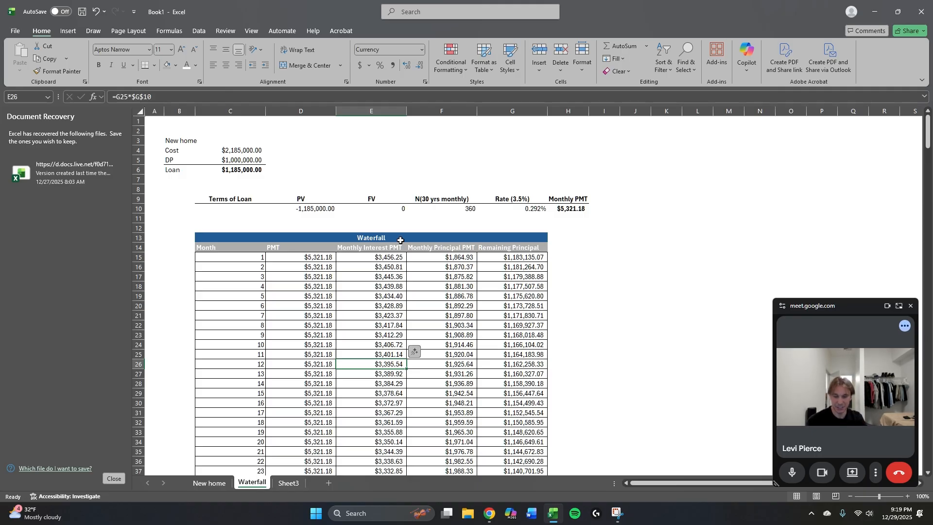
pyautogui.hotkey('ctrl', 'pageup')
pyautogui.hotkey('ctrl', 'pagedown')
pyautogui.press('Left')
pyautogui.press('Left')
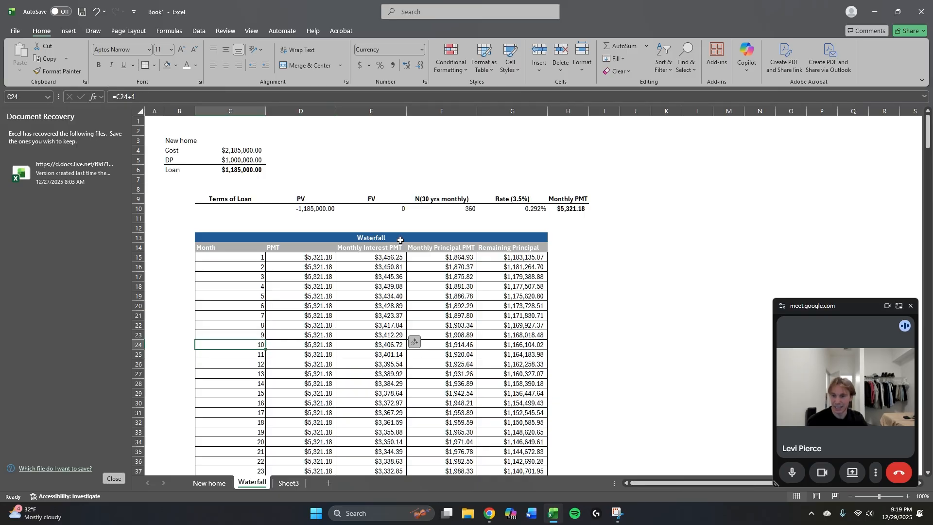
# Review the Waterfall title band, the column headers and the first months of the schedule across columns C to G.
pyautogui.press('Up')
pyautogui.press('Up')
pyautogui.press('Up')
pyautogui.press('Up')
pyautogui.press('Up')
pyautogui.press('Up')
pyautogui.press('Up')
pyautogui.press('Up')
pyautogui.press('Up')
pyautogui.press('Up')
pyautogui.press('Up')
pyautogui.press('Up')
pyautogui.press('Up')
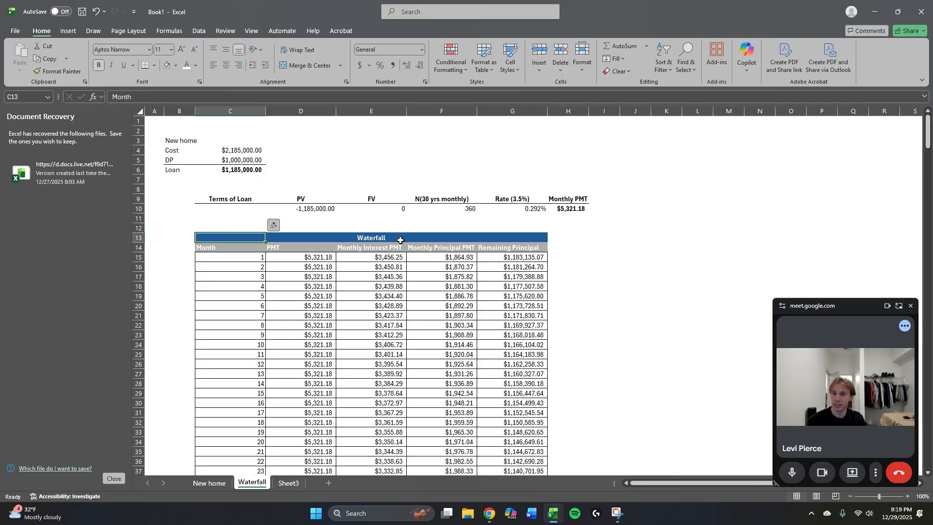
pyautogui.press('Right')
pyautogui.press('Right')
pyautogui.press('Right')
pyautogui.press('Right')
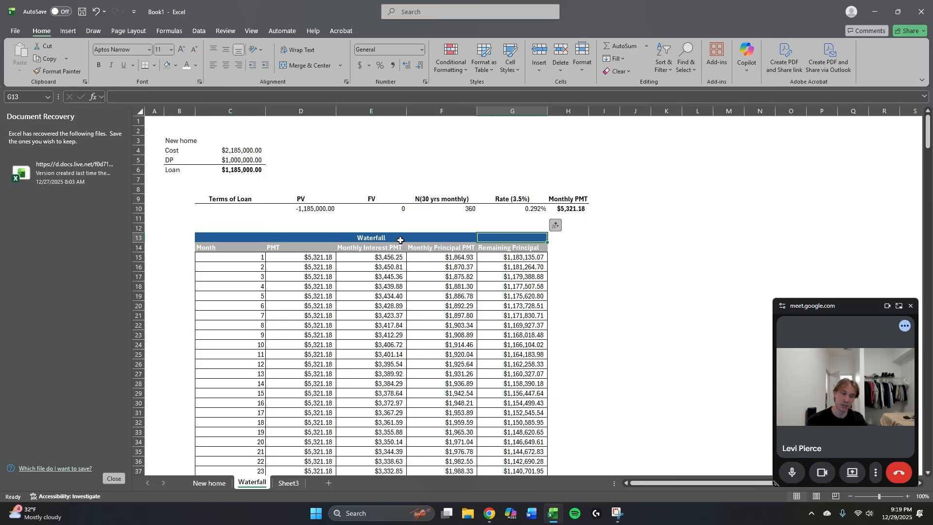
pyautogui.press('Left')
pyautogui.press('Left')
pyautogui.press('Left')
pyautogui.press('Down')
pyautogui.press('Down')
pyautogui.press('Down')
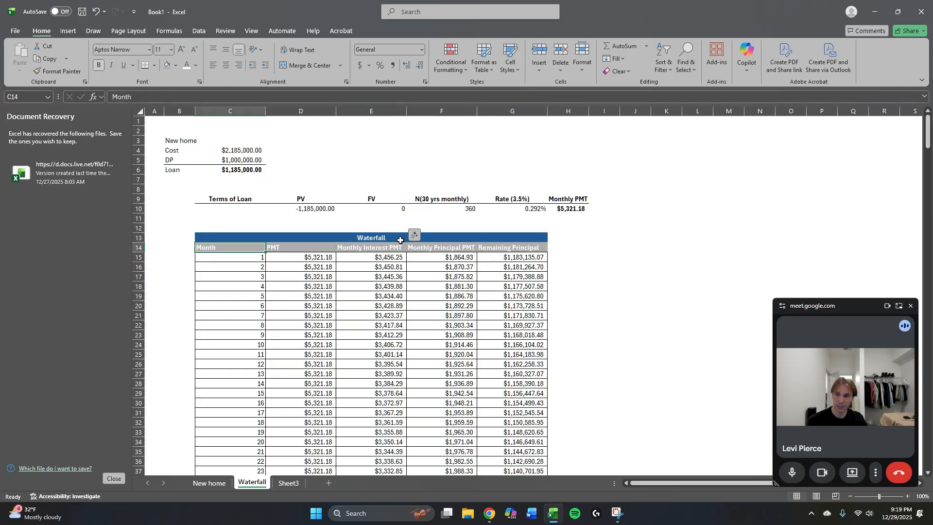
pyautogui.press('Right')
pyautogui.press('Down')
pyautogui.press('Down')
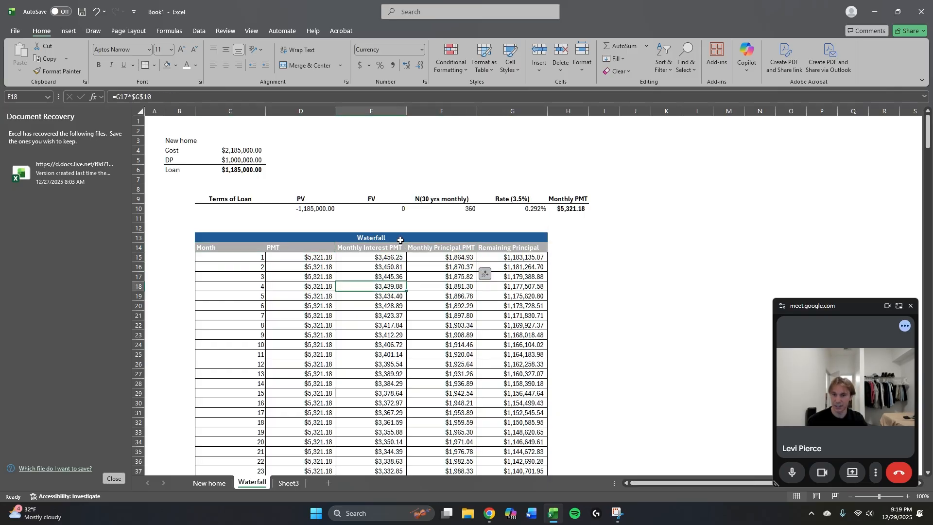
# Inspect the end of the schedule around month 360, from the remaining principal back across to the month number.
pyautogui.hotkey('ctrl', 'Down')
pyautogui.press('Right')
pyautogui.press('Right')
pyautogui.press('Right')
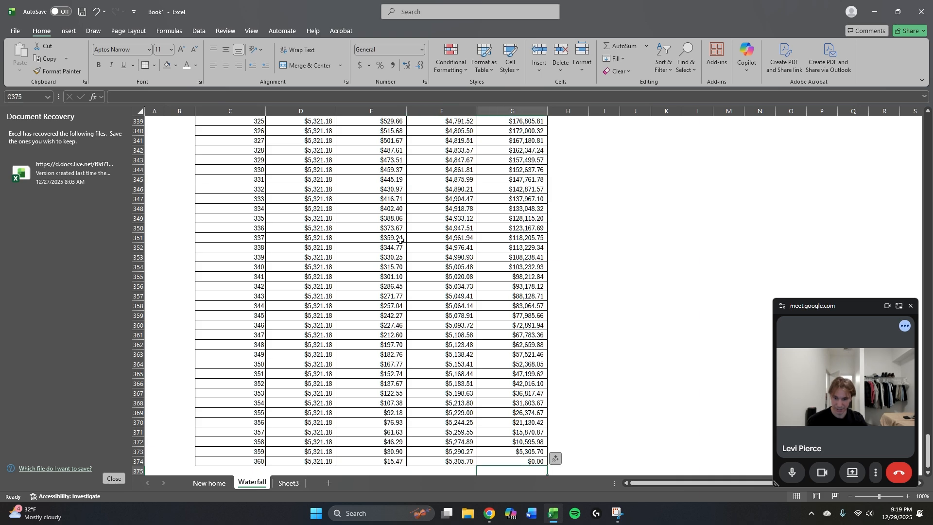
pyautogui.press('Left')
pyautogui.press('Left')
pyautogui.press('Left')
pyautogui.press('Left')
pyautogui.press('Left')
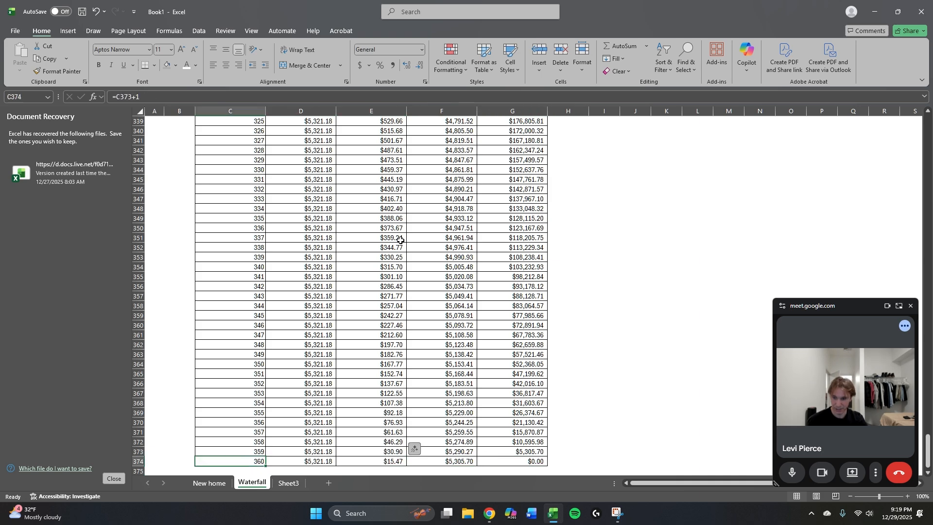
# Return to the start of the schedule and check the loan terms headers across to Monthly PMT in H9.
pyautogui.hotkey('ctrl', 'Up')
pyautogui.press('Down')
pyautogui.press('Up')
pyautogui.press('Up')
pyautogui.press('Up')
pyautogui.press('Up')
pyautogui.press('Up')
pyautogui.press('Up')
pyautogui.press('Up')
pyautogui.press('Up')
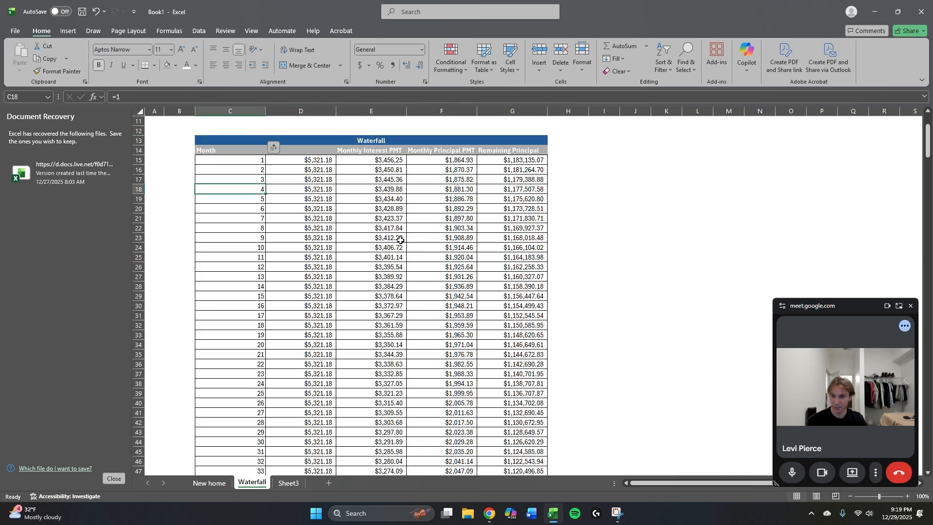
pyautogui.press('Down')
pyautogui.press('Down')
pyautogui.press('Down')
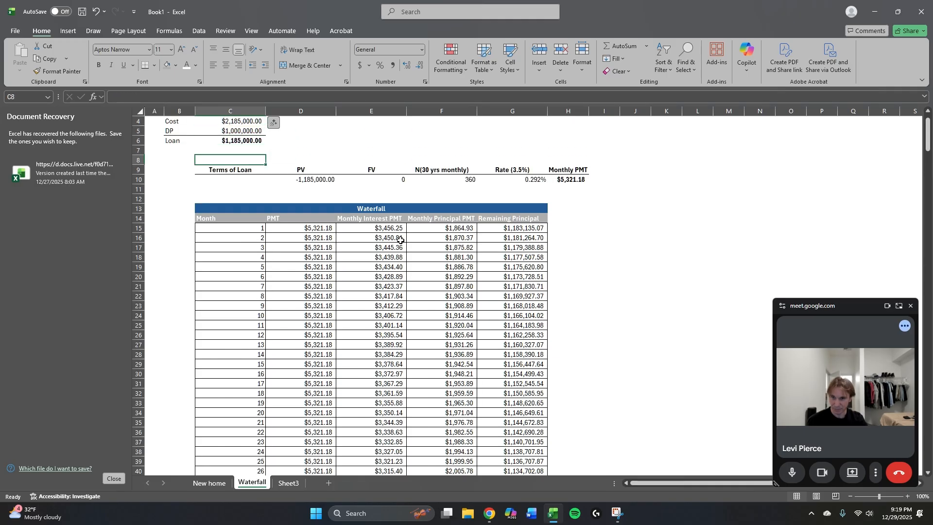
pyautogui.press('Right')
pyautogui.press('Right')
pyautogui.press('Right')
pyautogui.press('Right')
pyautogui.press('Right')
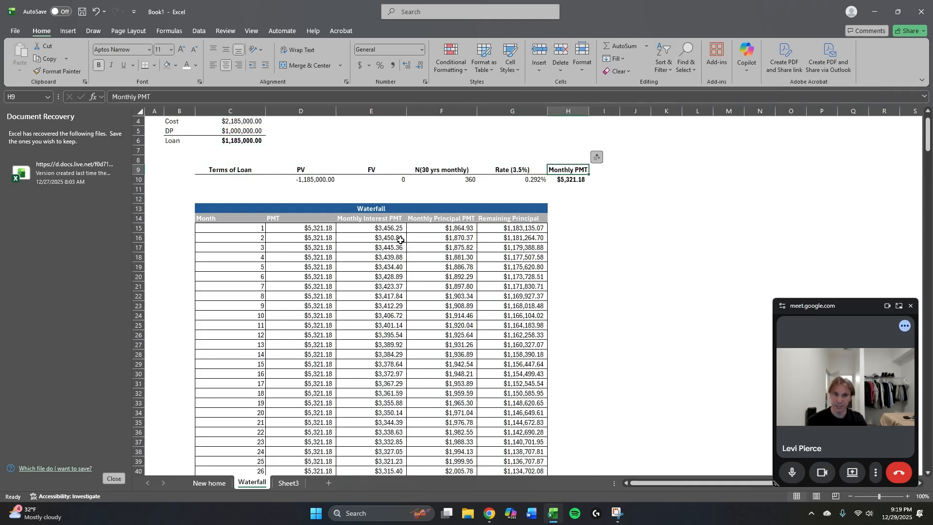